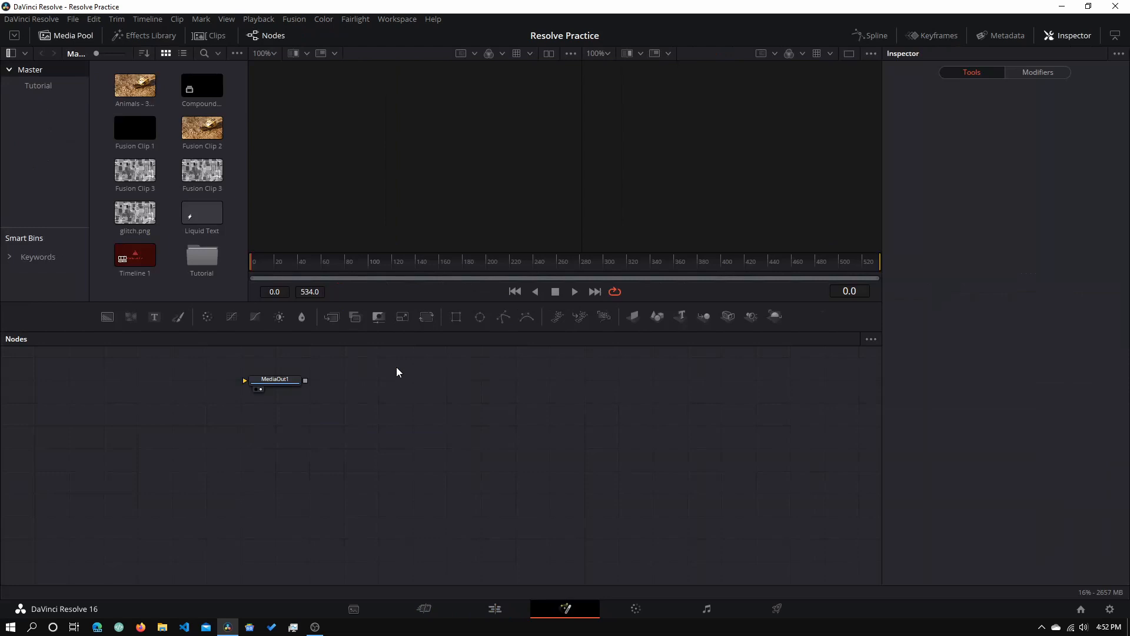
- Drag the MediaOut1 node to the far right of the Nodes panel
drag(232, 347, 351, 468)
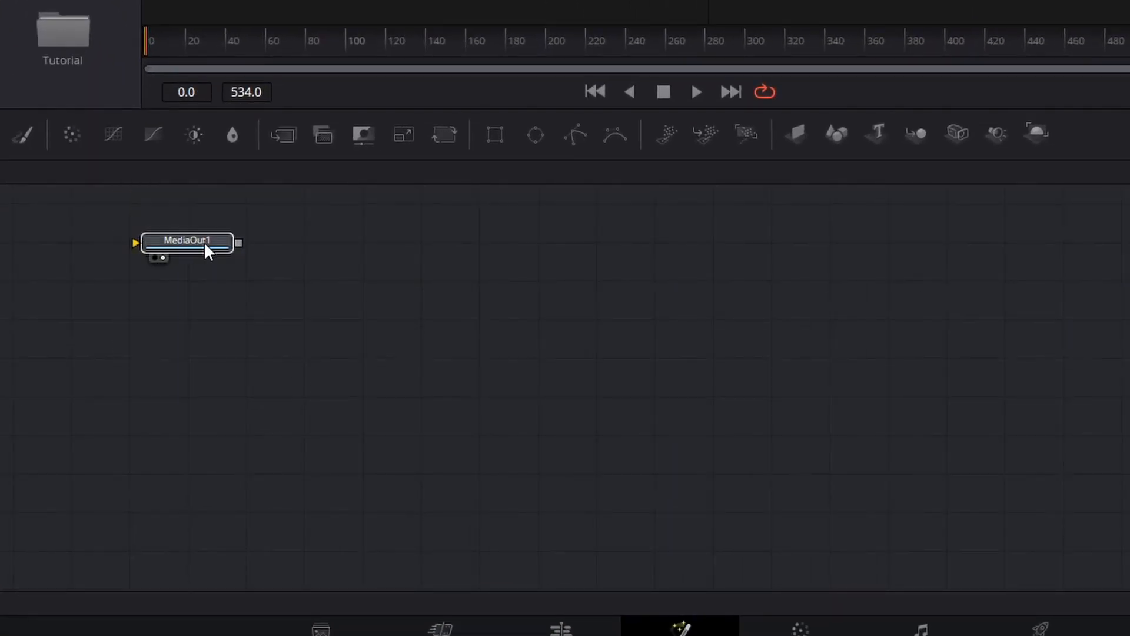
drag(207, 250, 1070, 356)
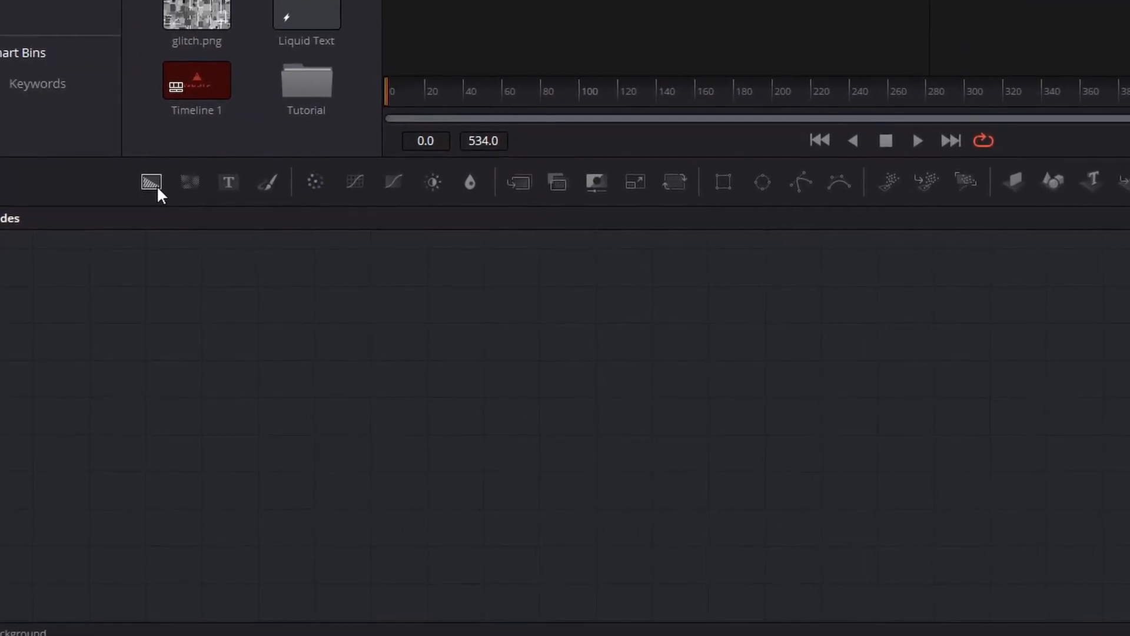
- Add a Background1 node masked by a Rectangle1 node and select the pair
drag(156, 189, 419, 364)
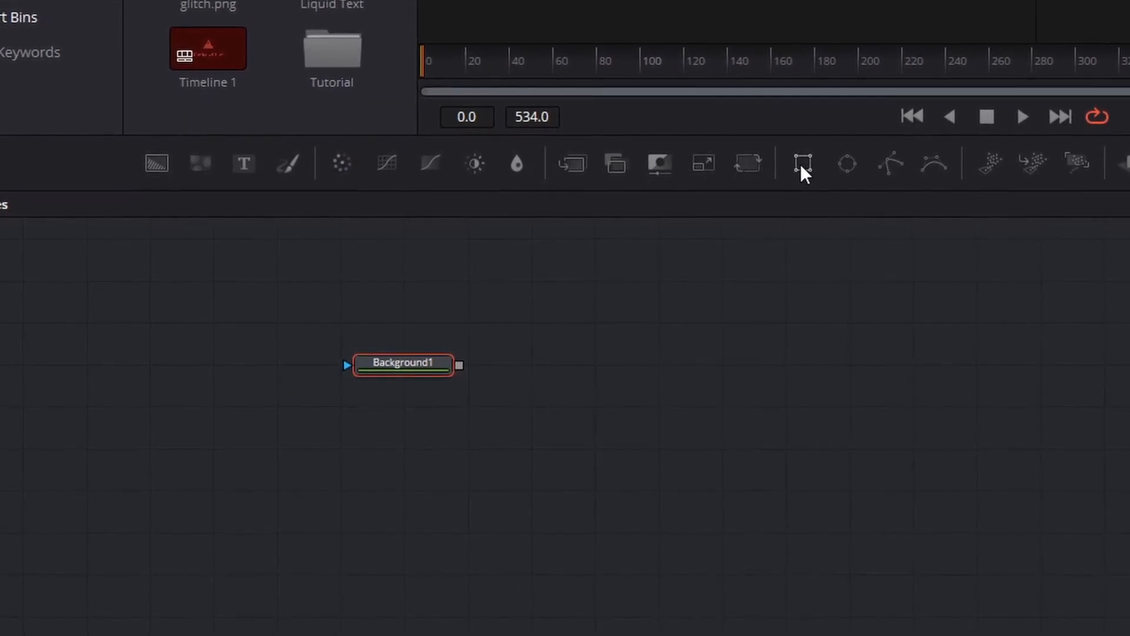
drag(802, 171, 406, 377)
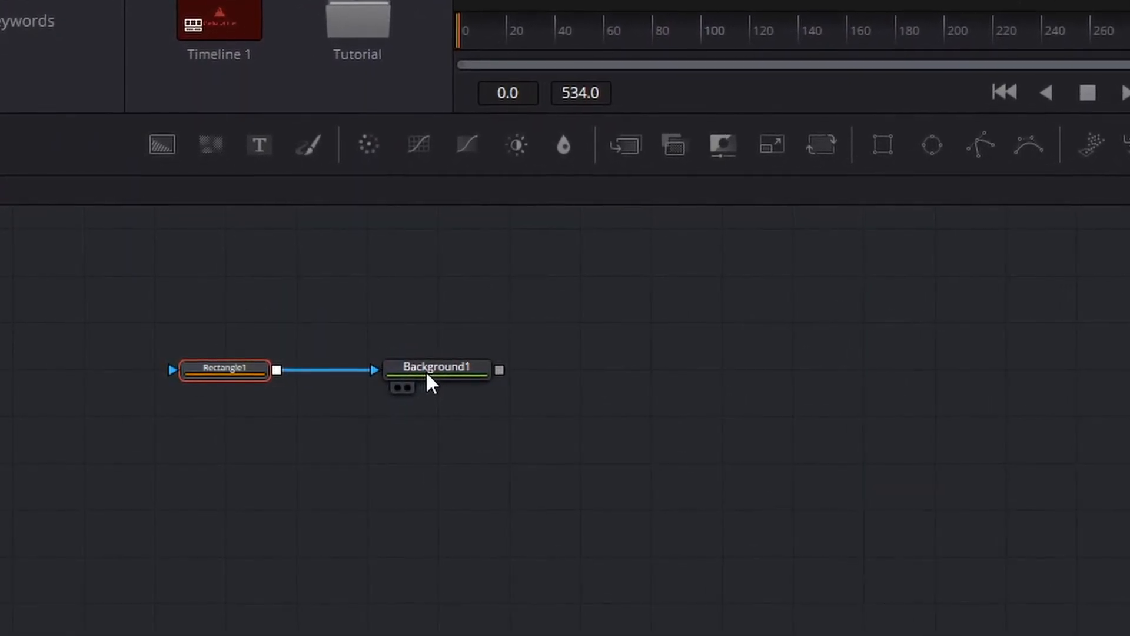
drag(150, 306, 544, 415)
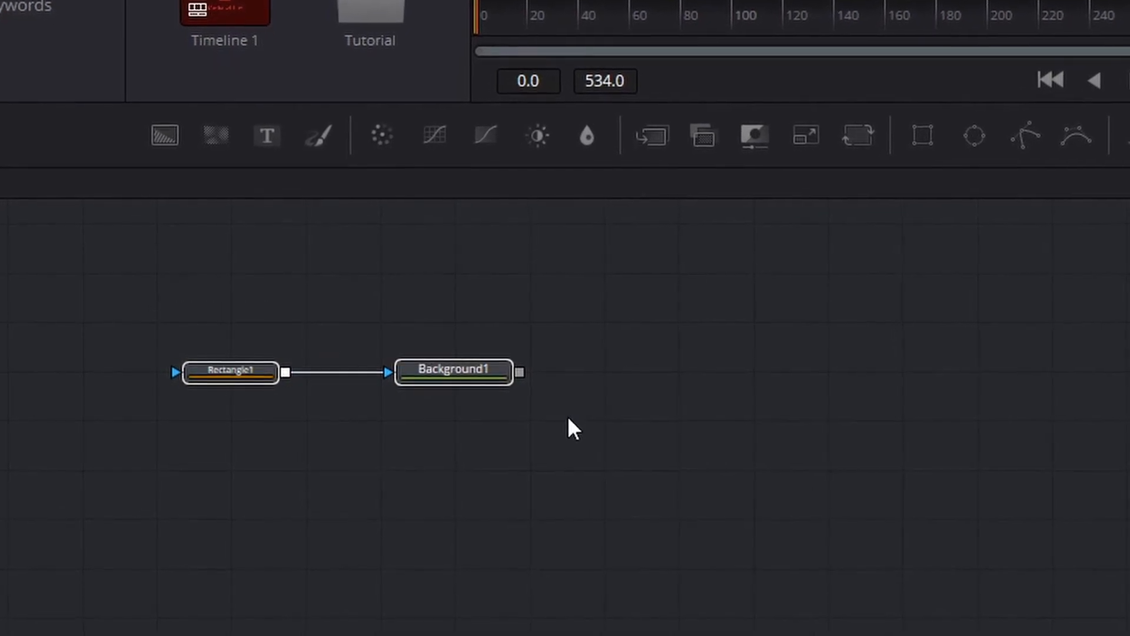
- Paste three copies of the Rectangle-Background pair and align the original row with them
click(569, 419)
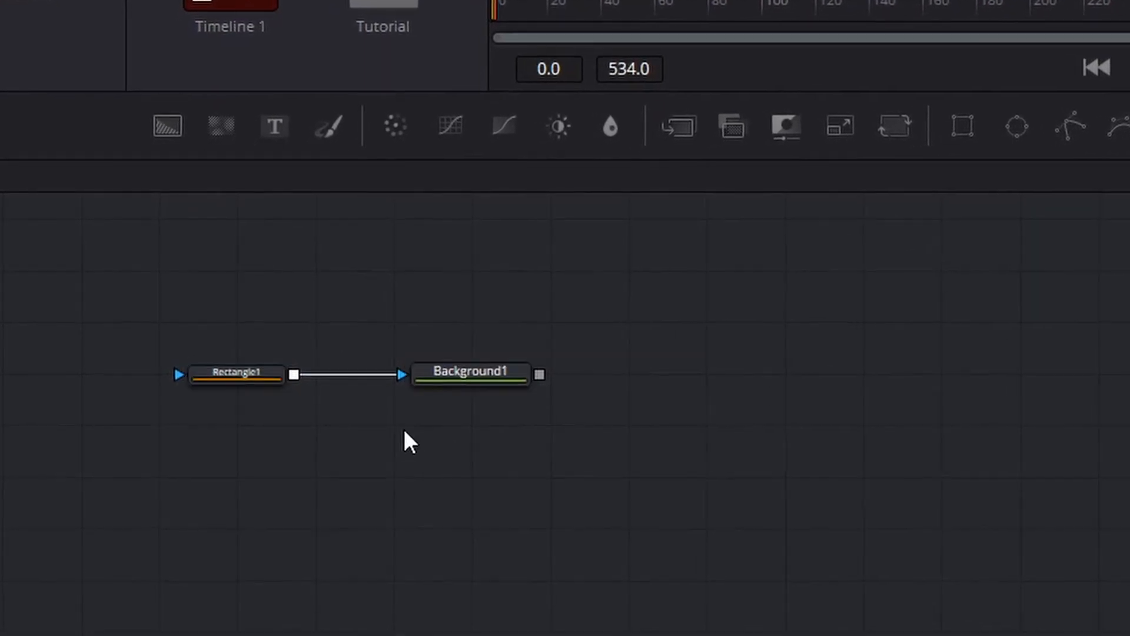
key(ctrl+v)
key(ctrl+v)
key(ctrl+v)
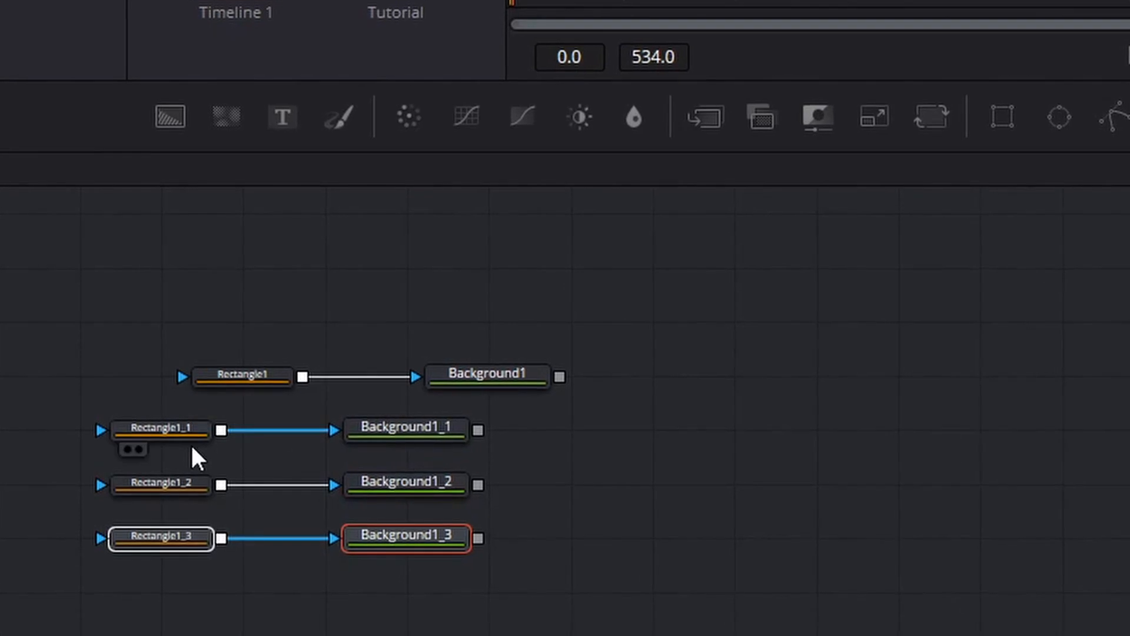
drag(186, 311, 562, 400)
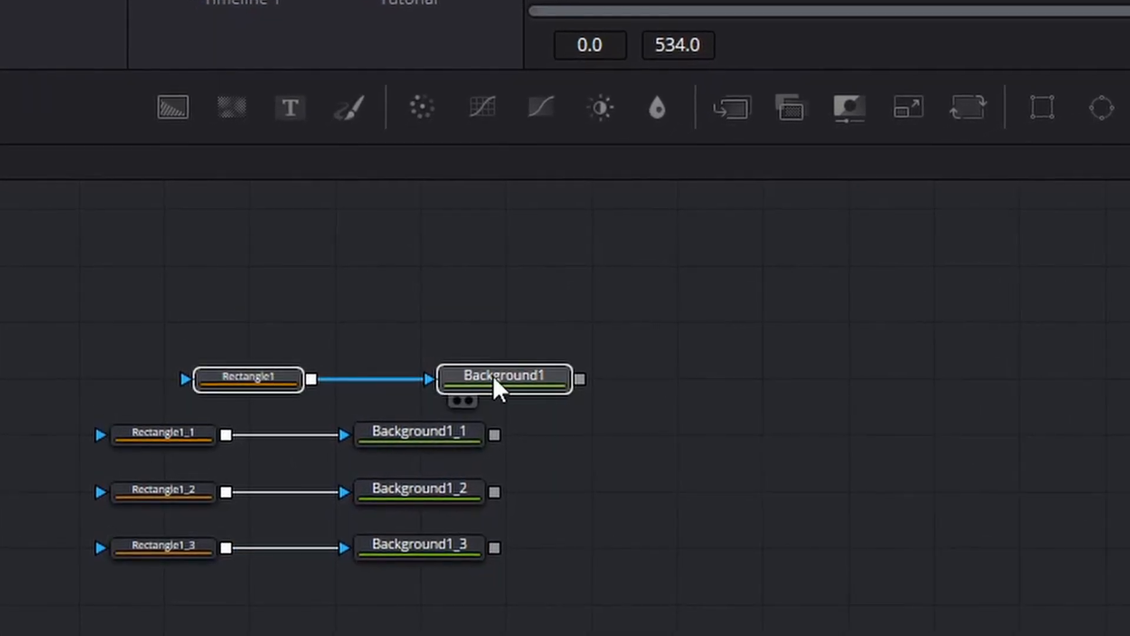
drag(493, 377, 408, 378)
click(618, 375)
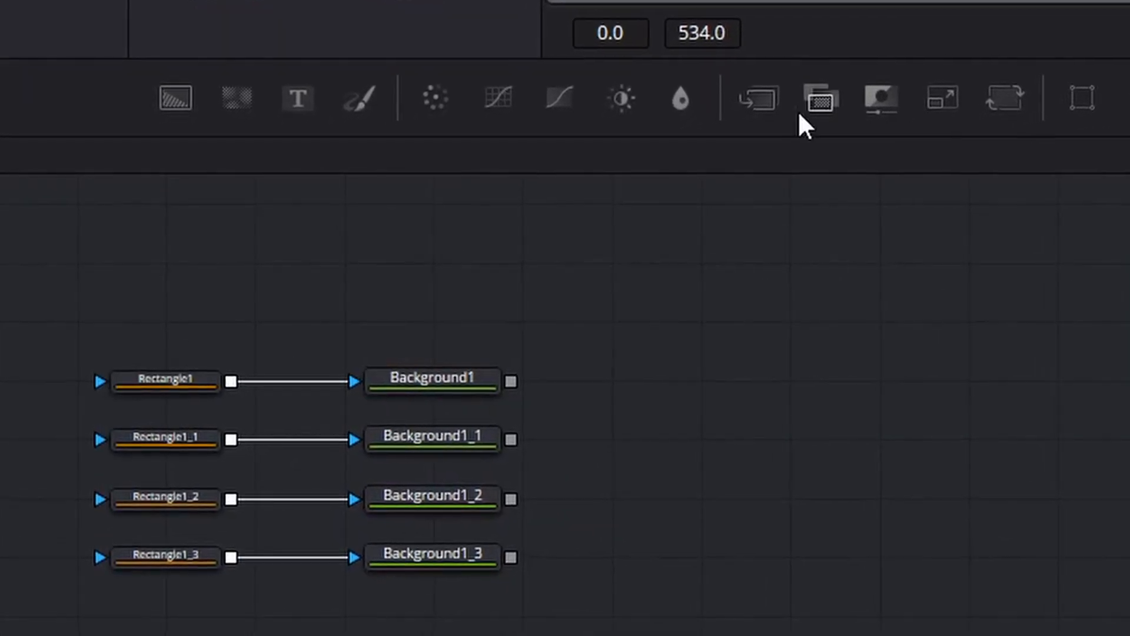
- Add Merge1 combining Background1 and 1_1, and Merge2 combining Background1_2 and 1_3
drag(765, 99, 711, 442)
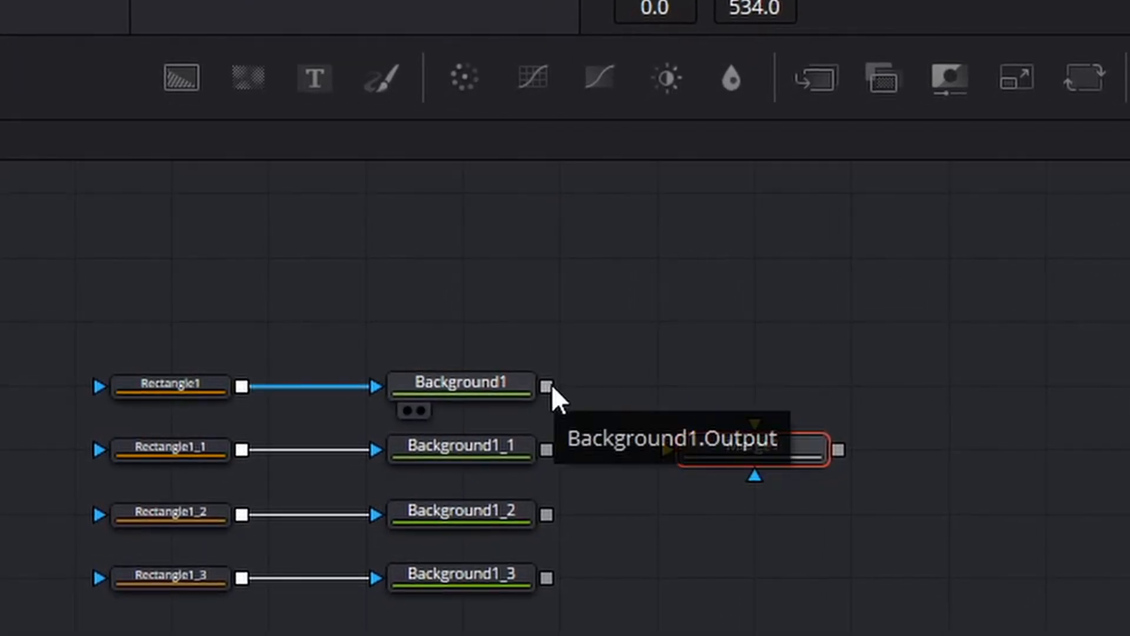
drag(547, 386, 753, 429)
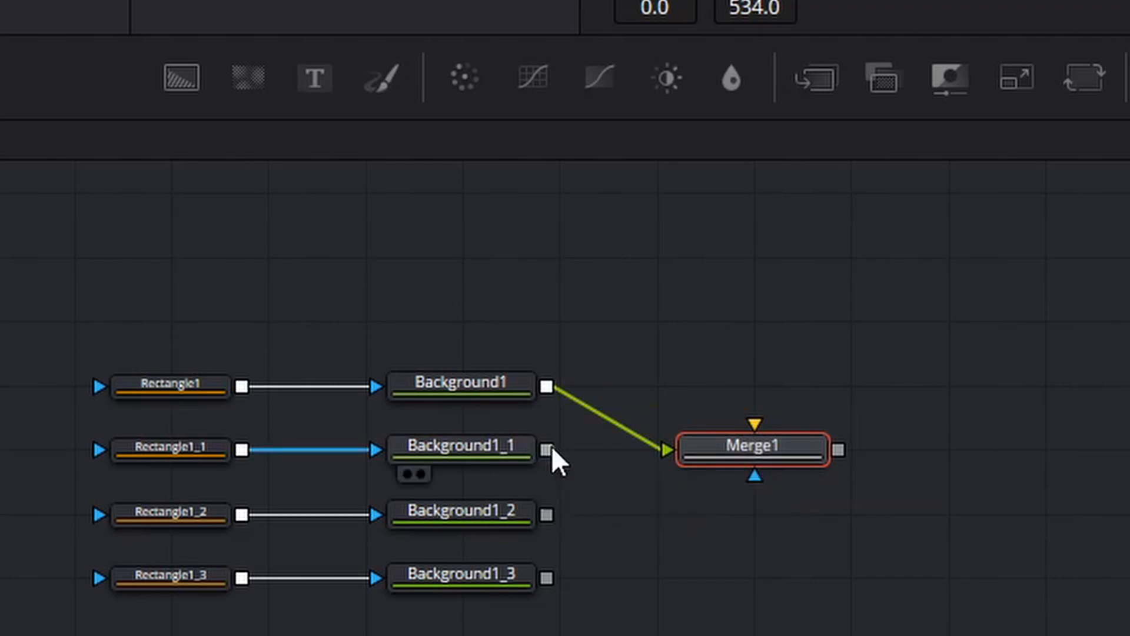
drag(552, 450, 756, 425)
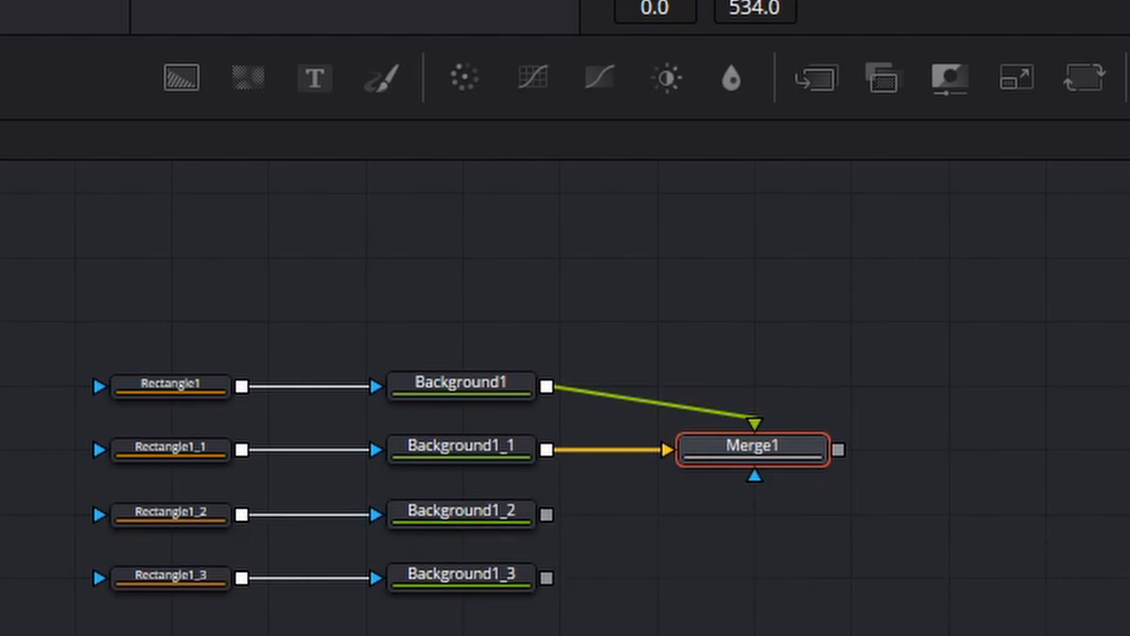
drag(818, 72, 768, 575)
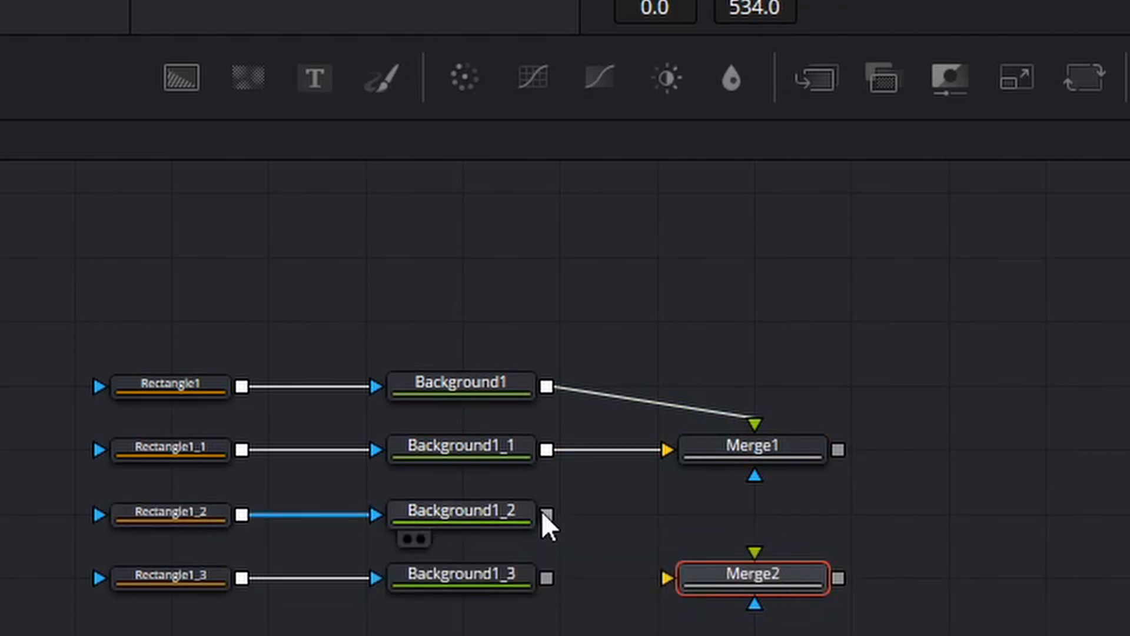
drag(545, 515, 670, 579)
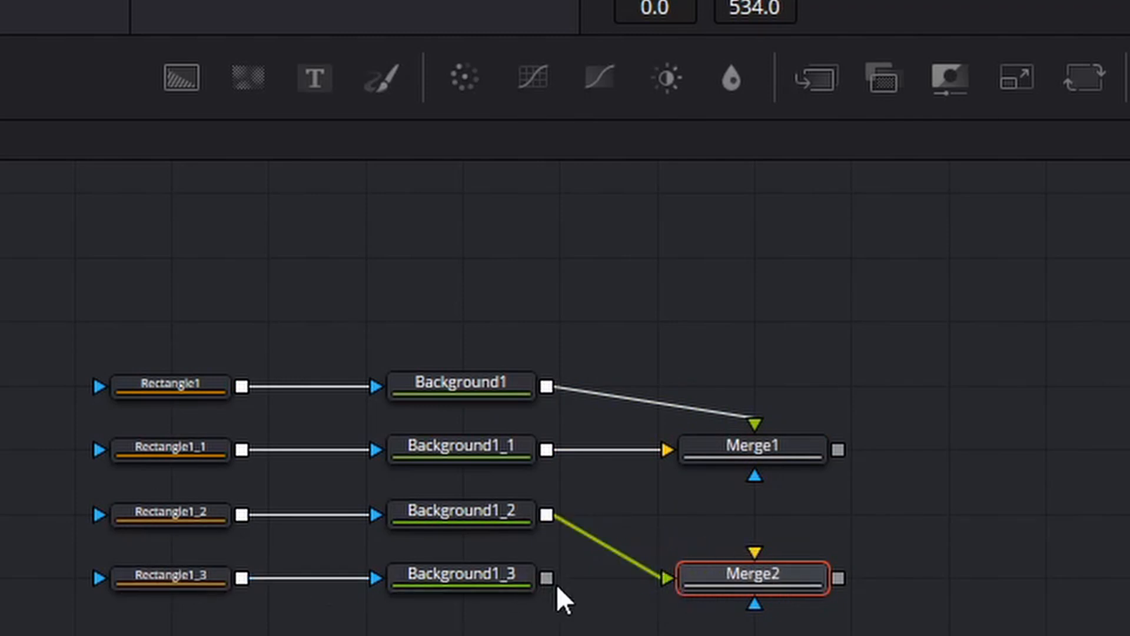
drag(550, 578, 754, 556)
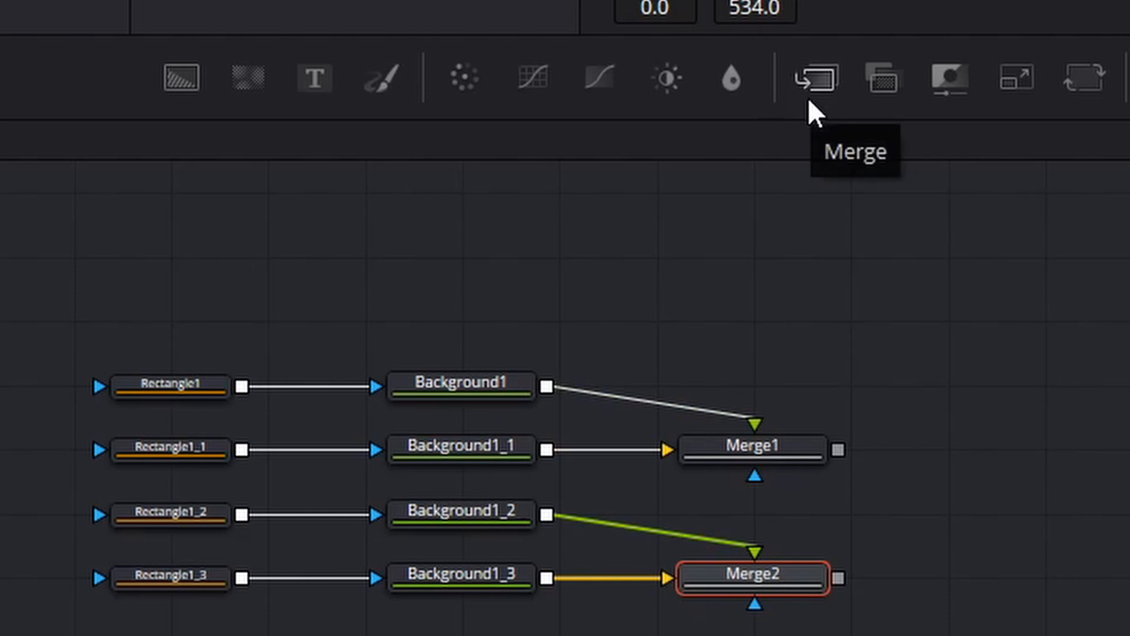
- Add Merge3 taking Merge1 and Merge2 as its inputs
drag(827, 83, 1044, 574)
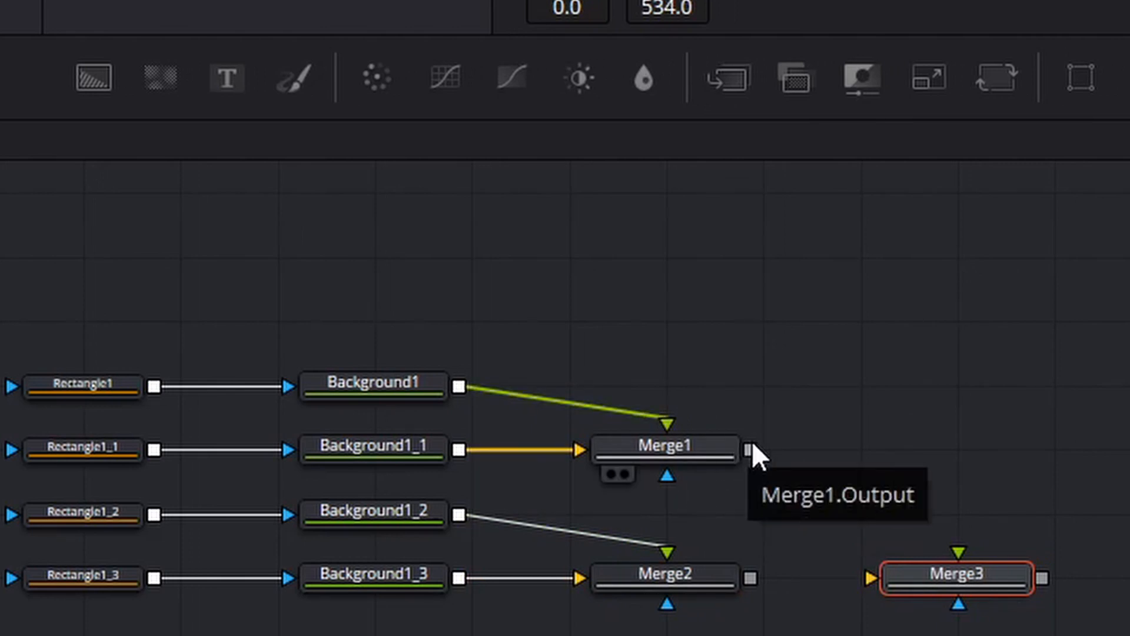
drag(752, 448, 958, 553)
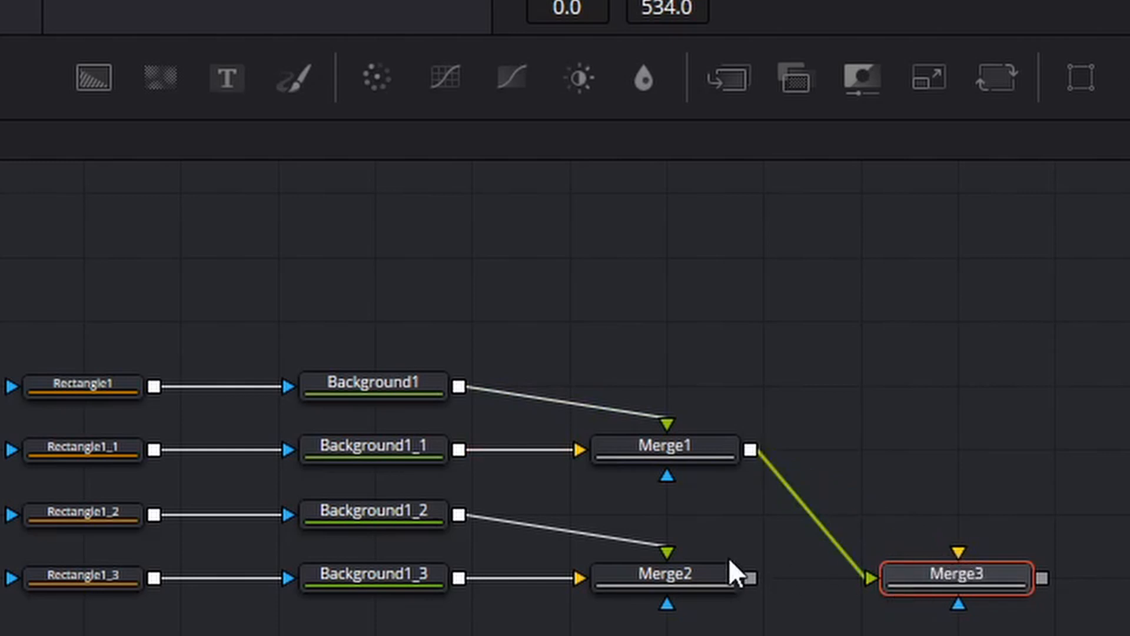
drag(751, 568, 942, 556)
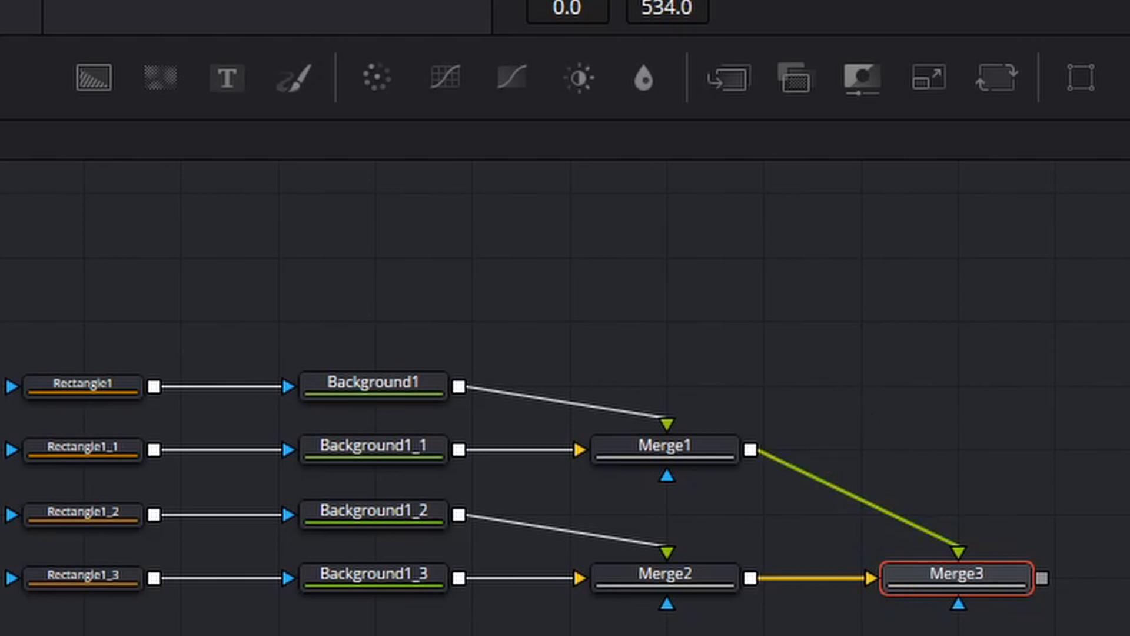
key(ctrl+shift+a)
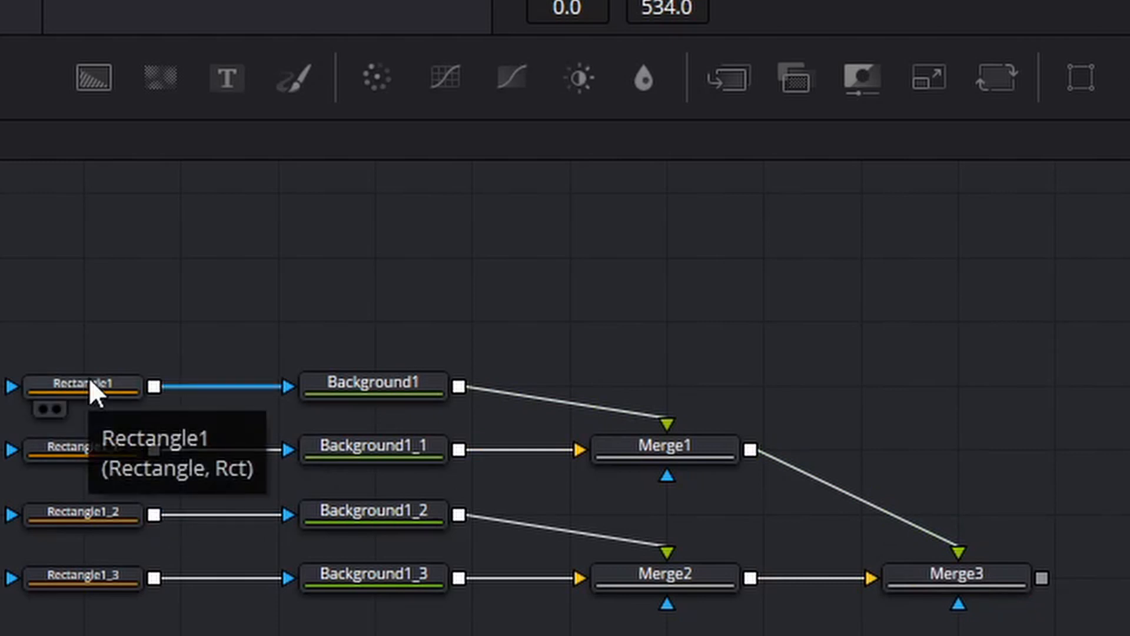
click(363, 381)
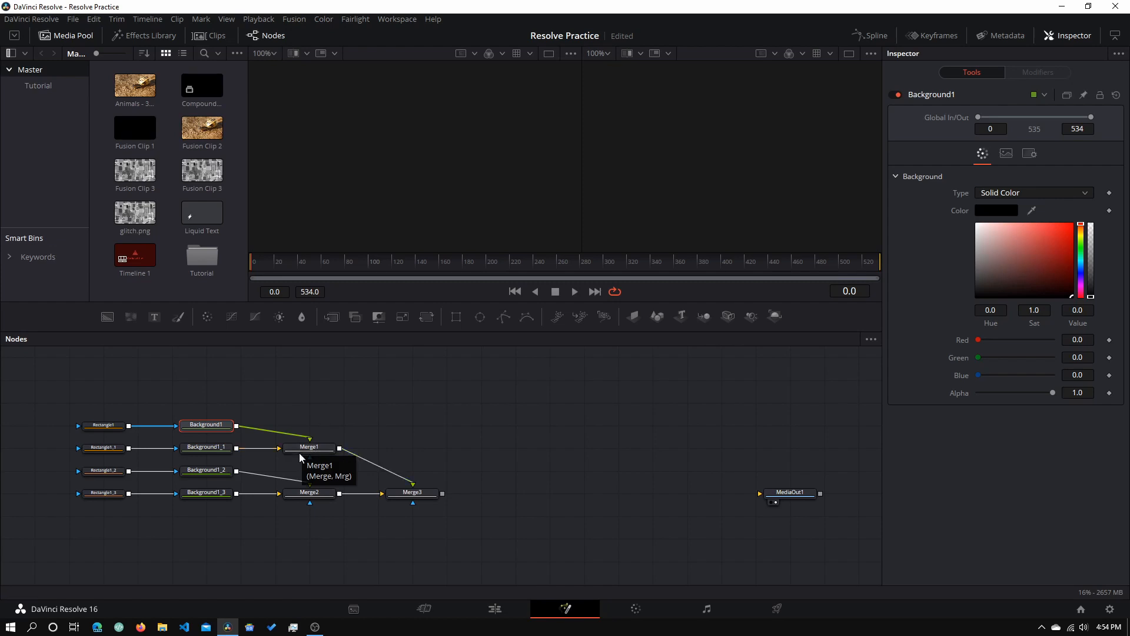
- Show Merge1 in the left viewer, leaving Rectangle1's centre unchanged
drag(323, 448, 527, 200)
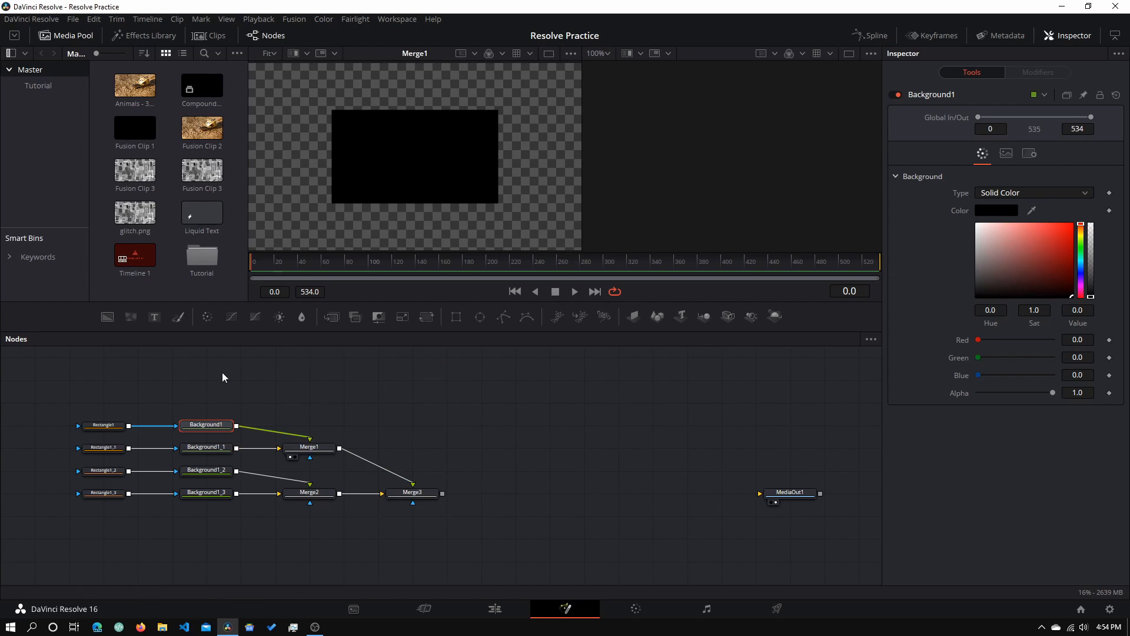
click(107, 425)
mouse_move(993, 271)
mouse_down()
mouse_move(1012, 271)
mouse_move(1000, 272)
mouse_up()
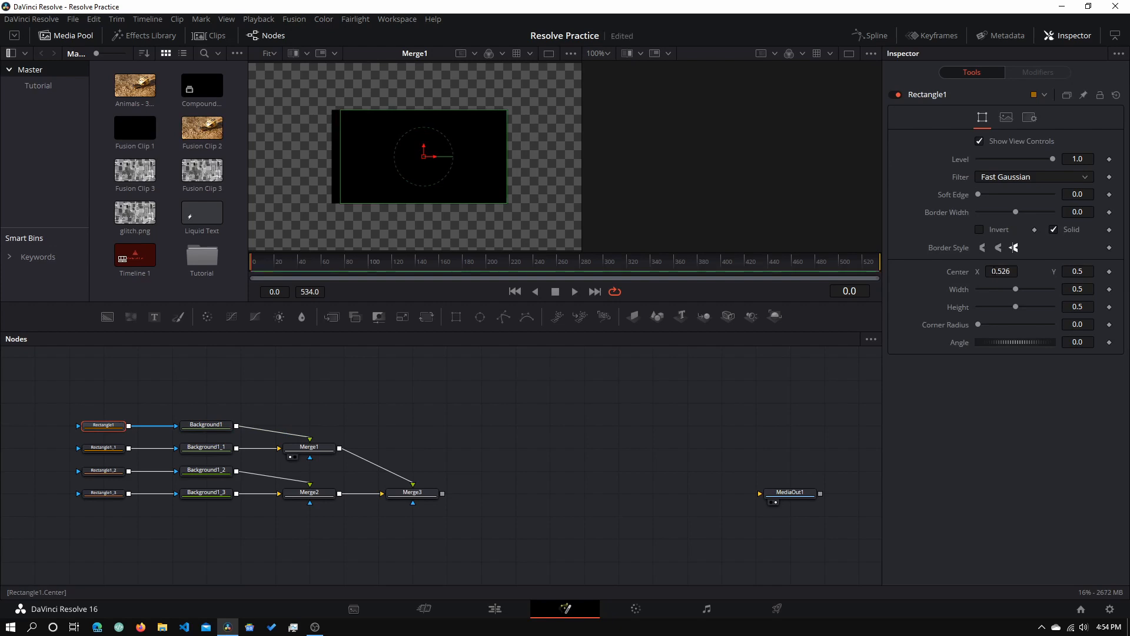
key(ctrl+z)
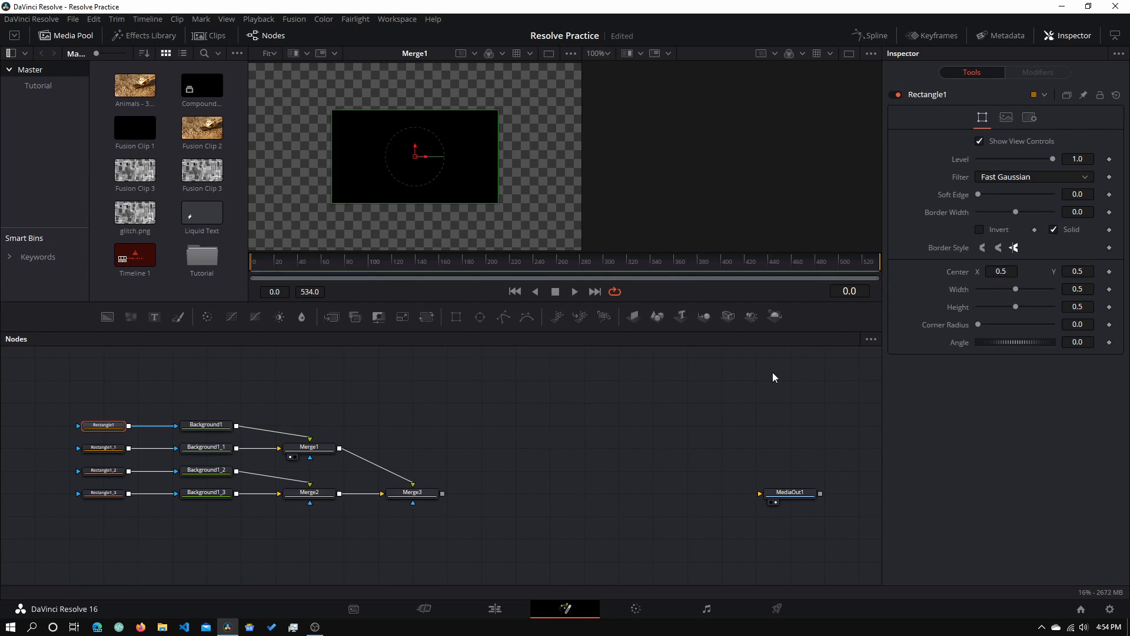
- Set Background1's colour to teal #278e93
click(207, 428)
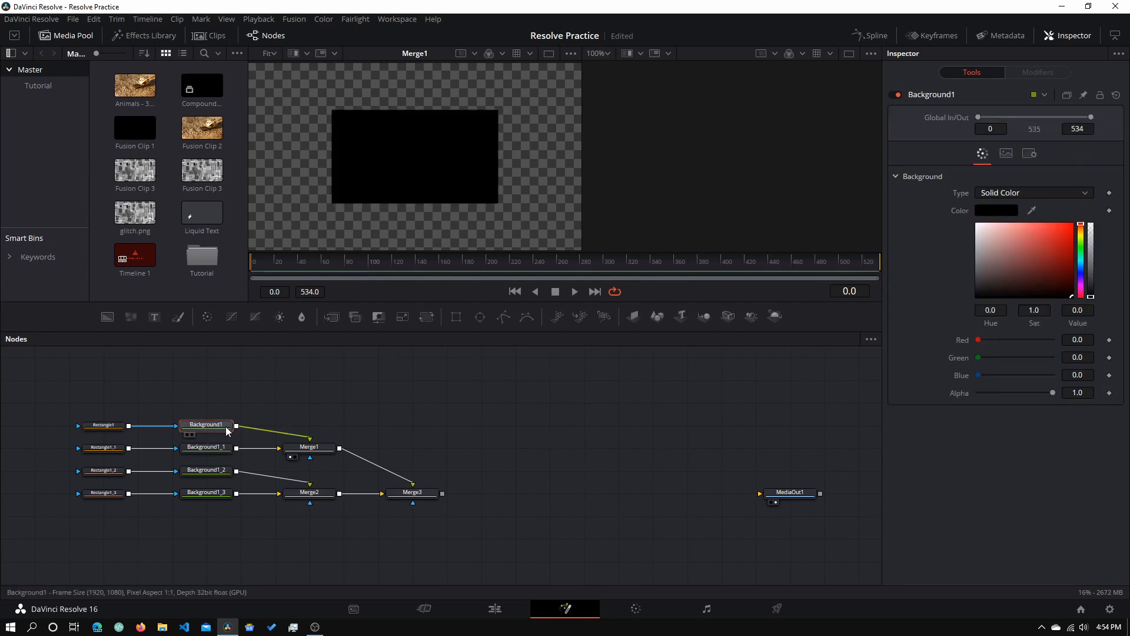
click(995, 211)
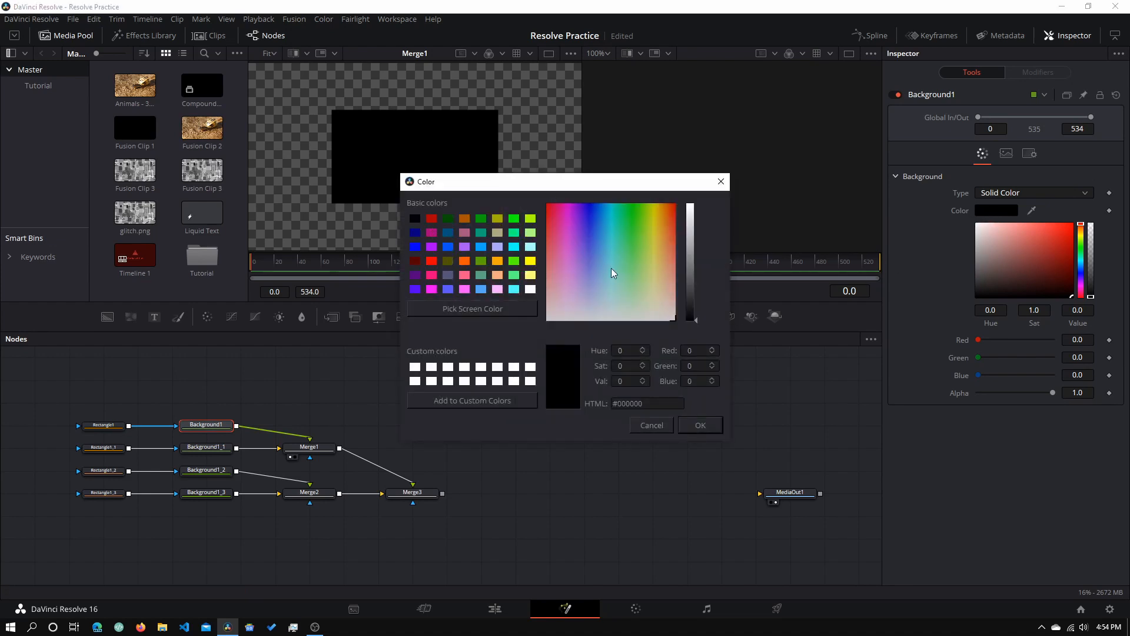
drag(637, 270, 628, 249)
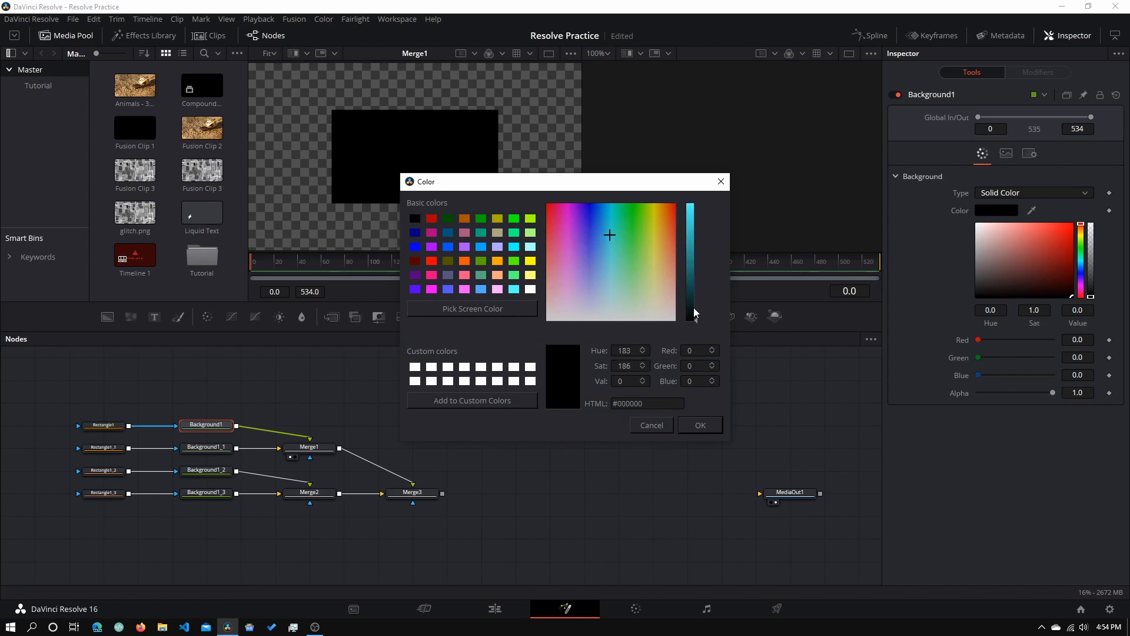
drag(693, 320, 694, 253)
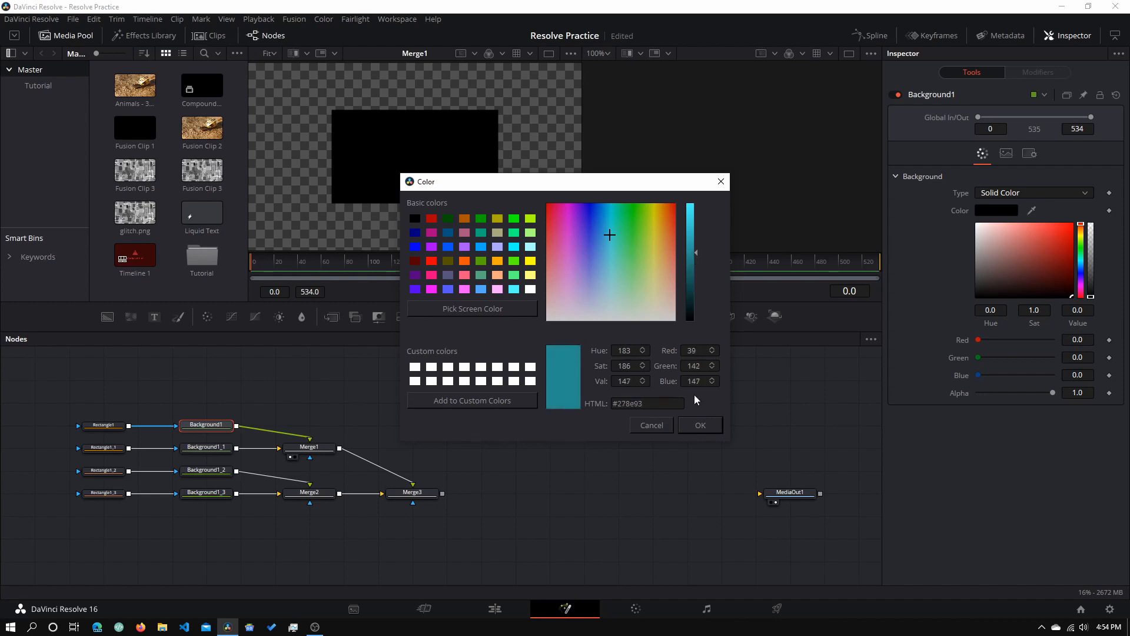
click(702, 425)
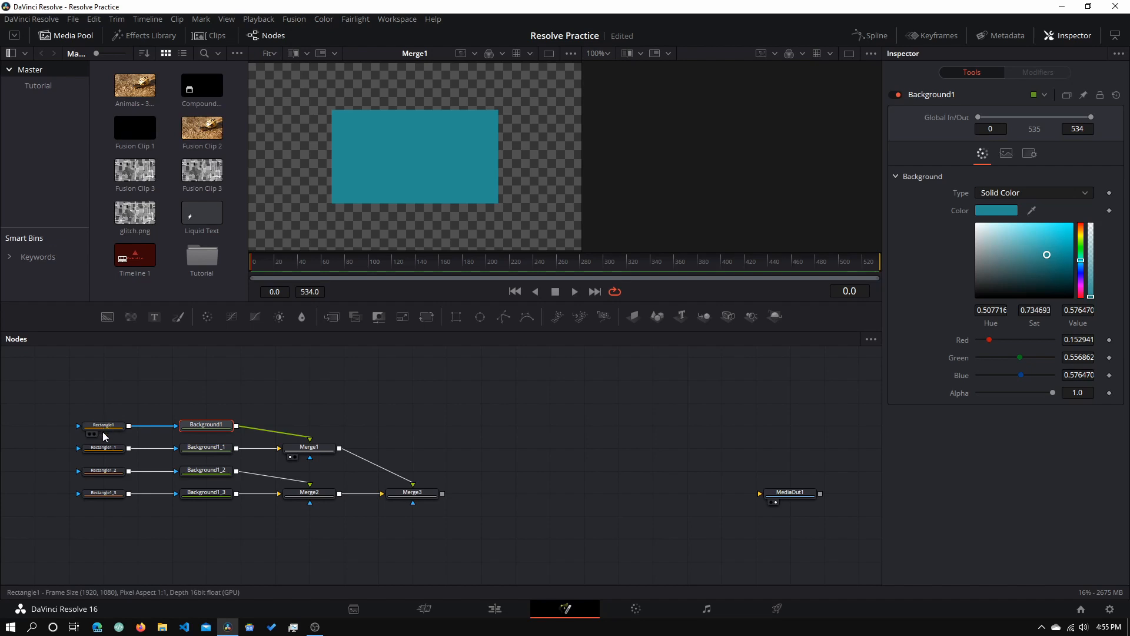
- Set Background1_1's colour to dark grey #272727
click(200, 450)
click(1002, 213)
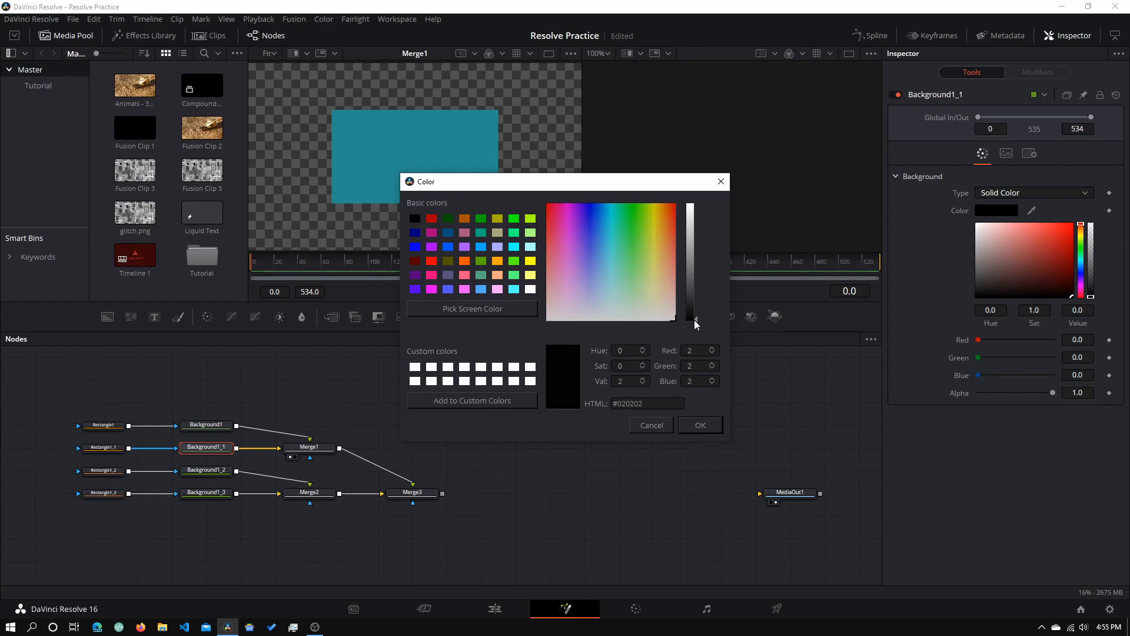
drag(693, 320, 696, 302)
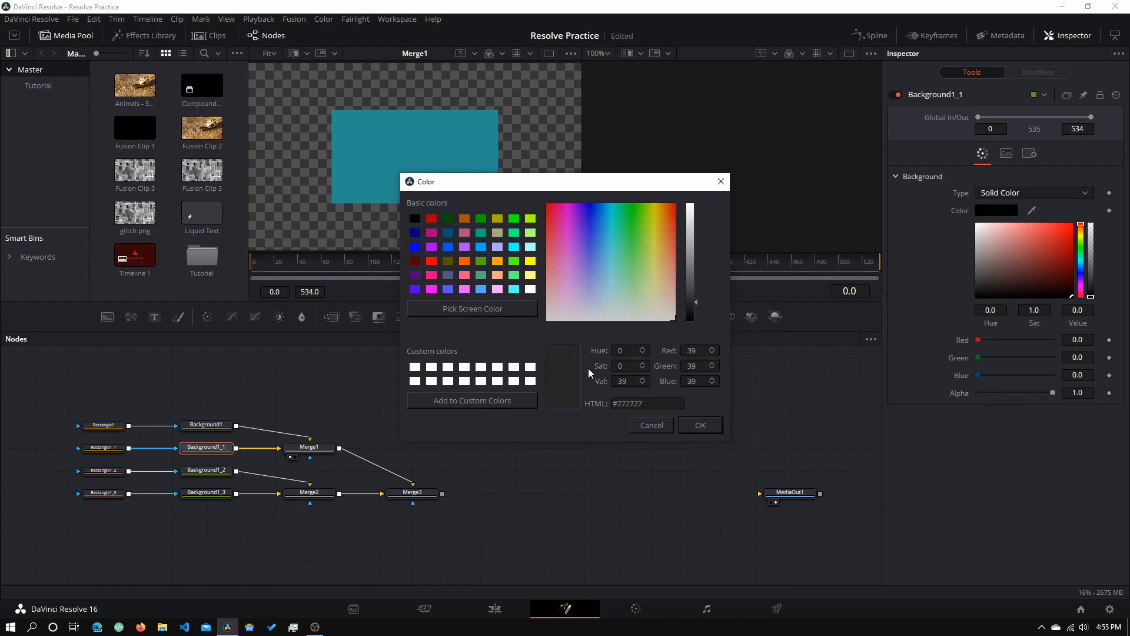
click(698, 425)
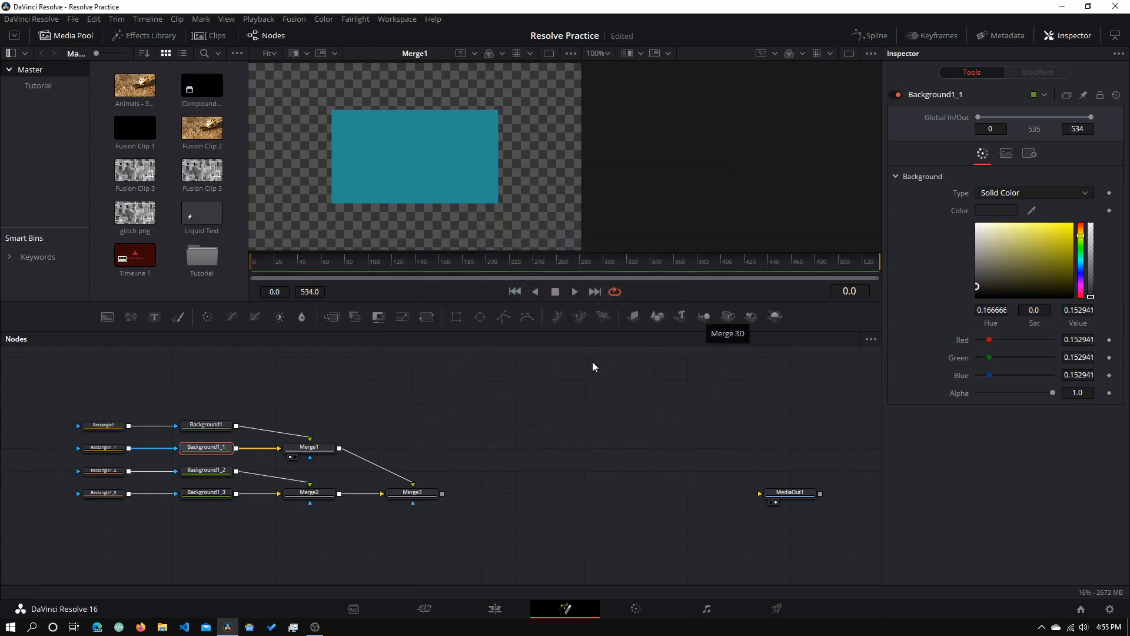
click(101, 447)
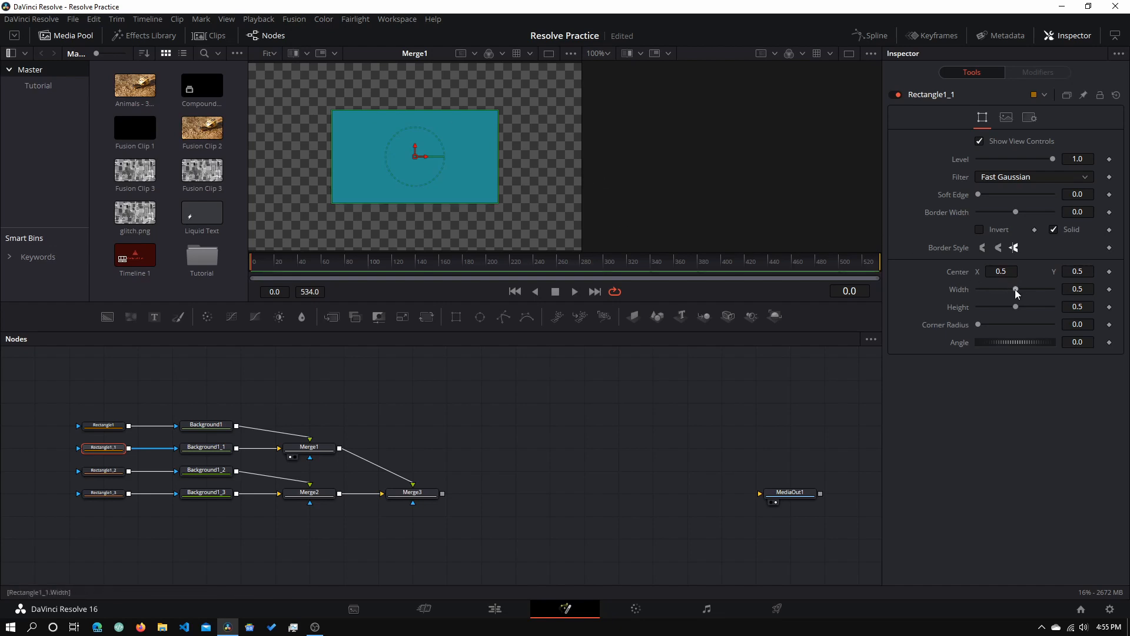
- Size Rectangle1_1 to 0.52 × 0.559 and set Center Y 0.65 on Rectangle1 and Rectangle1_1
drag(1015, 288, 1022, 304)
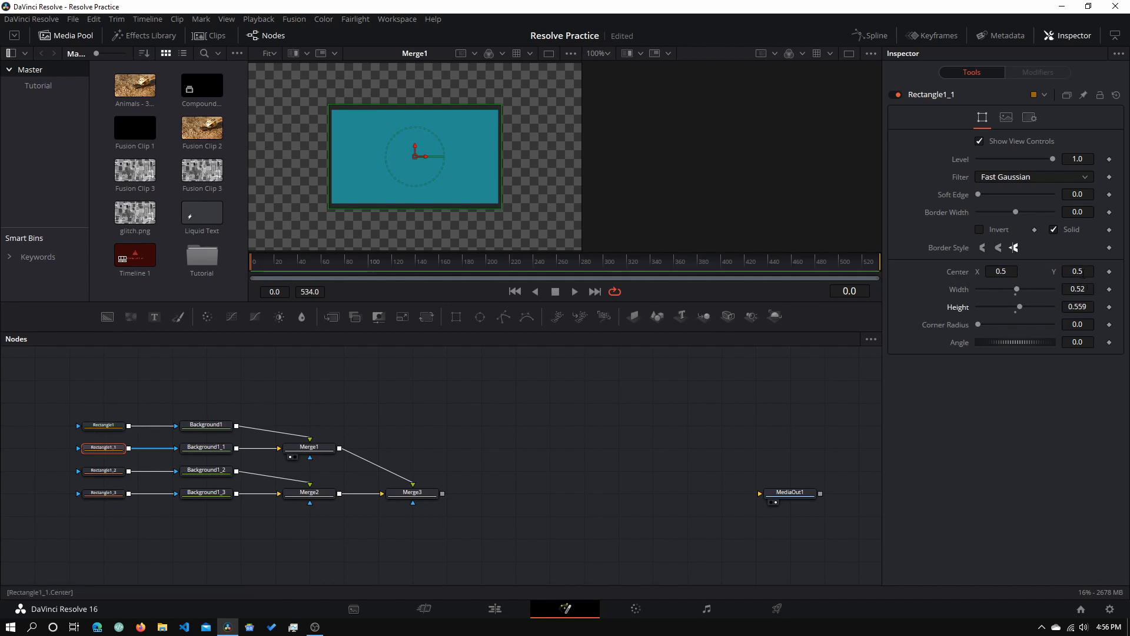
drag(1086, 275, 1115, 275)
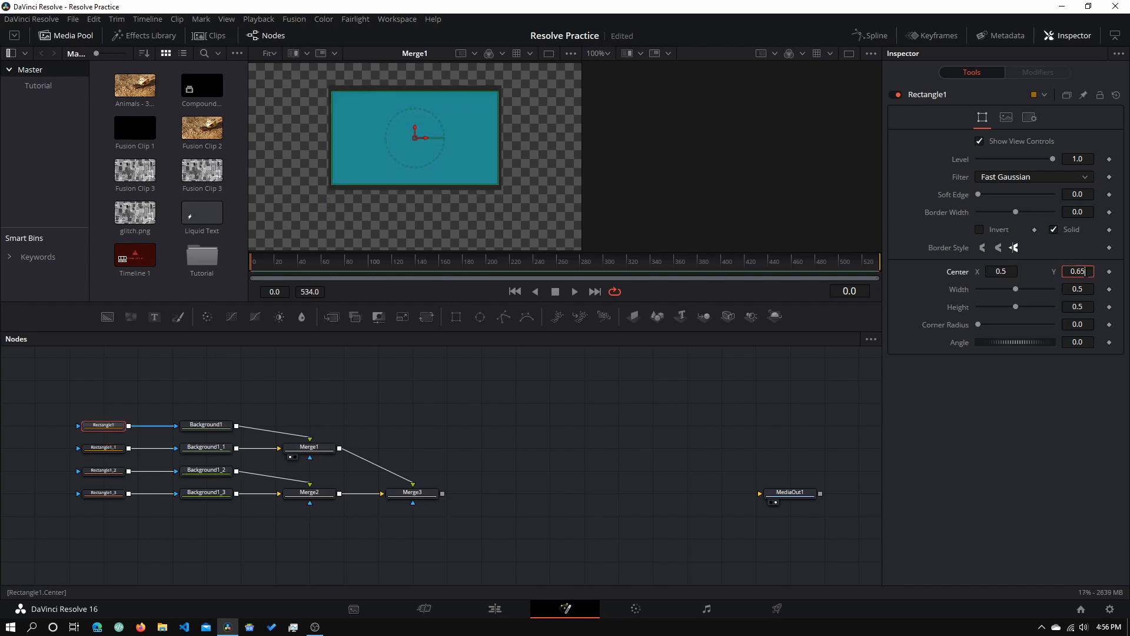
key(Return)
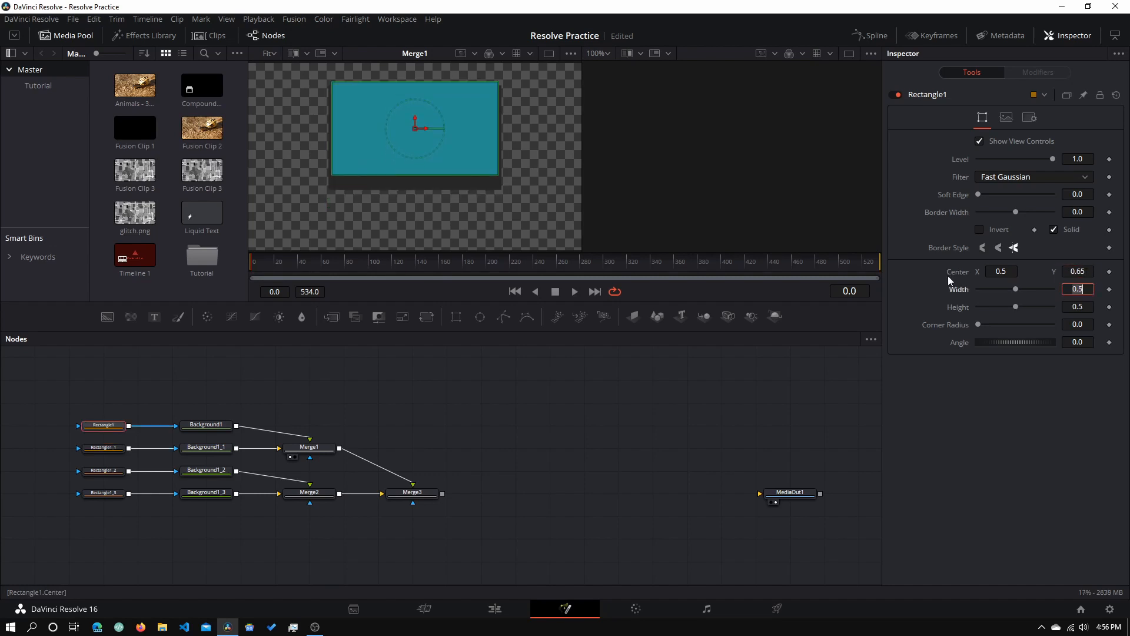
click(97, 449)
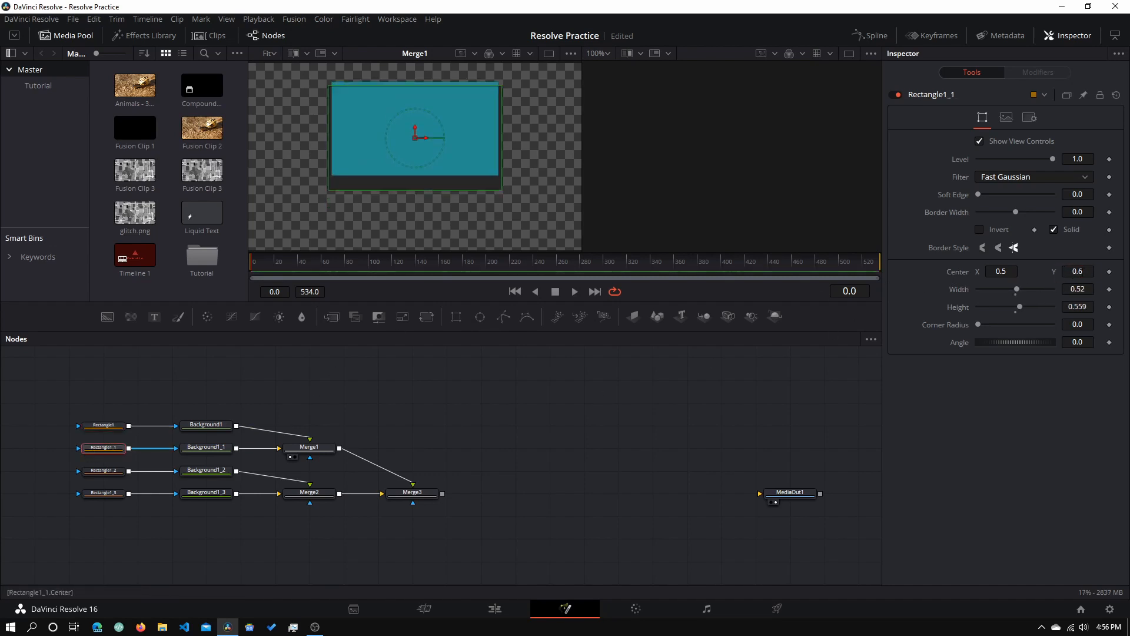
click(1077, 271)
text(5)
key(Tab)
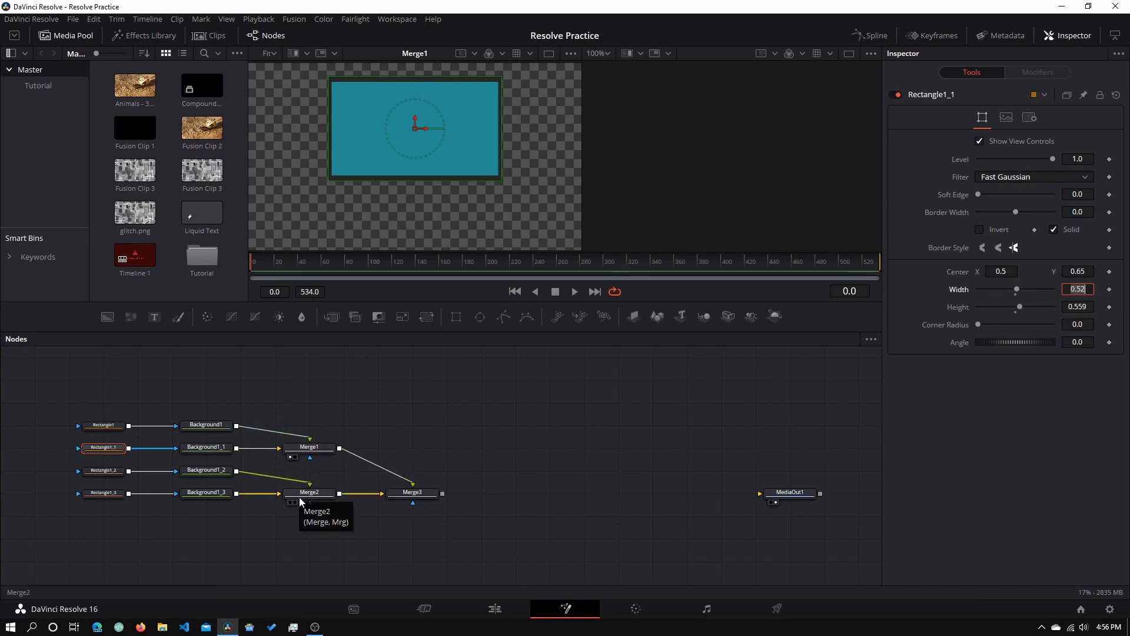
- Switch the viewer from Merge1 to Merge2 and narrow Rectangle1_2 to width 0.094
click(291, 458)
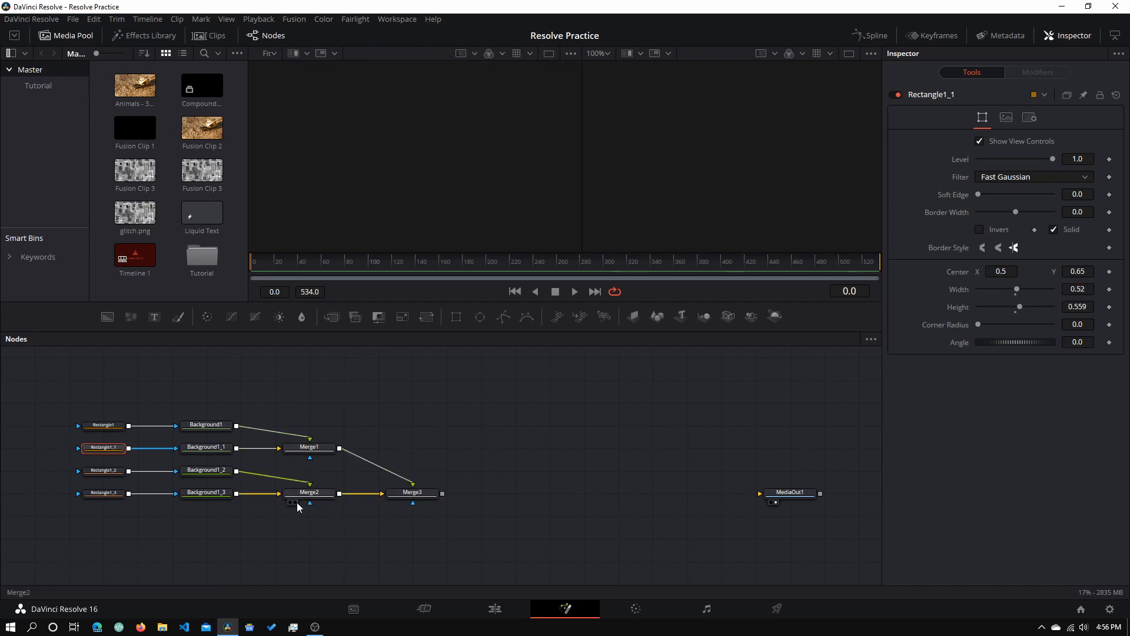
drag(317, 469, 317, 492)
key(1)
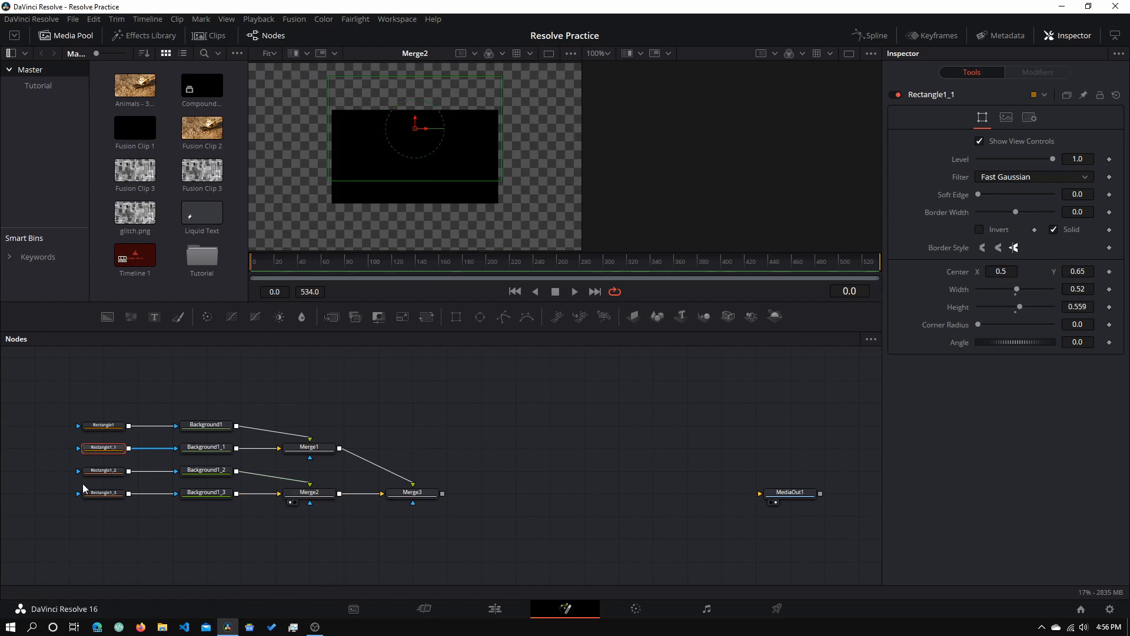
click(100, 471)
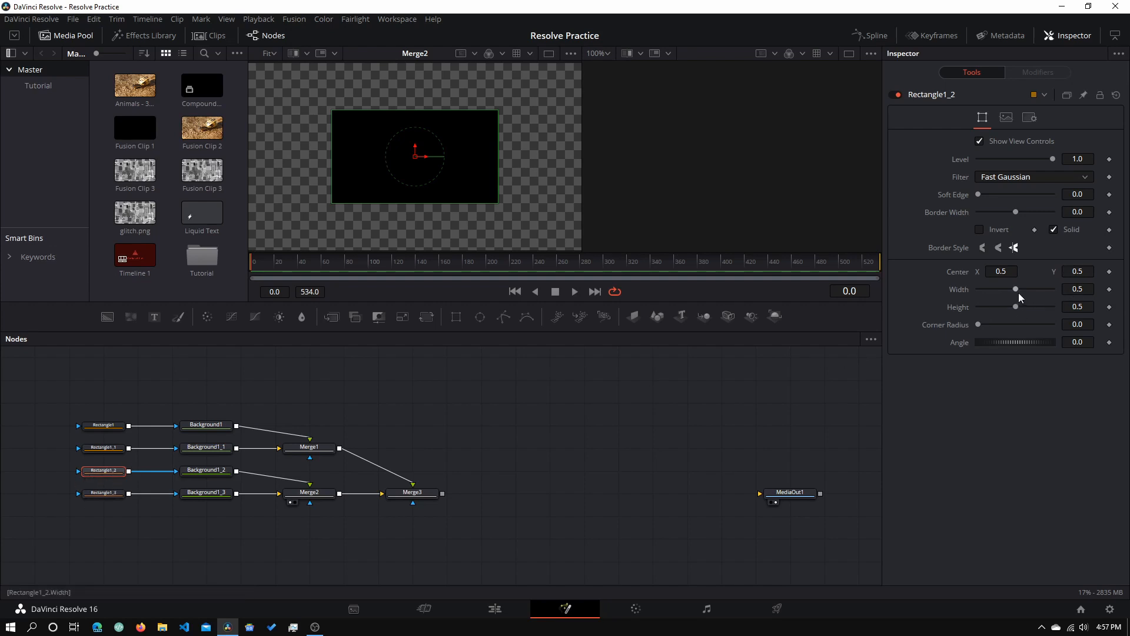
drag(1018, 292, 988, 288)
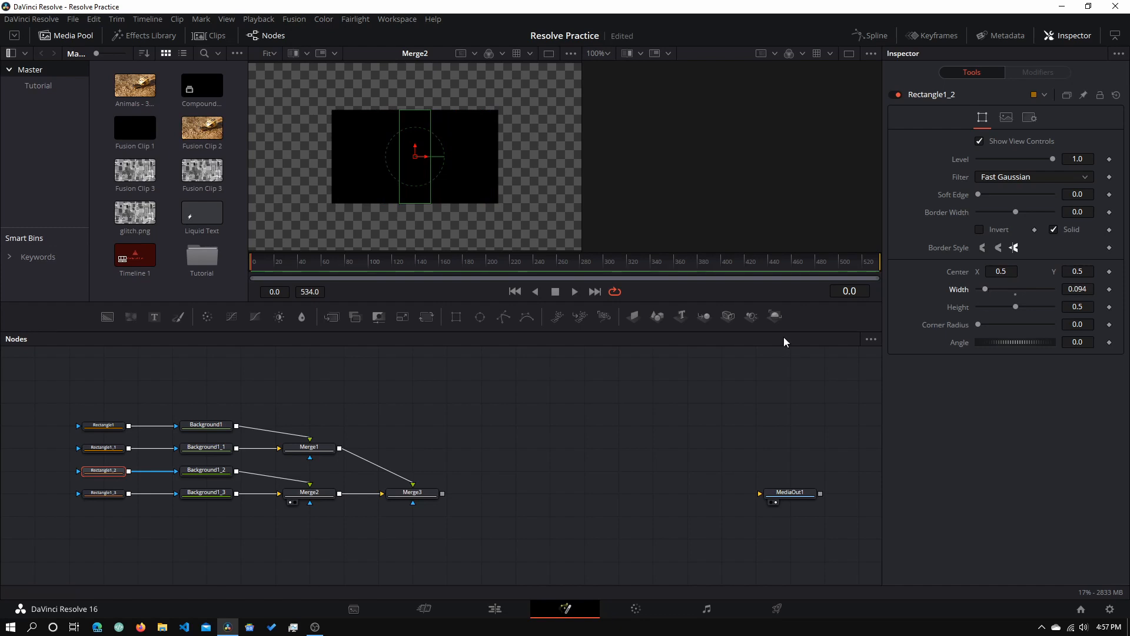
- Set Background1_2's colour to dark grey #222222
click(224, 471)
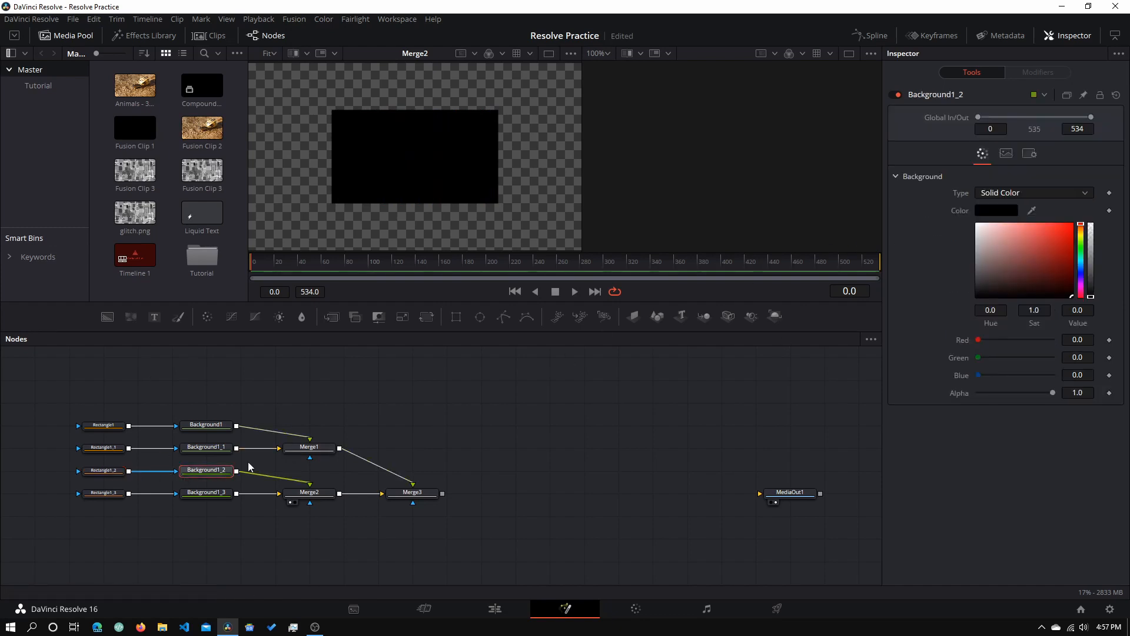
mouse_move(1090, 294)
mouse_down()
mouse_move(1090, 285)
mouse_move(1095, 309)
mouse_up()
click(981, 210)
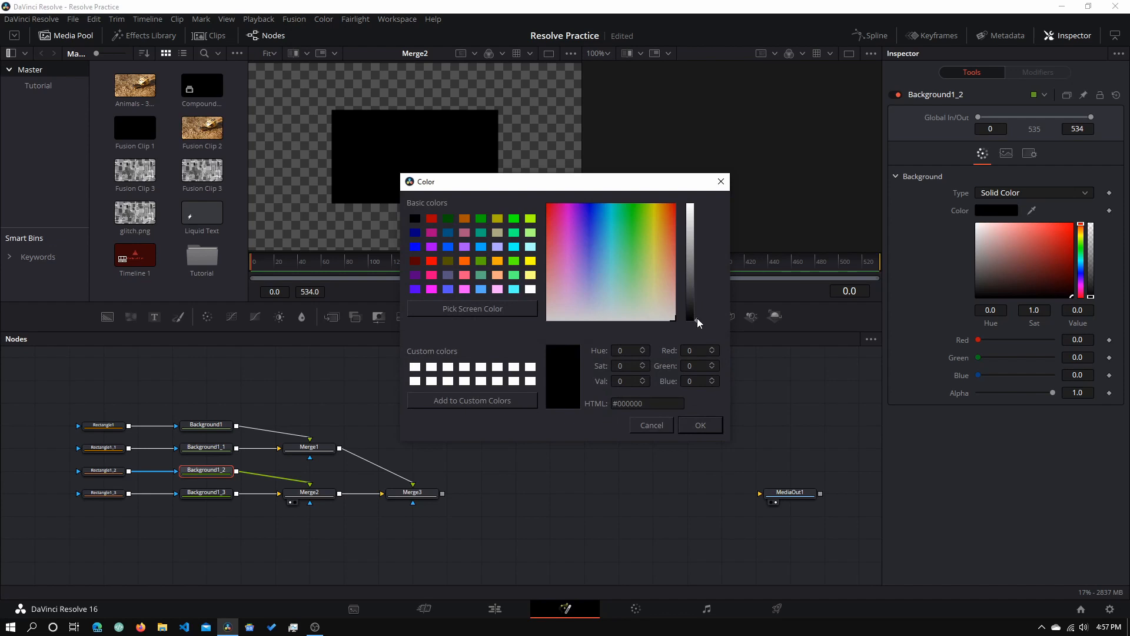
drag(697, 317, 700, 305)
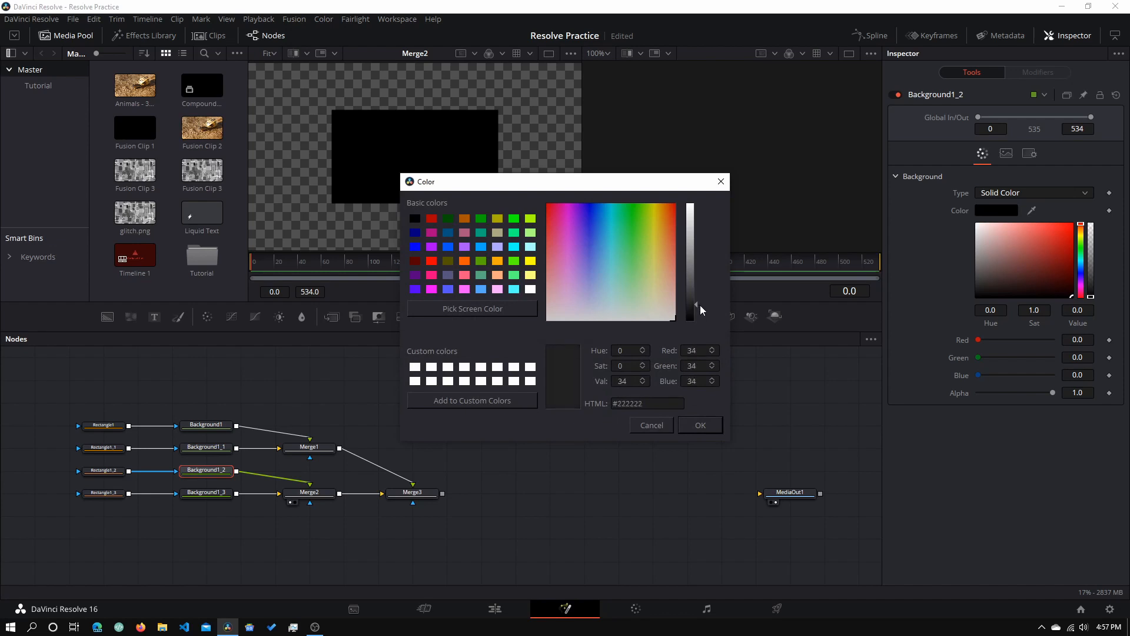
click(699, 424)
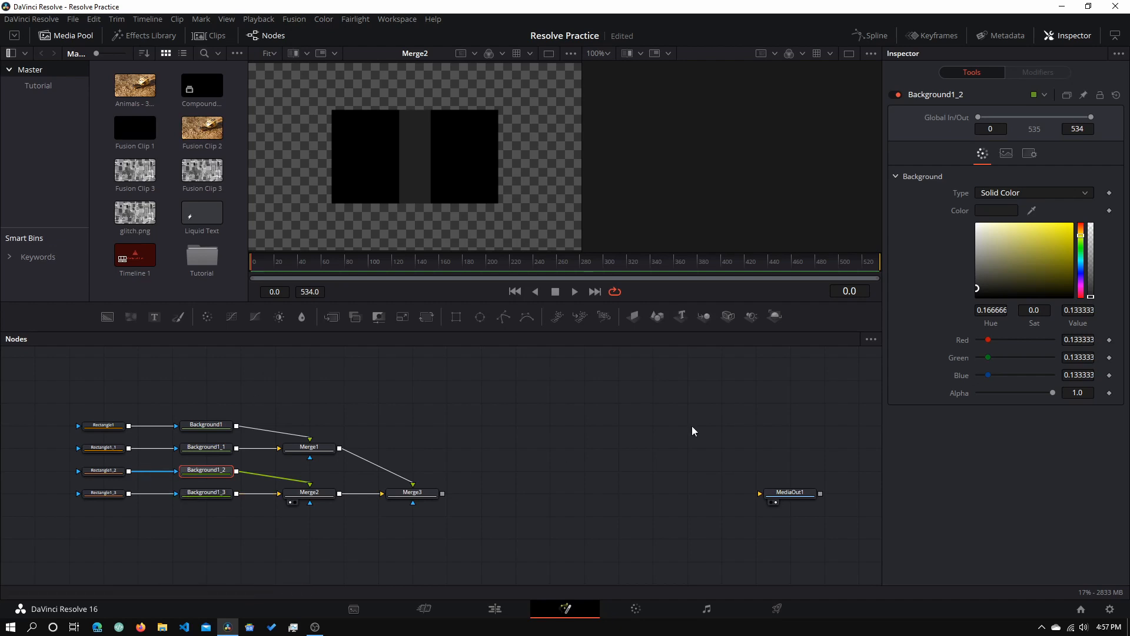
- Copy the #222222 hex value and paste it as Background1_3's colour
click(994, 210)
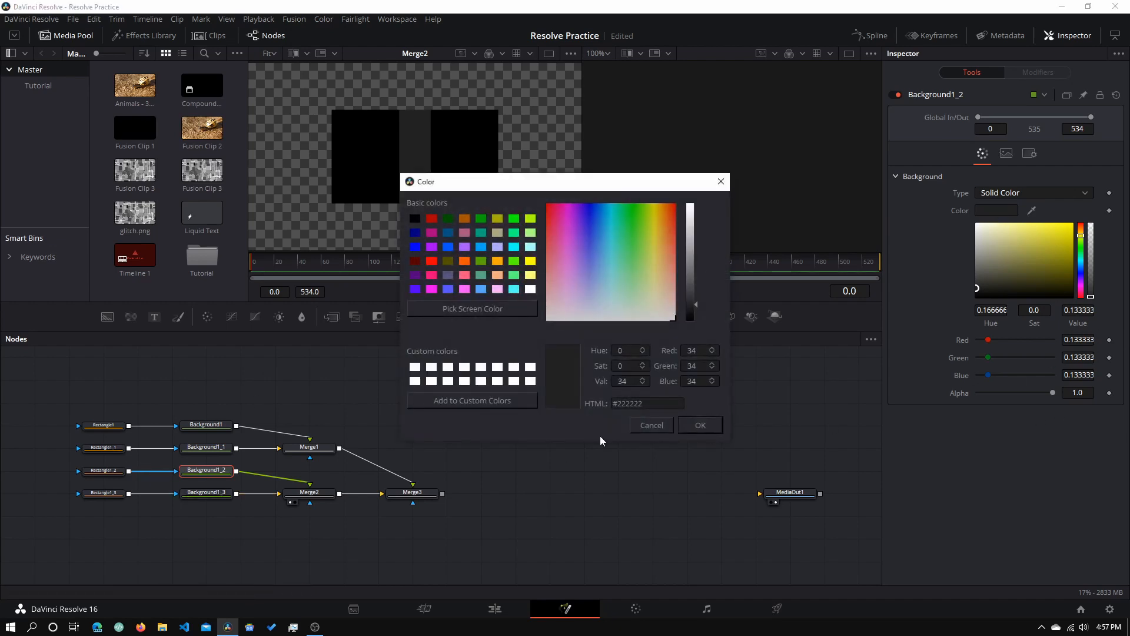
click(643, 403)
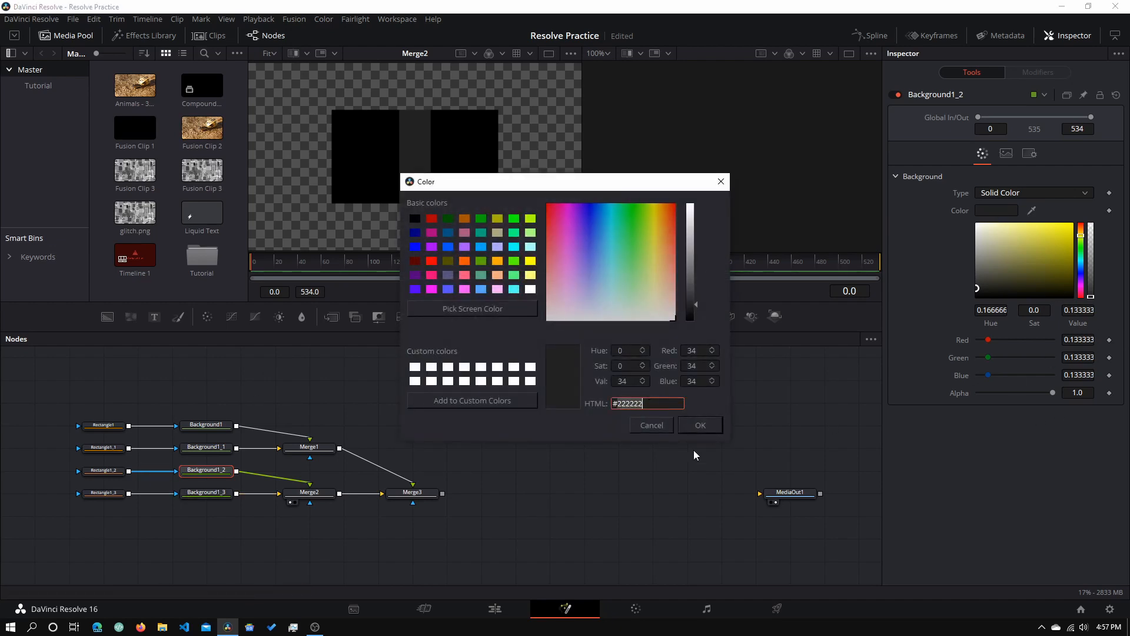
click(696, 429)
click(202, 496)
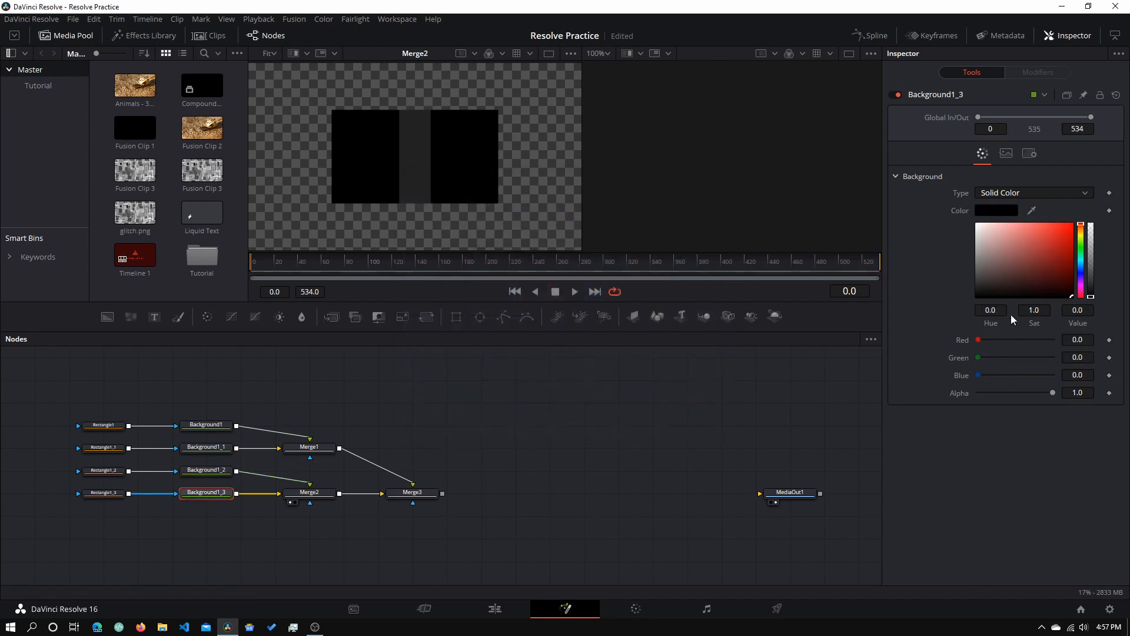
click(987, 211)
click(647, 402)
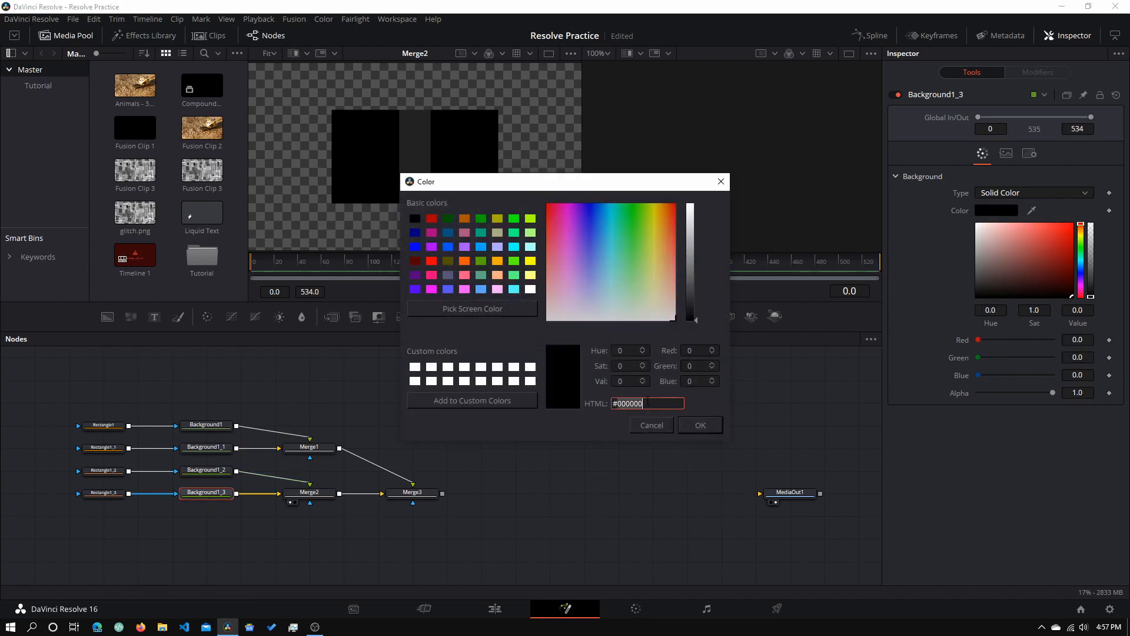
click(650, 403)
drag(662, 403, 503, 430)
text(#222222)
key(Return)
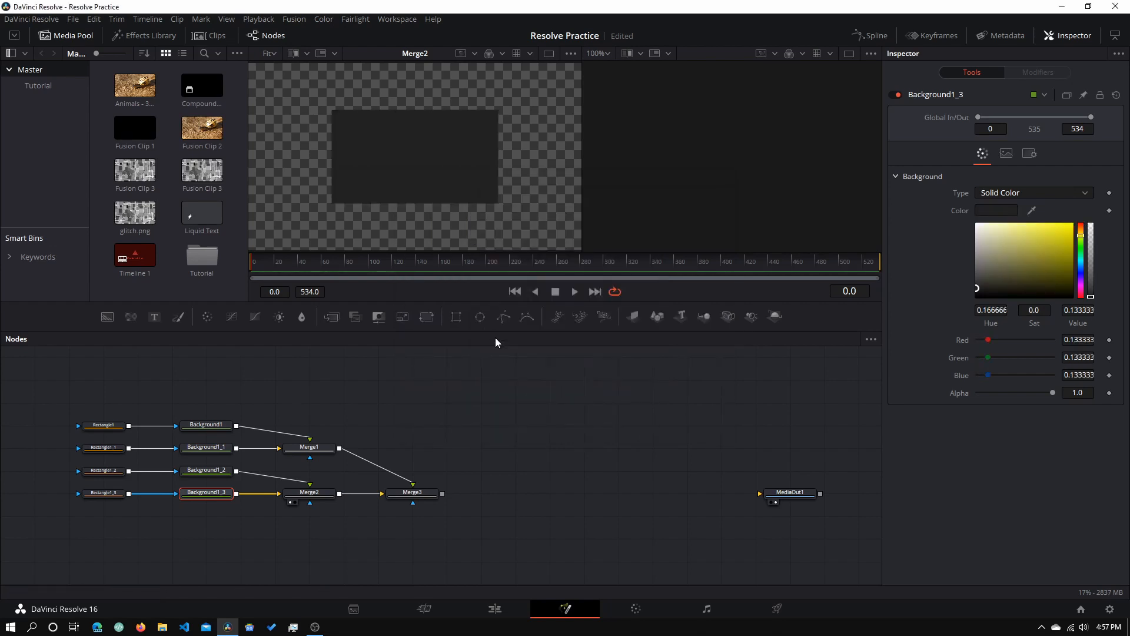
- Raise the strip to Y 0.693, make Rectangle1_3 a 0.346 × 0.063 base at Y 0.305, and view Merge3
click(103, 470)
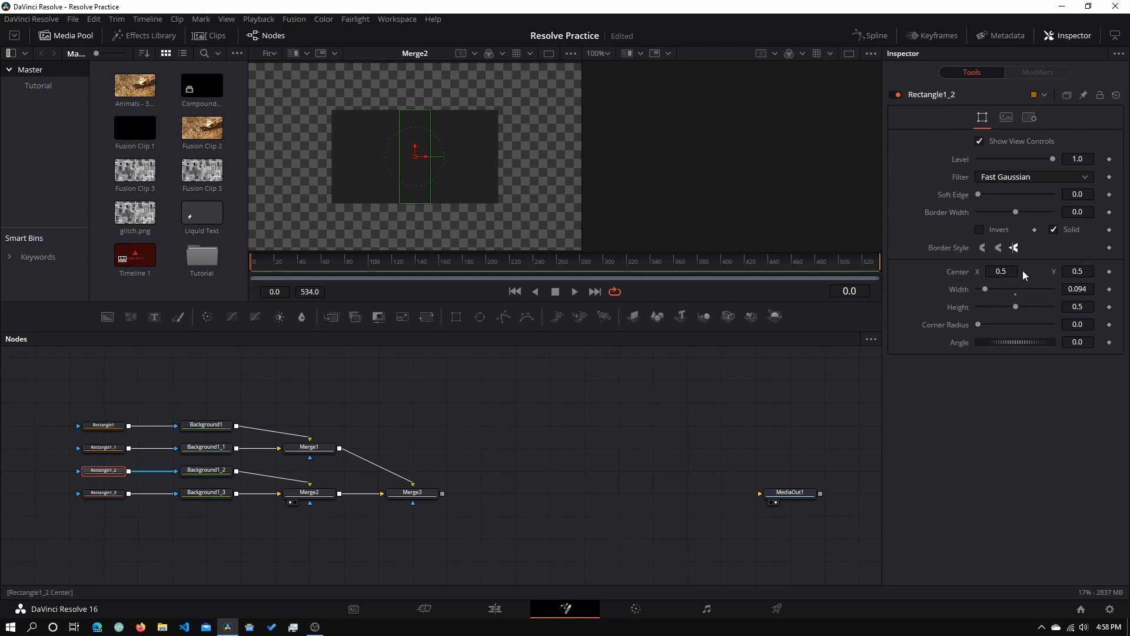
drag(1077, 271, 1129, 271)
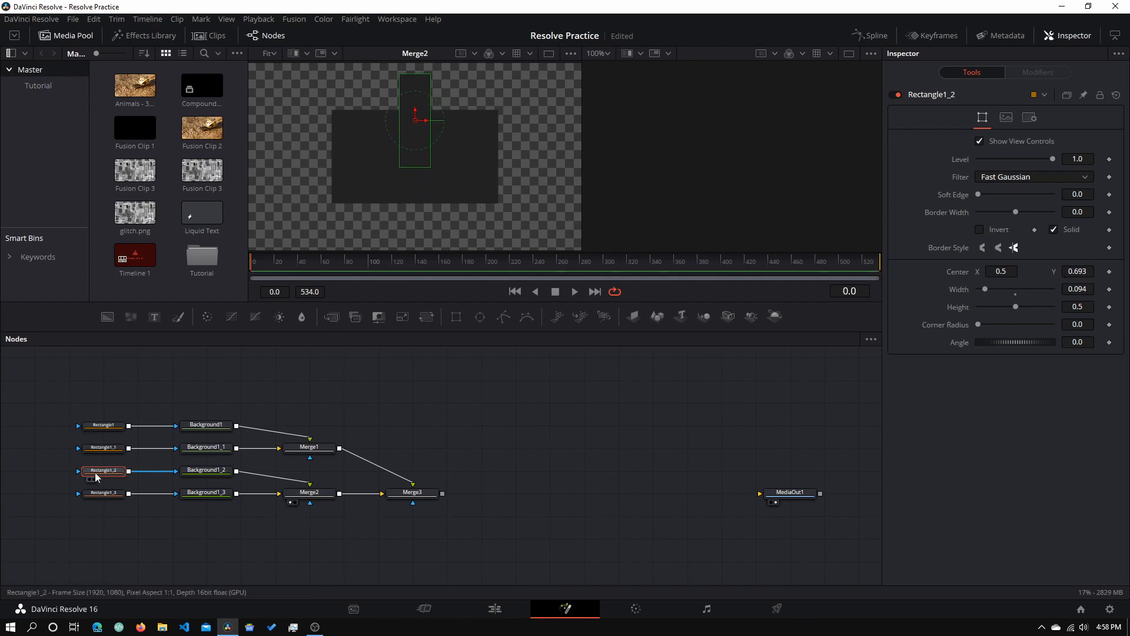
click(113, 493)
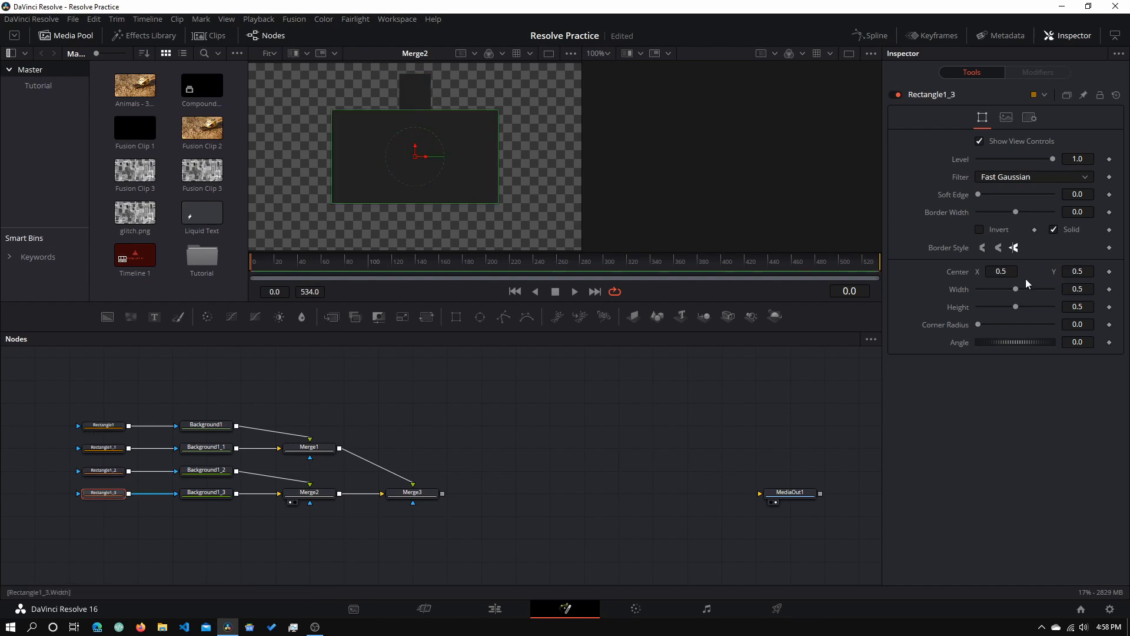
drag(1077, 271, 958, 351)
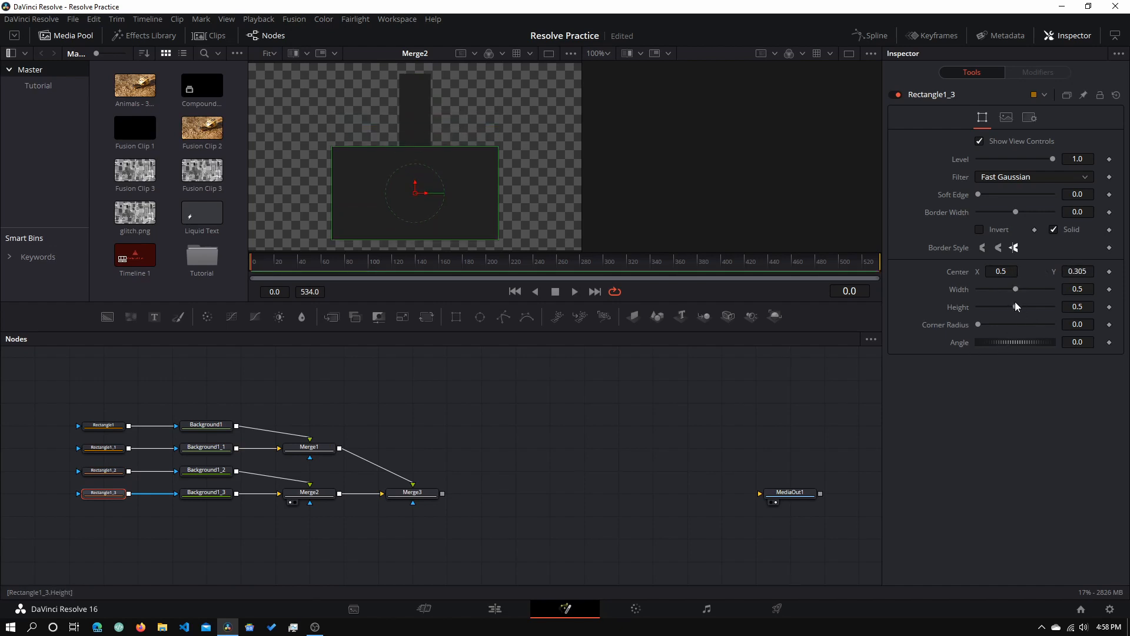
drag(1016, 306, 1001, 285)
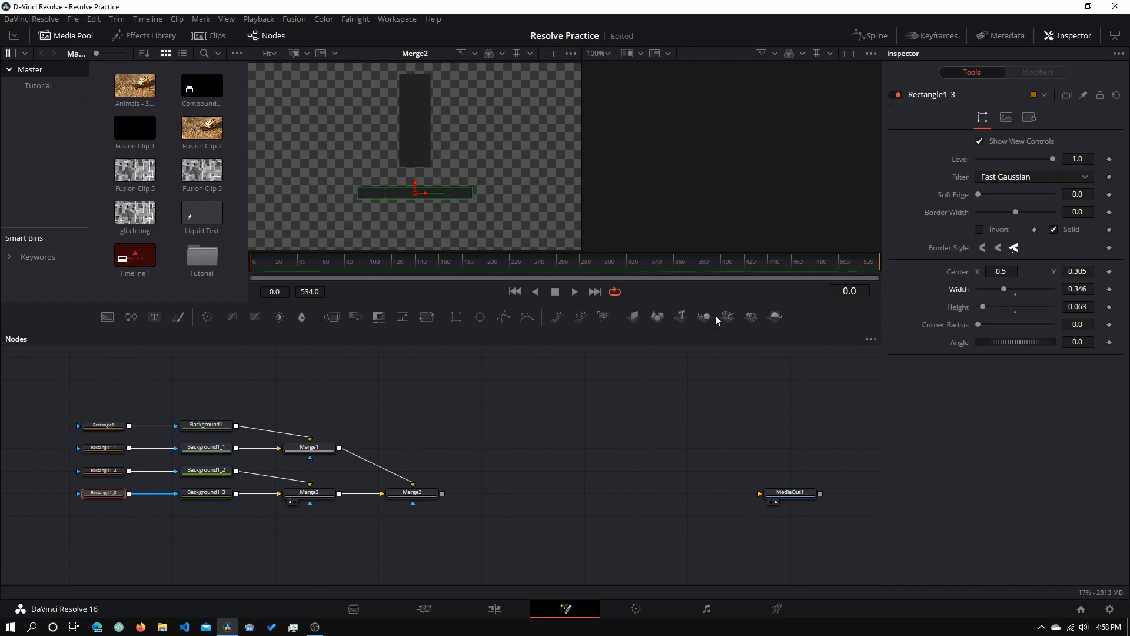
click(291, 503)
drag(412, 492, 464, 173)
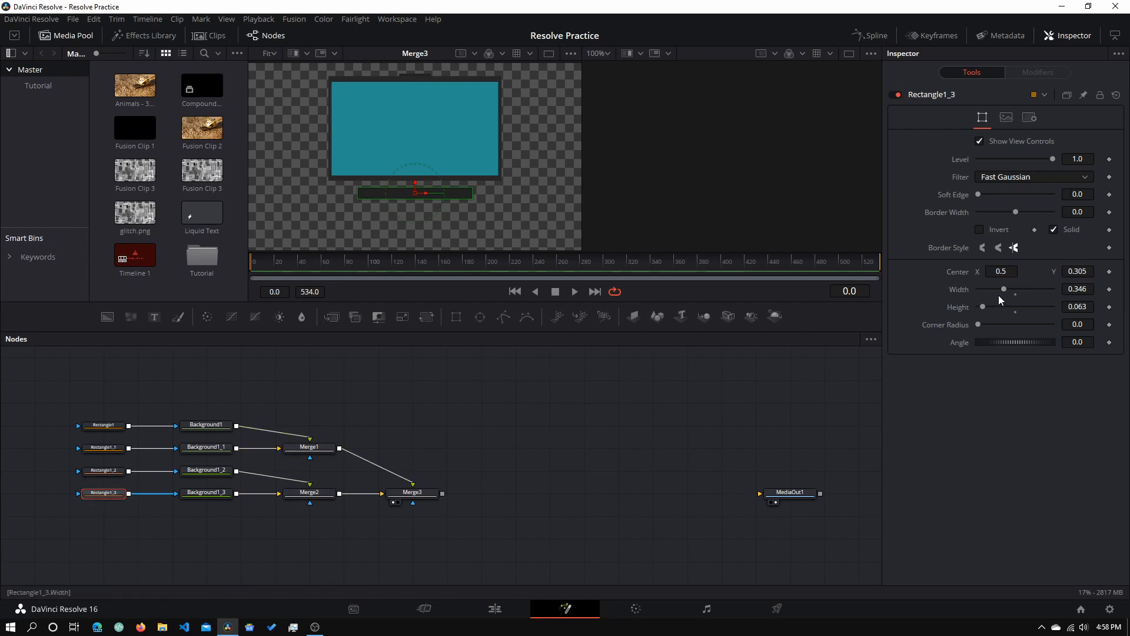
- Reshape Rectangle1_2 into the stand neck at Center Y 0.323 with height 0.283
drag(415, 192, 414, 214)
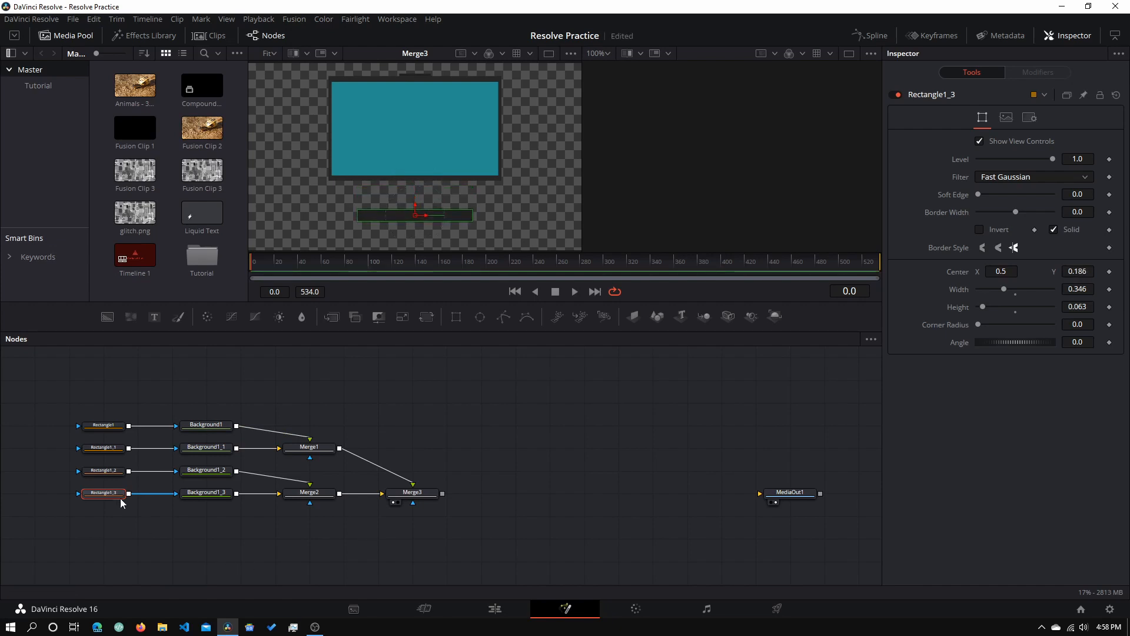
click(103, 470)
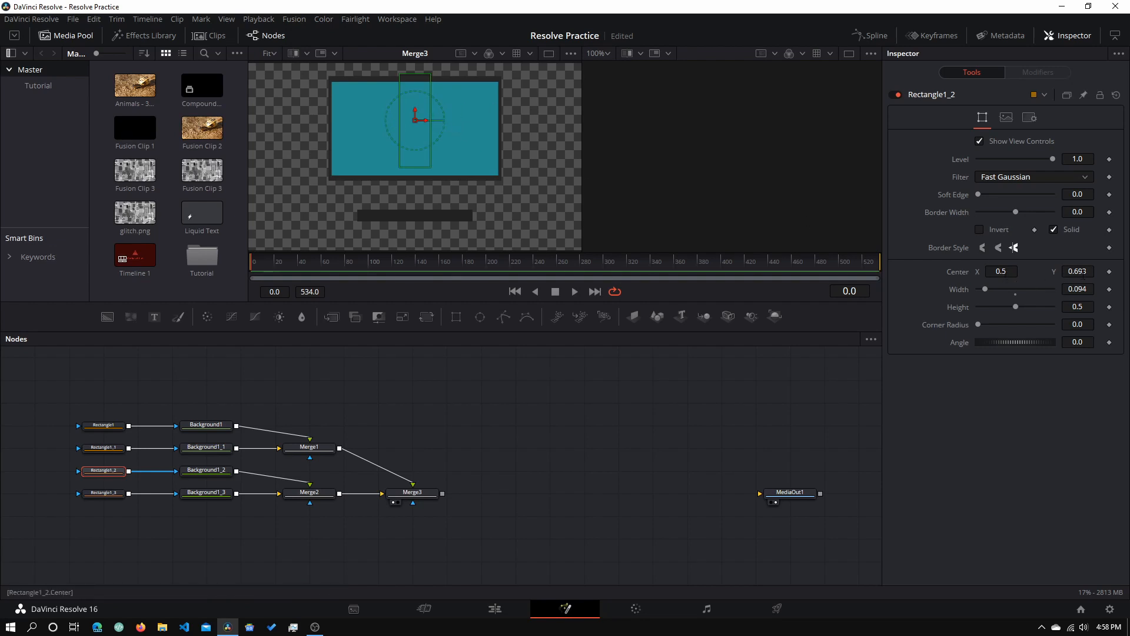
drag(1077, 271, 914, 271)
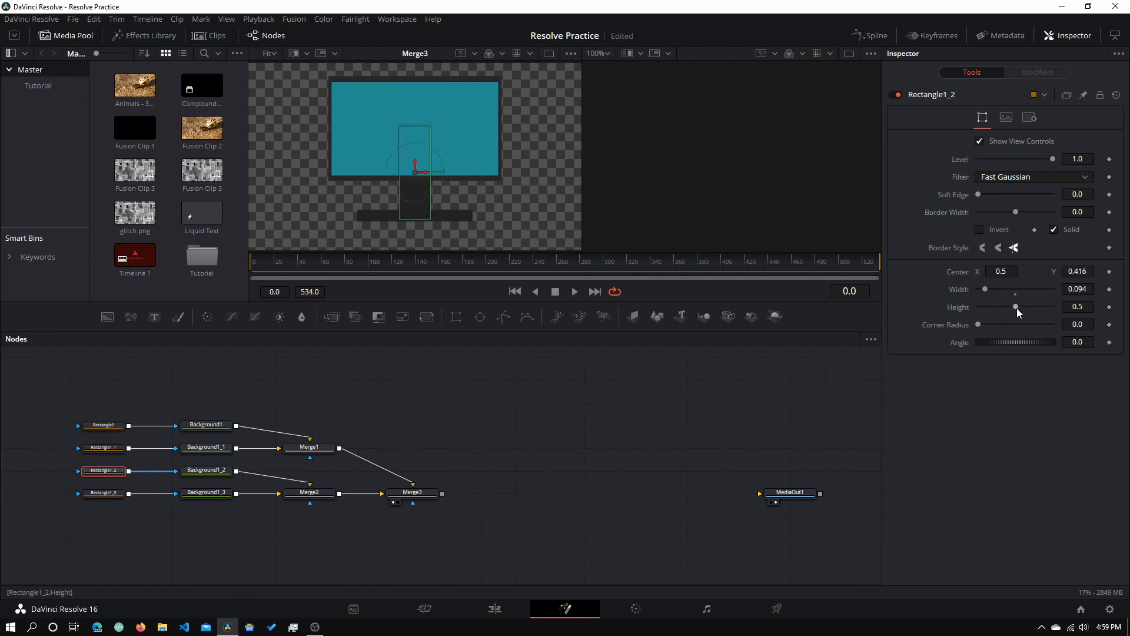
drag(1016, 309, 998, 307)
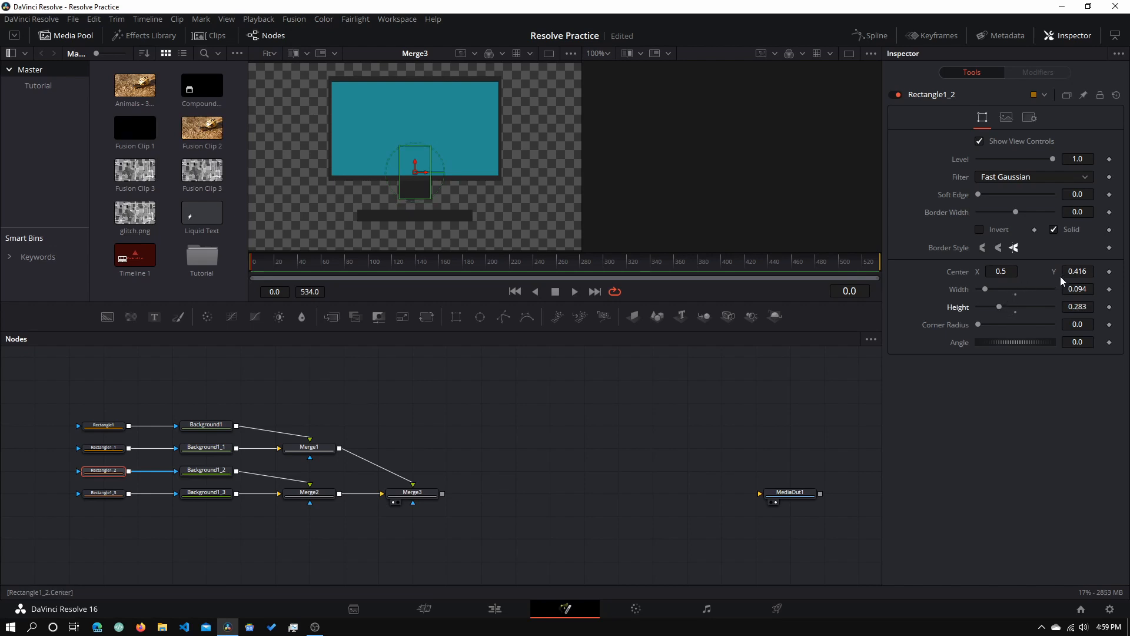
drag(1060, 274, 1007, 274)
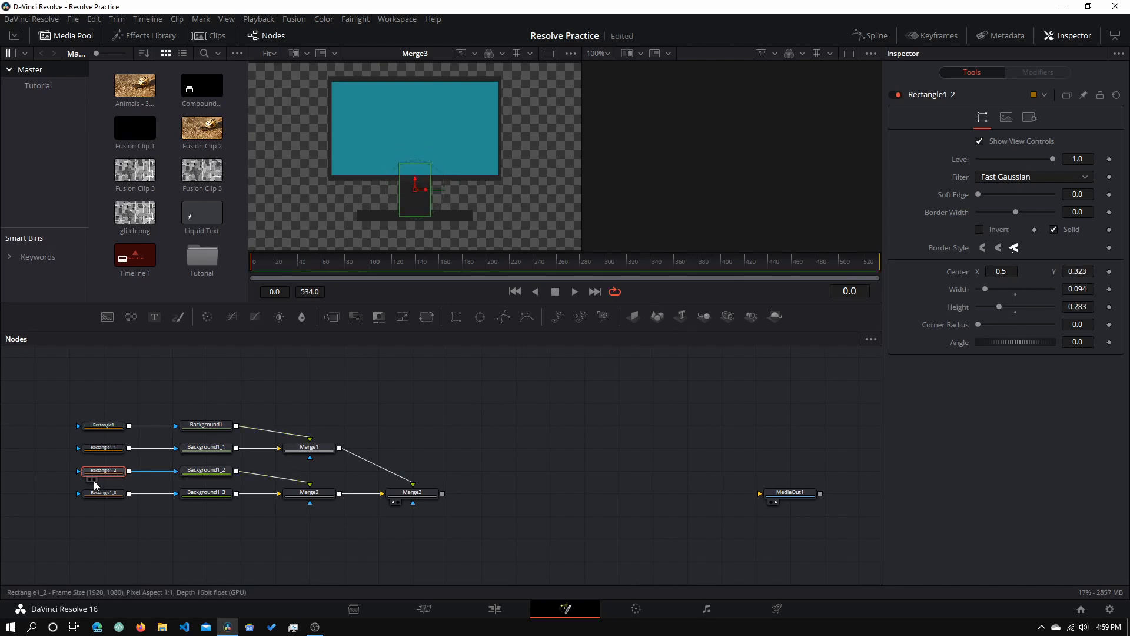
click(31, 468)
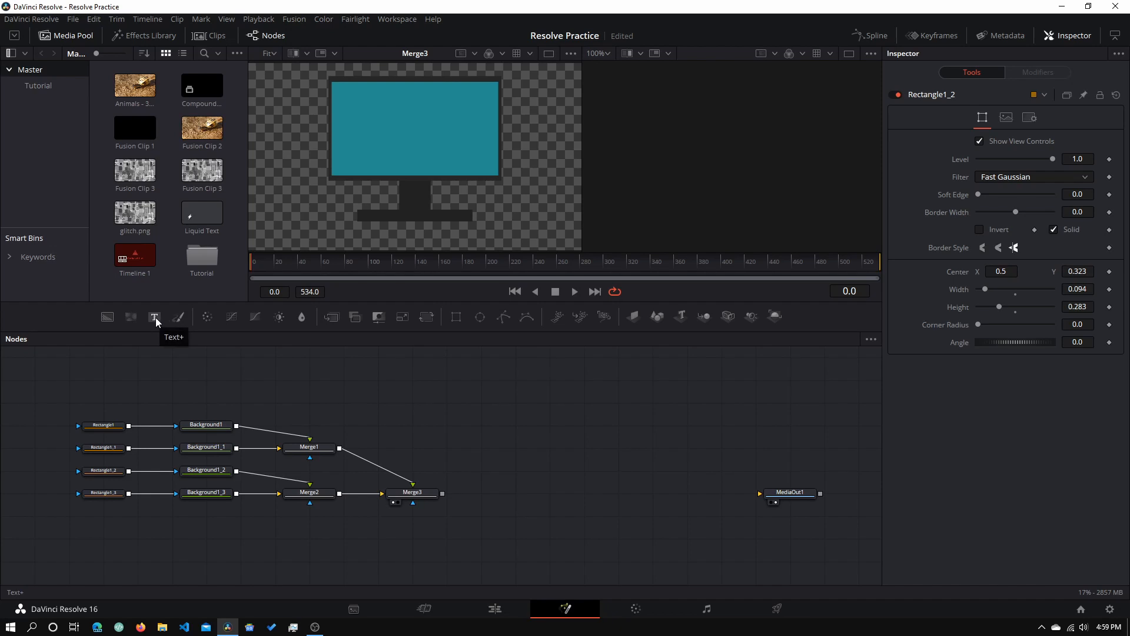
- Add a Text1 node and merge it over Merge3 as a new Merge4 beside it
drag(155, 314, 299, 533)
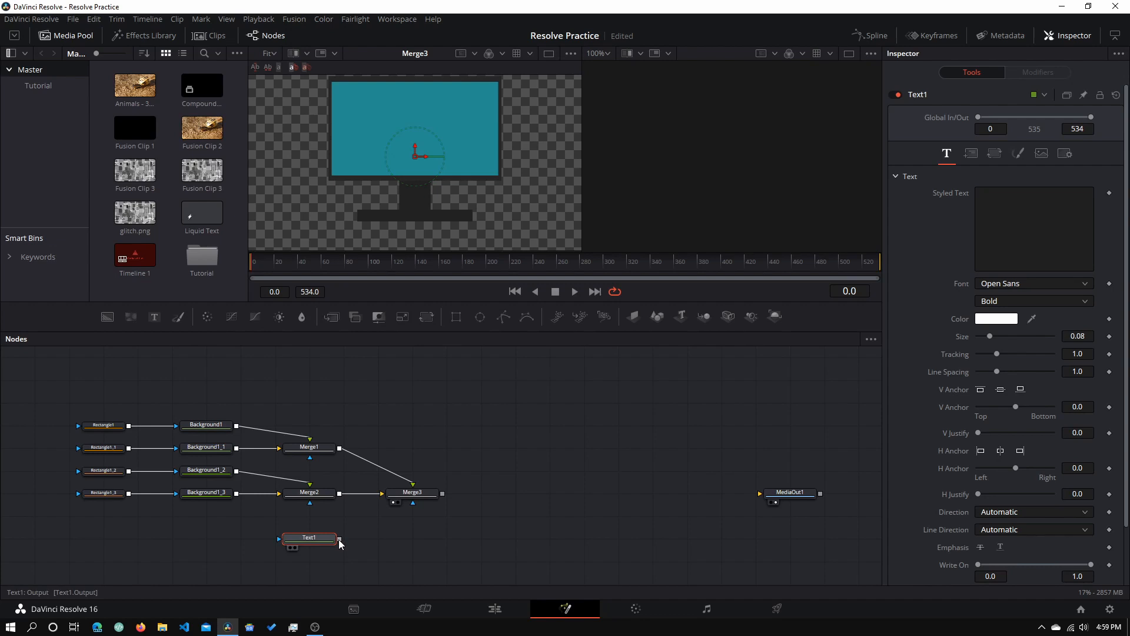
drag(339, 539, 443, 494)
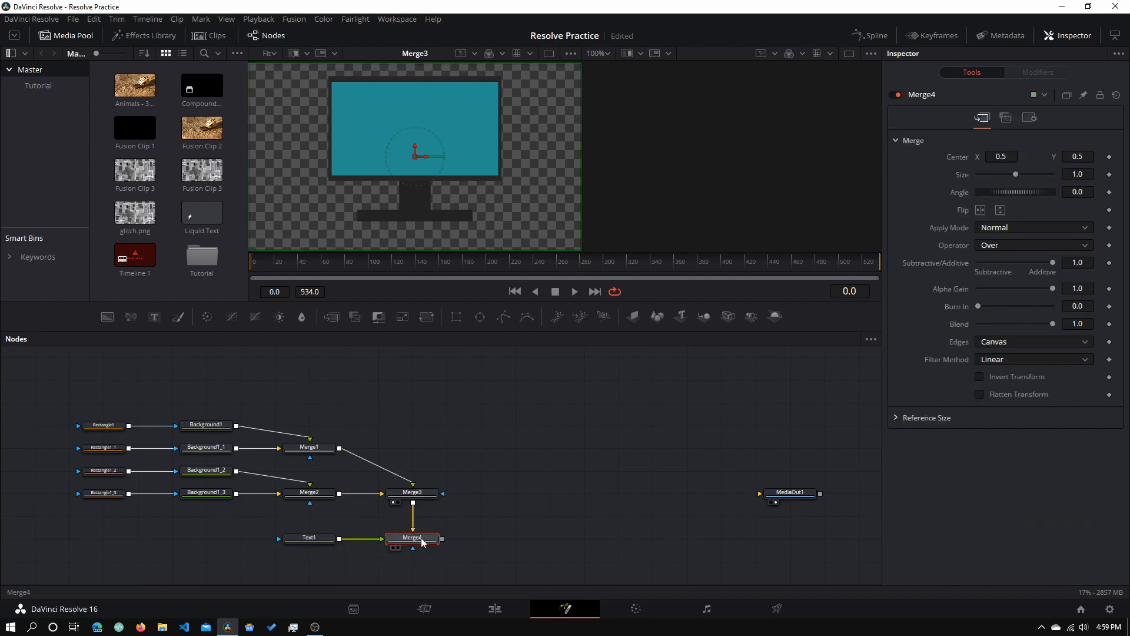
drag(422, 542, 528, 540)
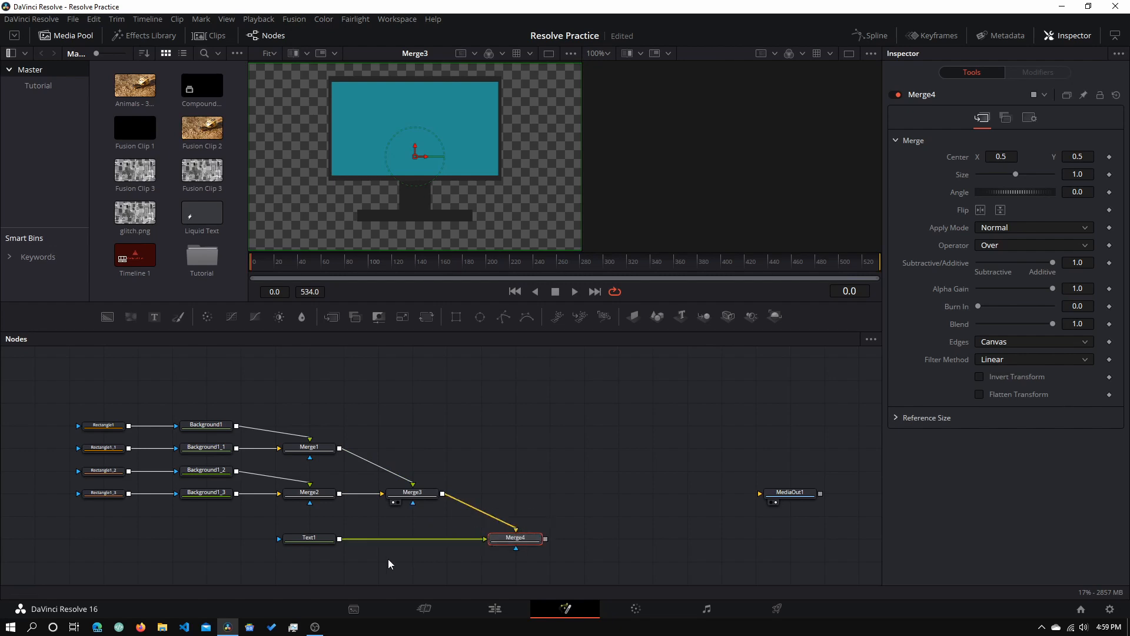
click(309, 538)
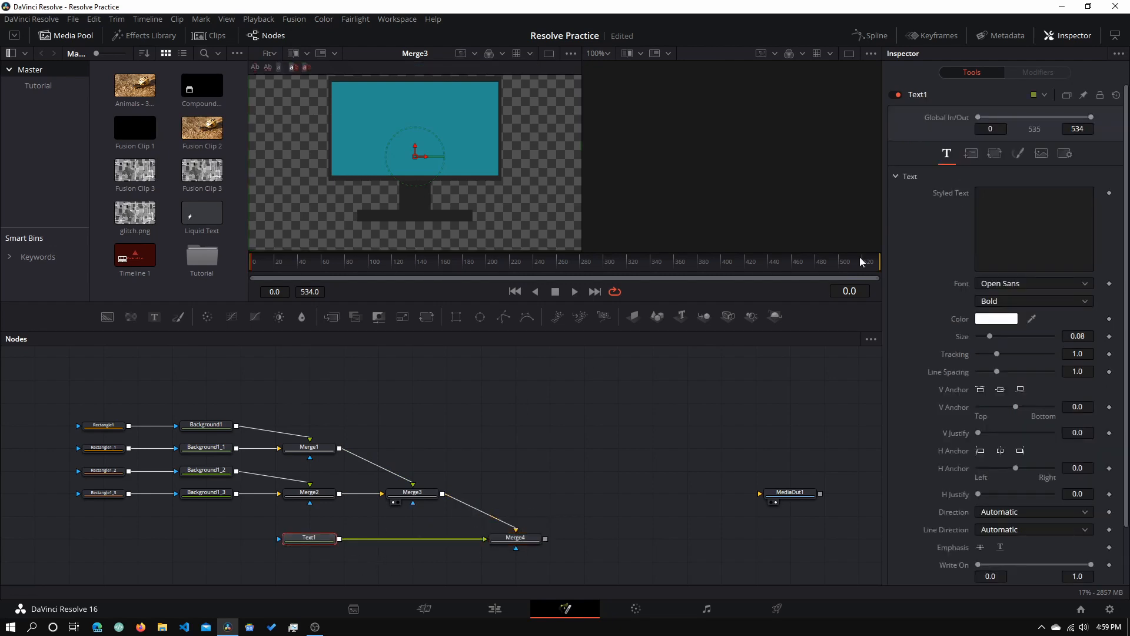
- Enter 'Tech Notebook' as Text1's styled text and view Merge4 in the left viewer
click(1031, 219)
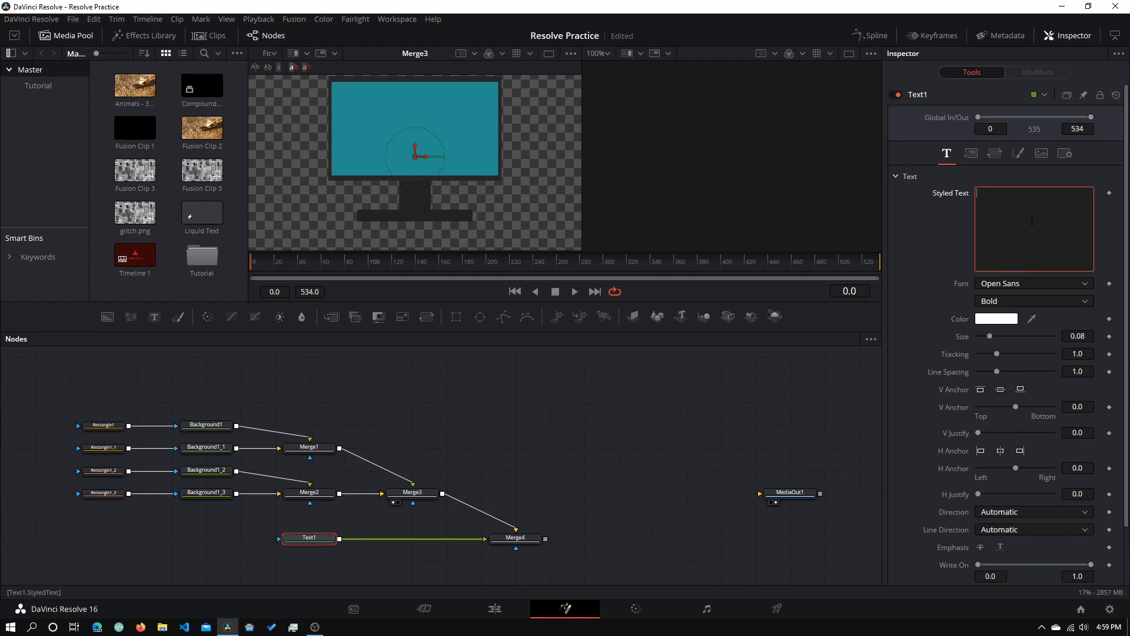
text(Tech Notebook)
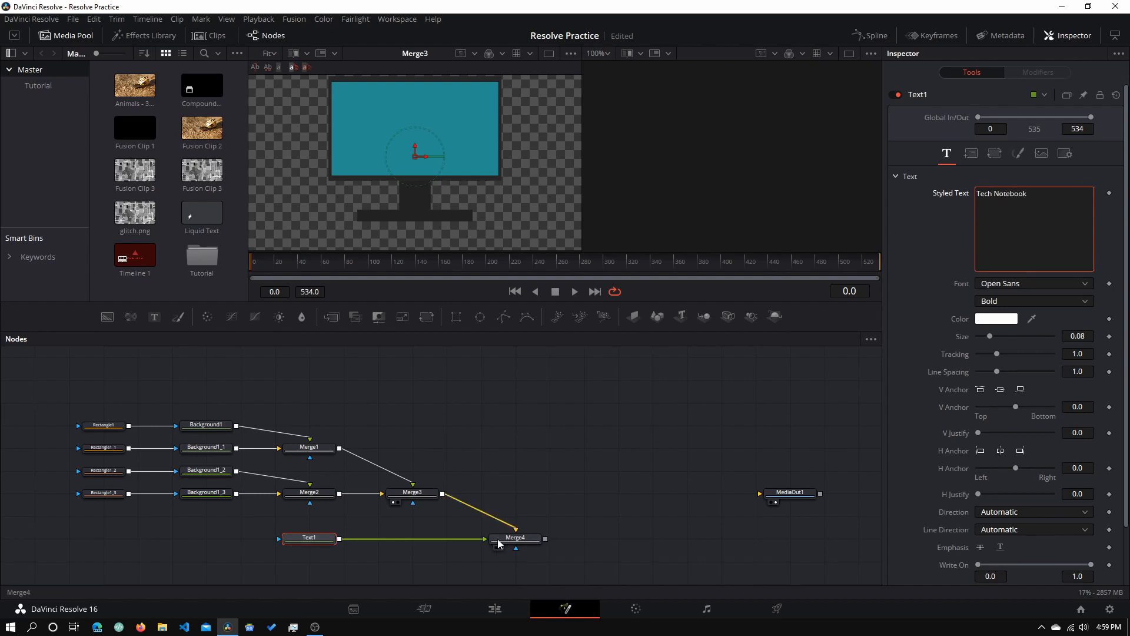
drag(509, 538, 501, 167)
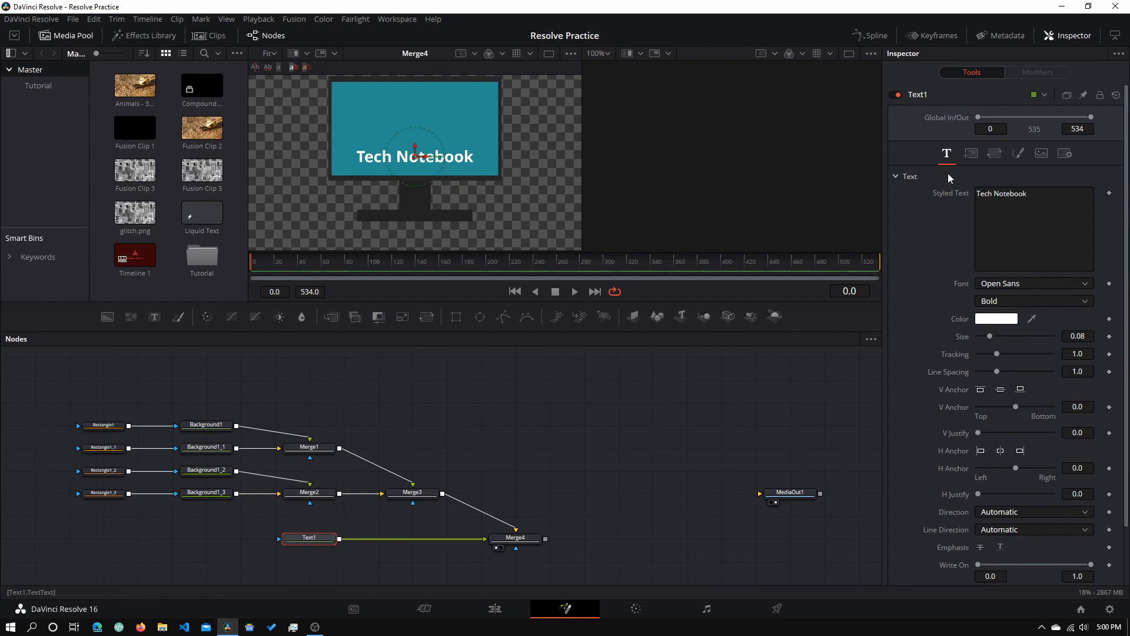
click(972, 154)
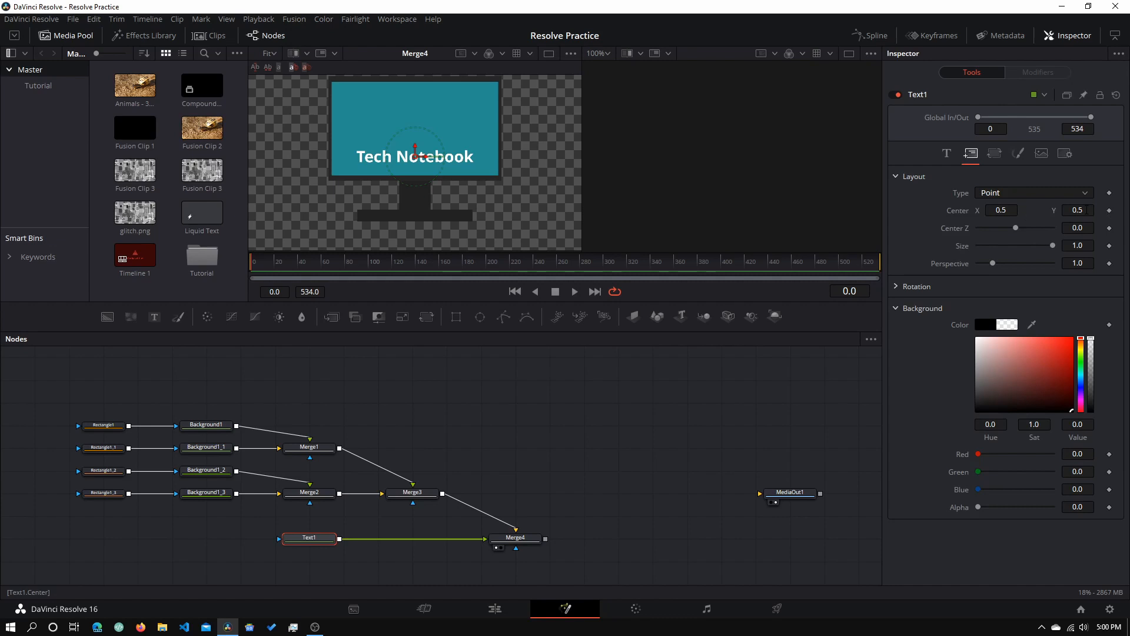
- Move the caption to Center Y 0.075, enlarge it to Size 0.12, and wire Merge4 into MediaOut1
drag(1087, 210, 829, 210)
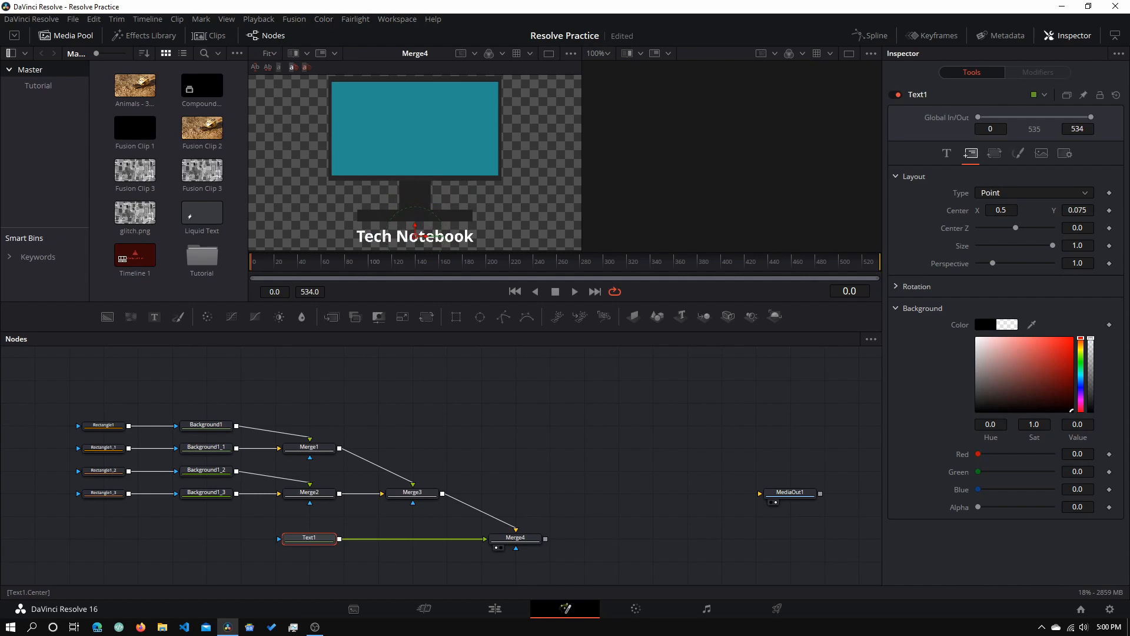
click(947, 153)
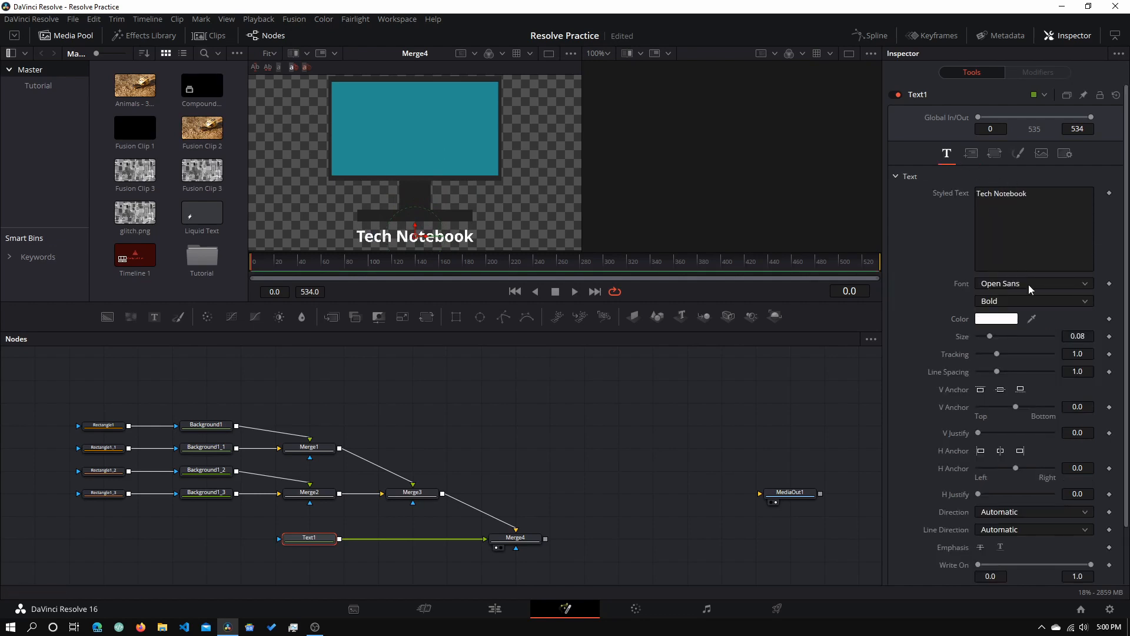
mouse_move(1077, 335)
mouse_down()
mouse_move(1102, 336)
mouse_move(1088, 354)
mouse_up()
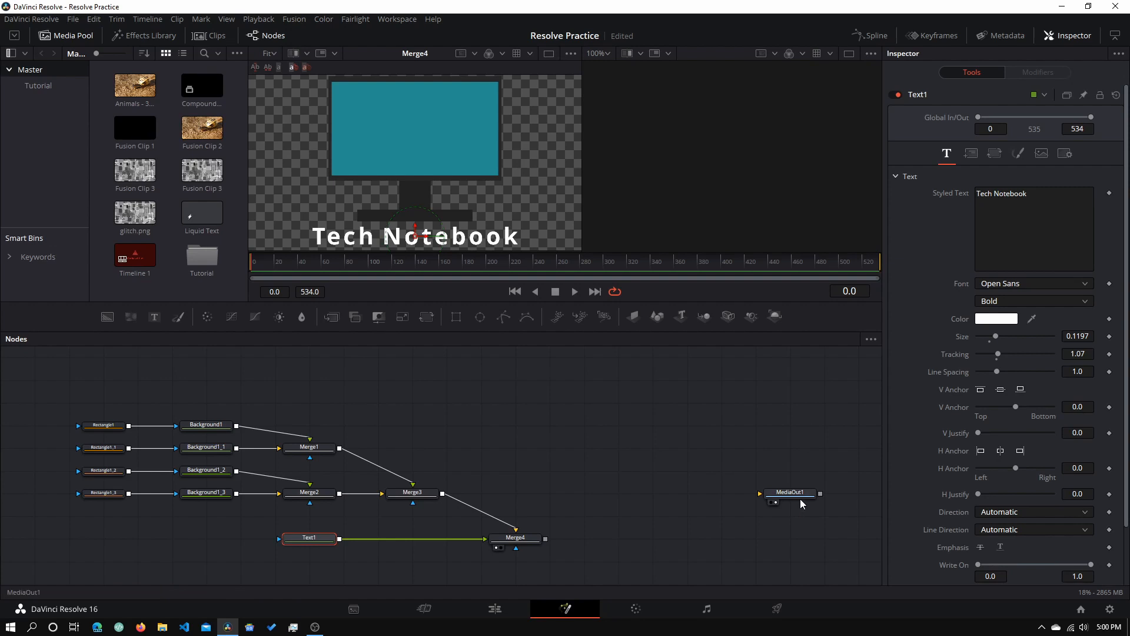
drag(792, 493, 689, 538)
drag(545, 538, 666, 542)
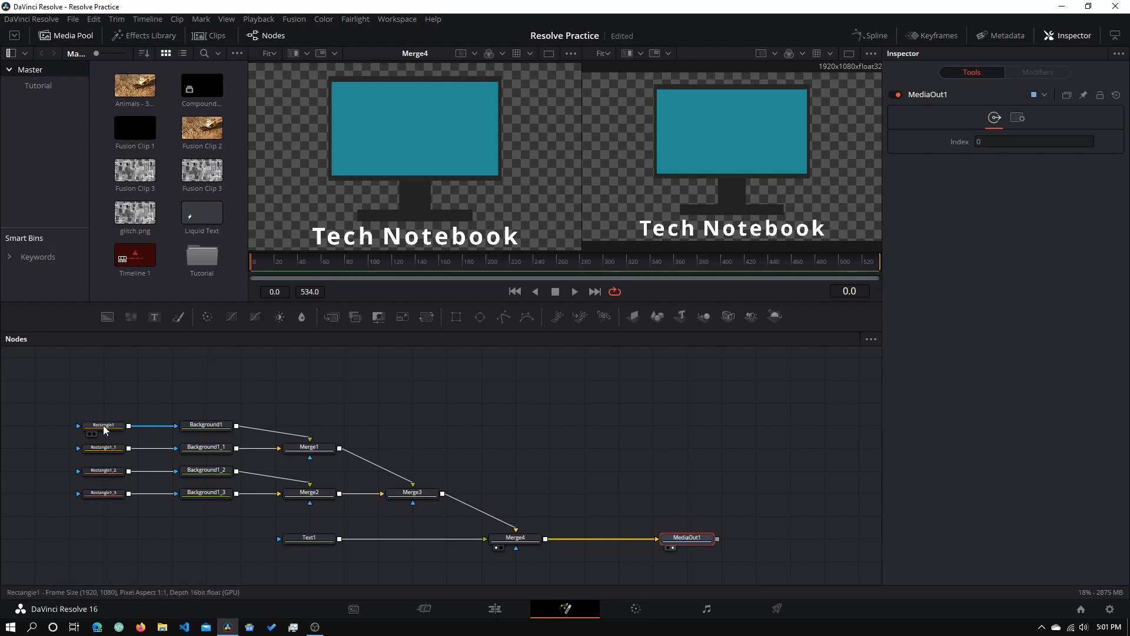
- Select Rectangle1_3, the monitor base, and keyframe its Level at 0 on frame 5
mouse_move(104, 425)
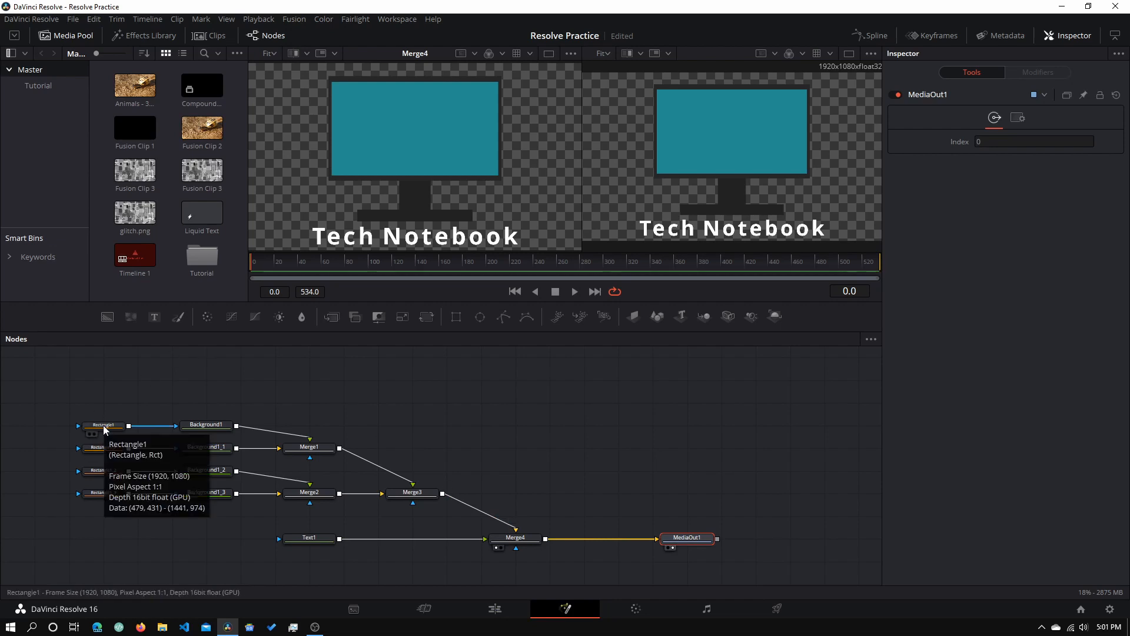
click(103, 425)
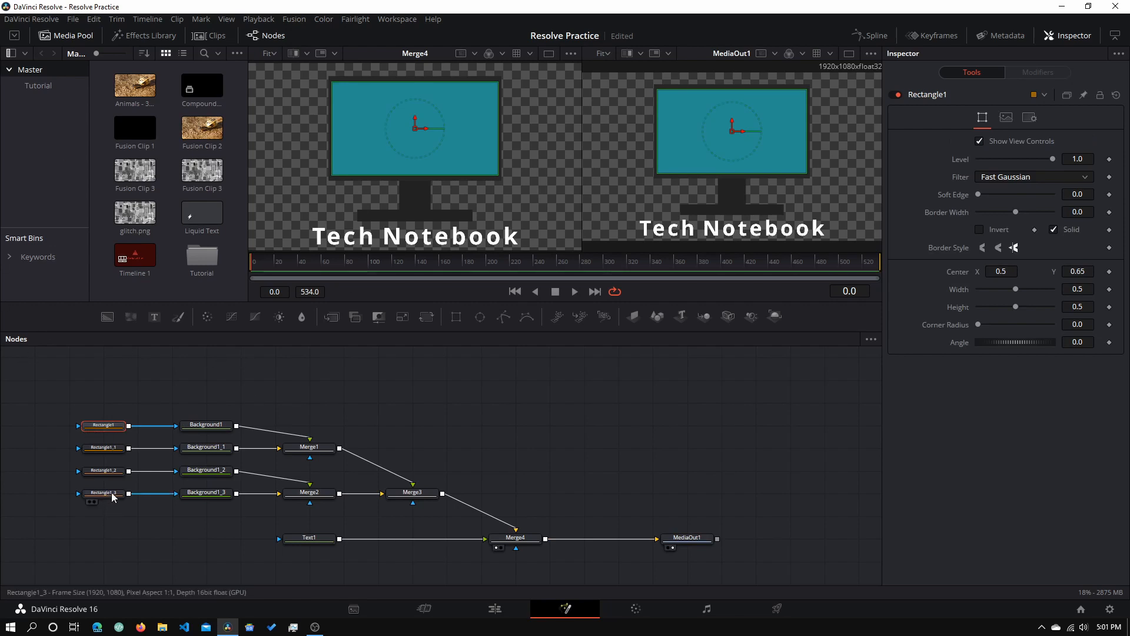
click(104, 493)
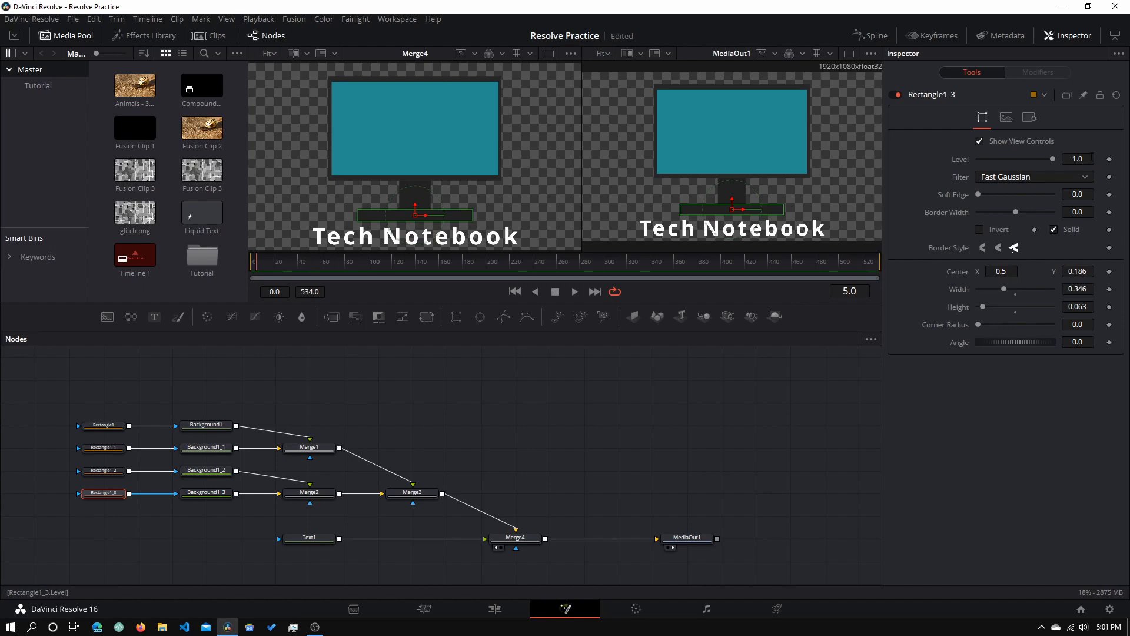
click(1091, 158)
text(0)
key(Return)
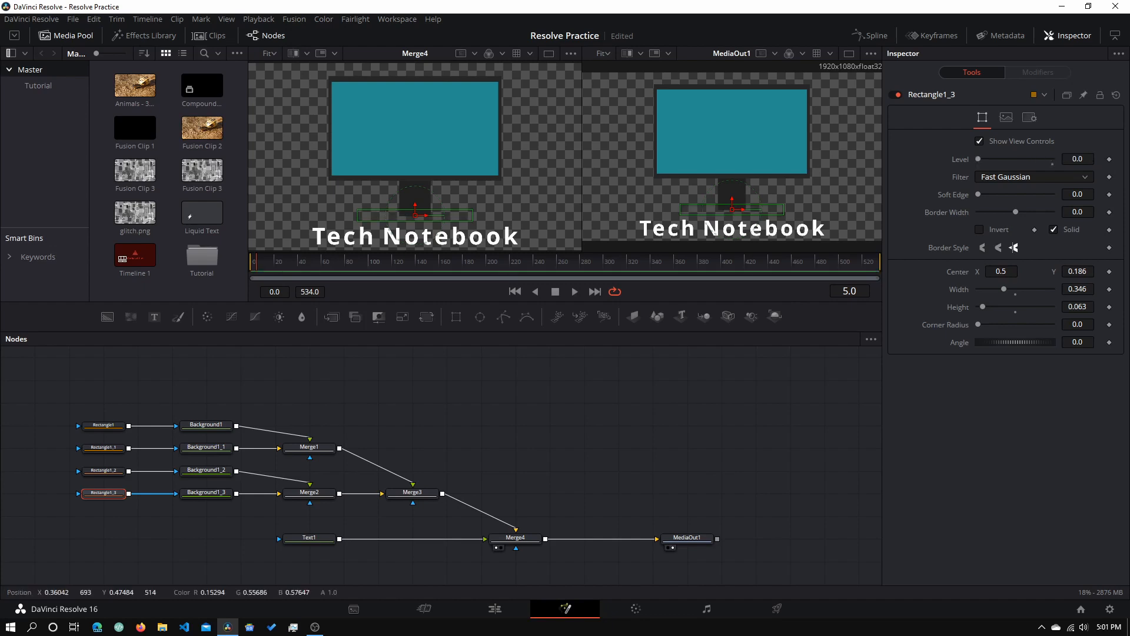
click(1110, 160)
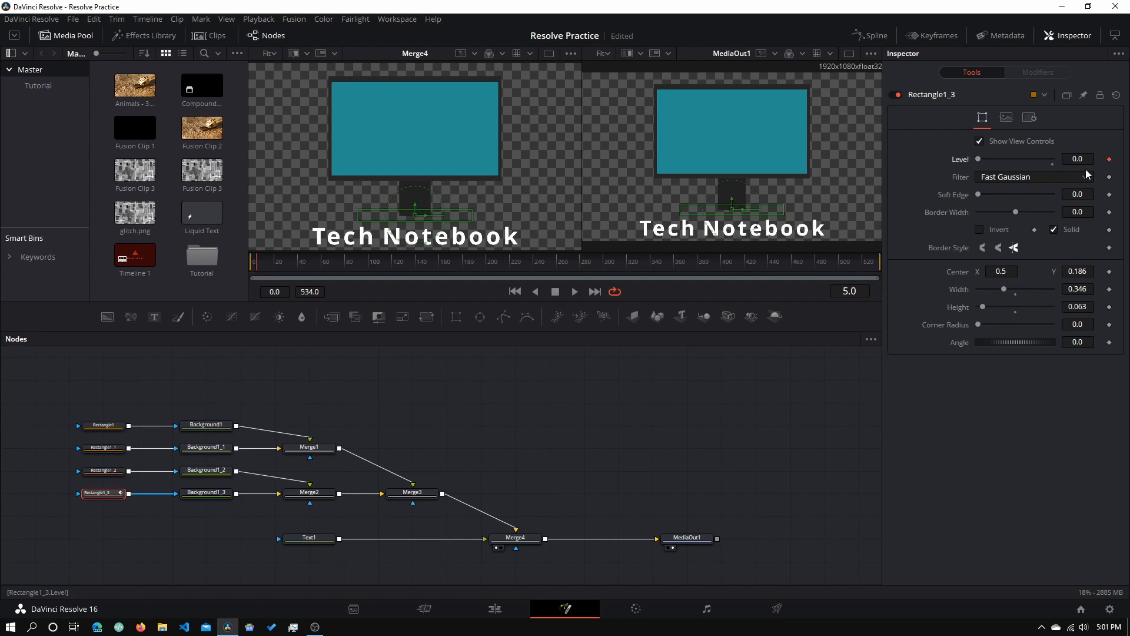
- Keyframe Rectangle1_3's Level at 1.0 on frame 10 and preview the base fading in
key(shift+Right)
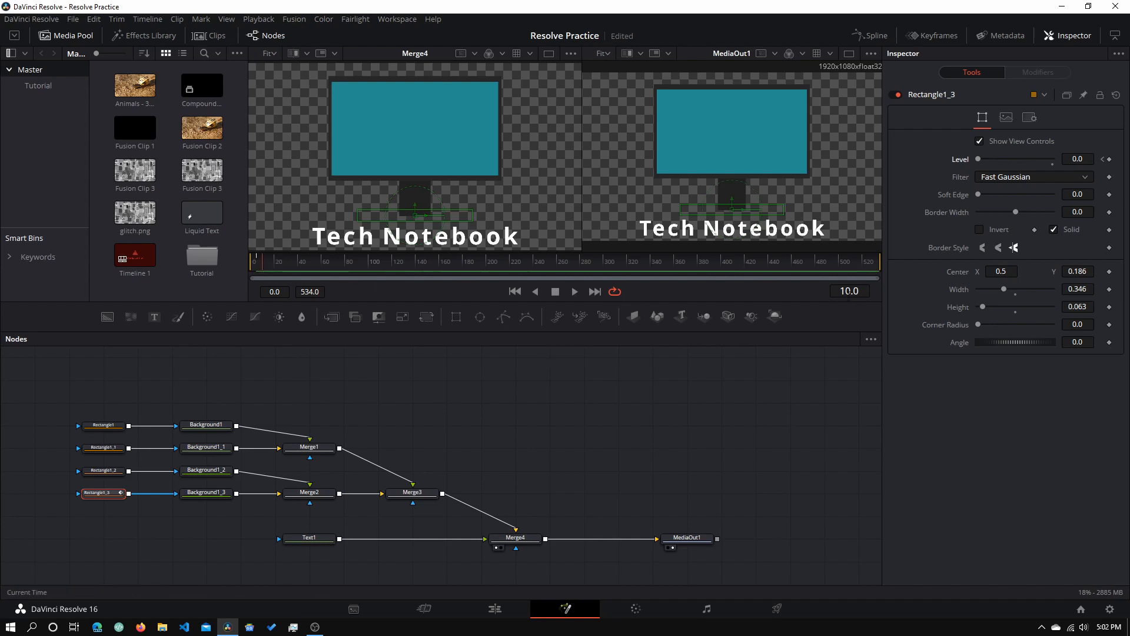
click(1108, 159)
drag(977, 159, 1074, 159)
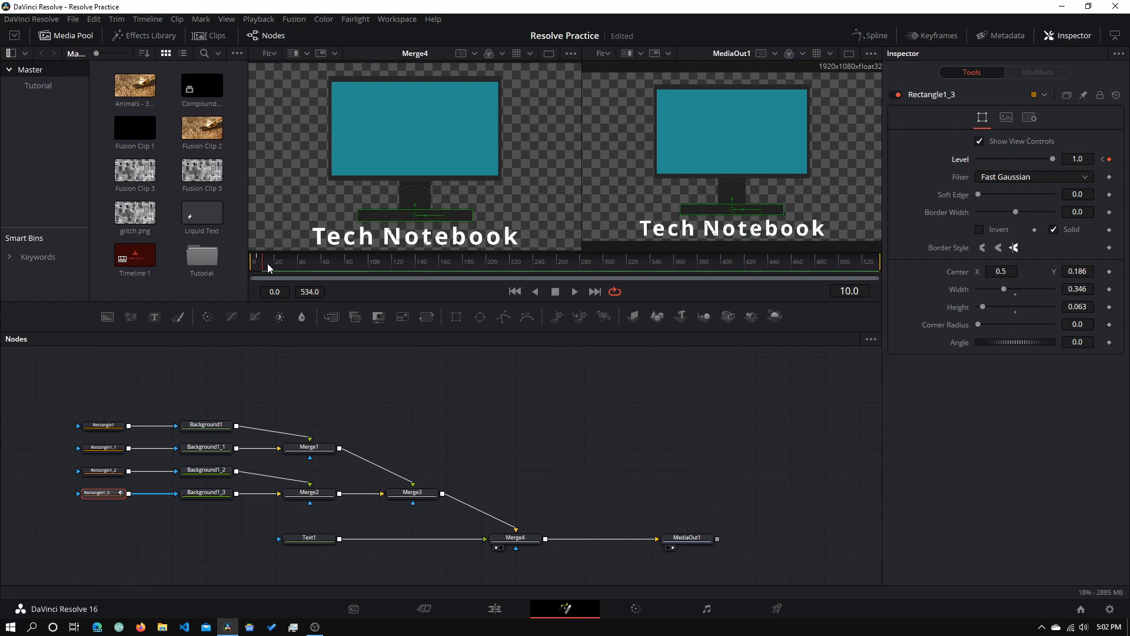
key(Left)
key(Left)
key(Left)
key(Left)
key(Left)
key(Left)
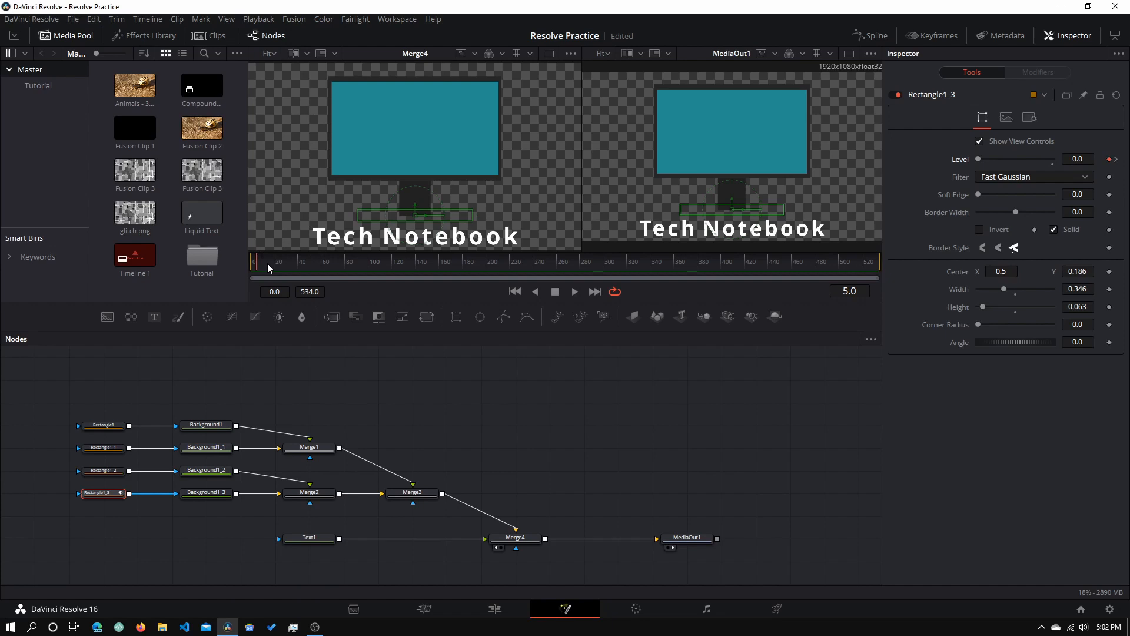
key(Right)
key(Right)
key(Right)
key(Right)
key(Right)
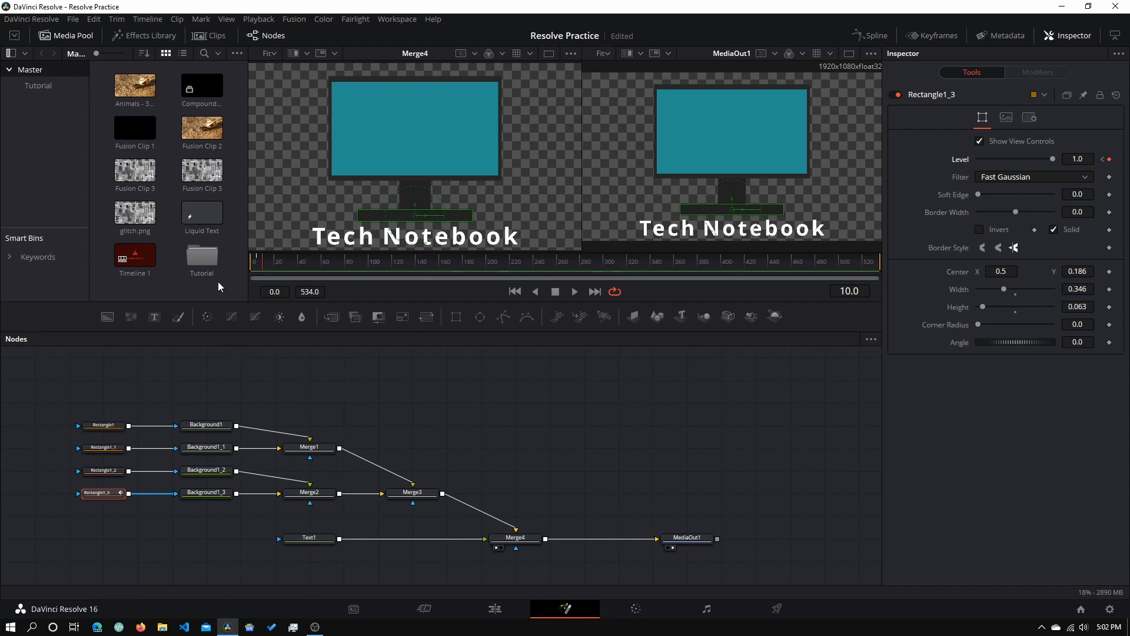
click(121, 469)
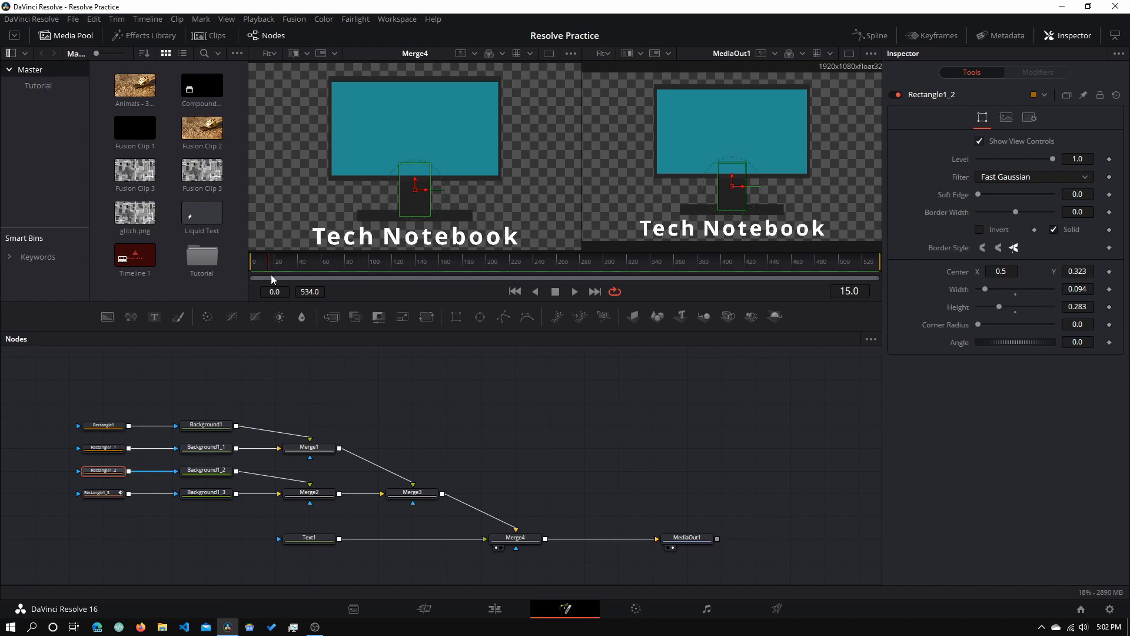
- Keyframe the neck's Level from 0 at frame 15 to 1.0 at frame 20
click(1110, 158)
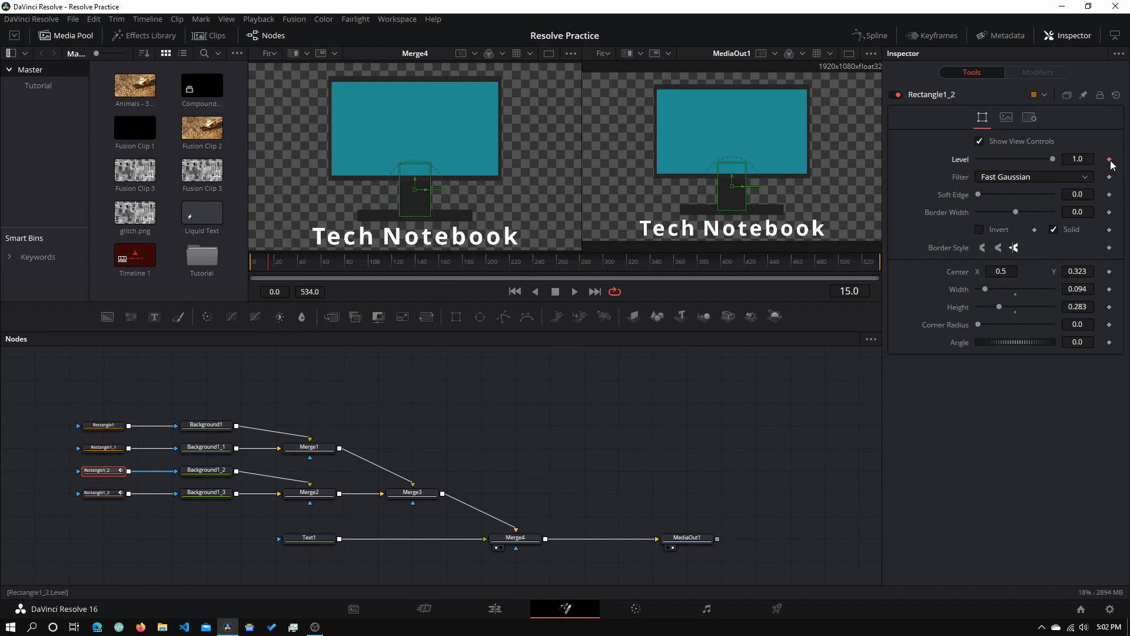
drag(1051, 159, 978, 159)
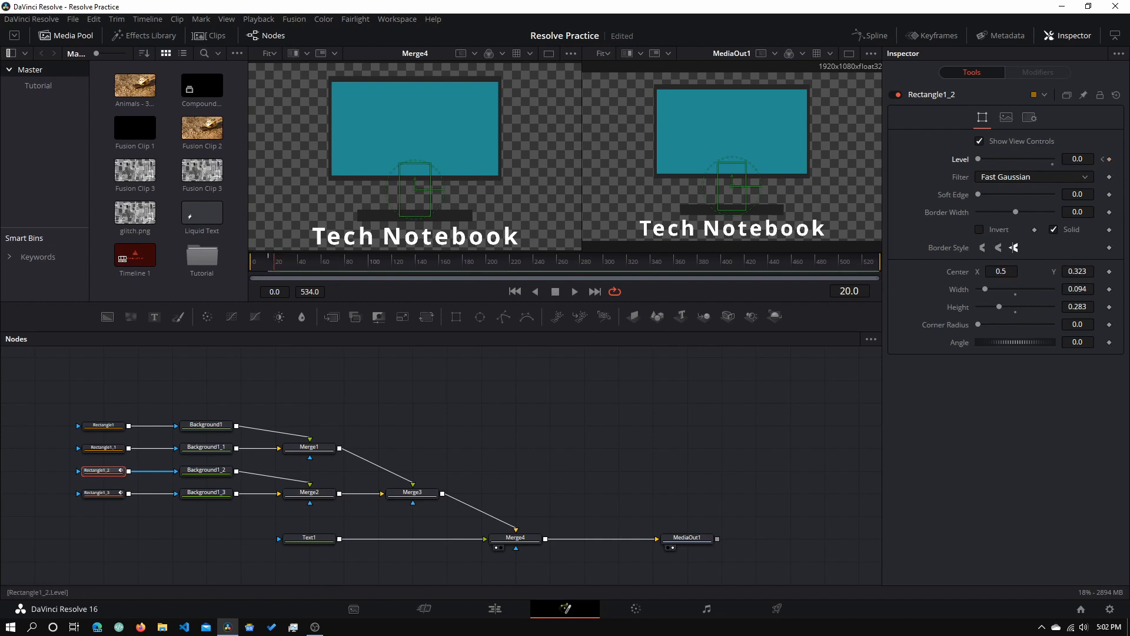
click(1053, 164)
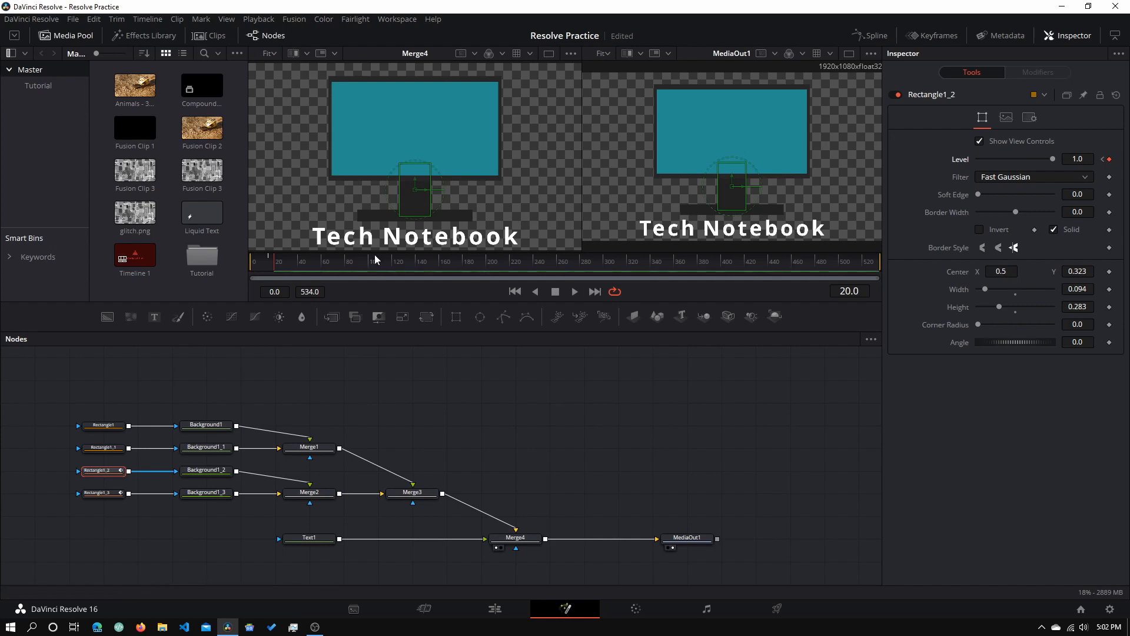
click(107, 451)
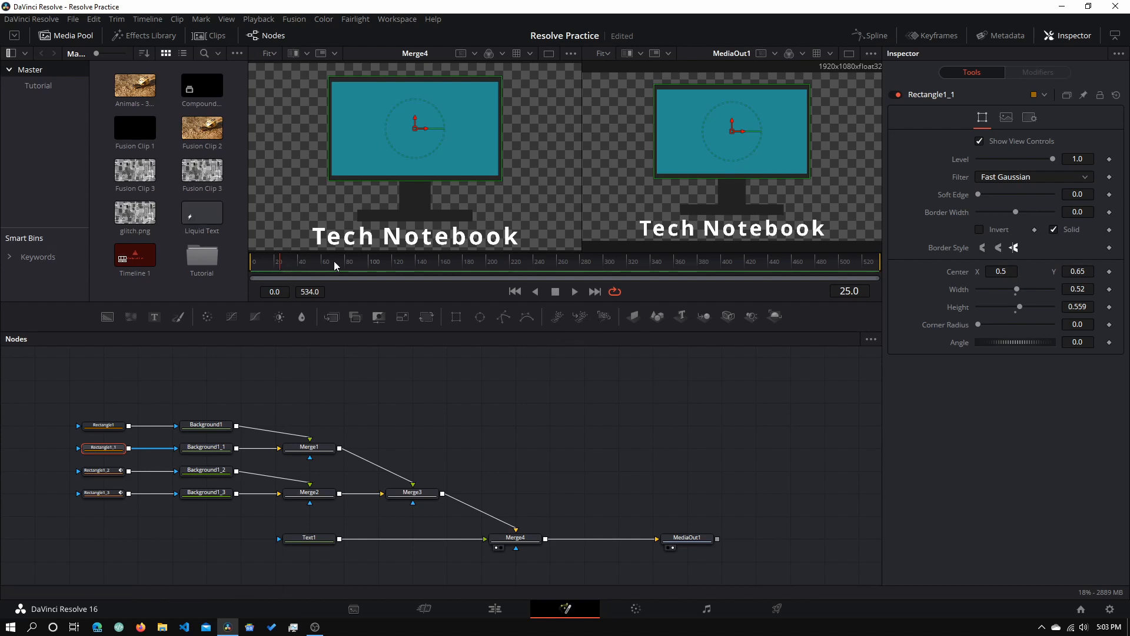
- Keyframe Rectangle1_1's Level at 0 on frame 25 and 1 on frame 30
click(1109, 159)
drag(1053, 159, 978, 159)
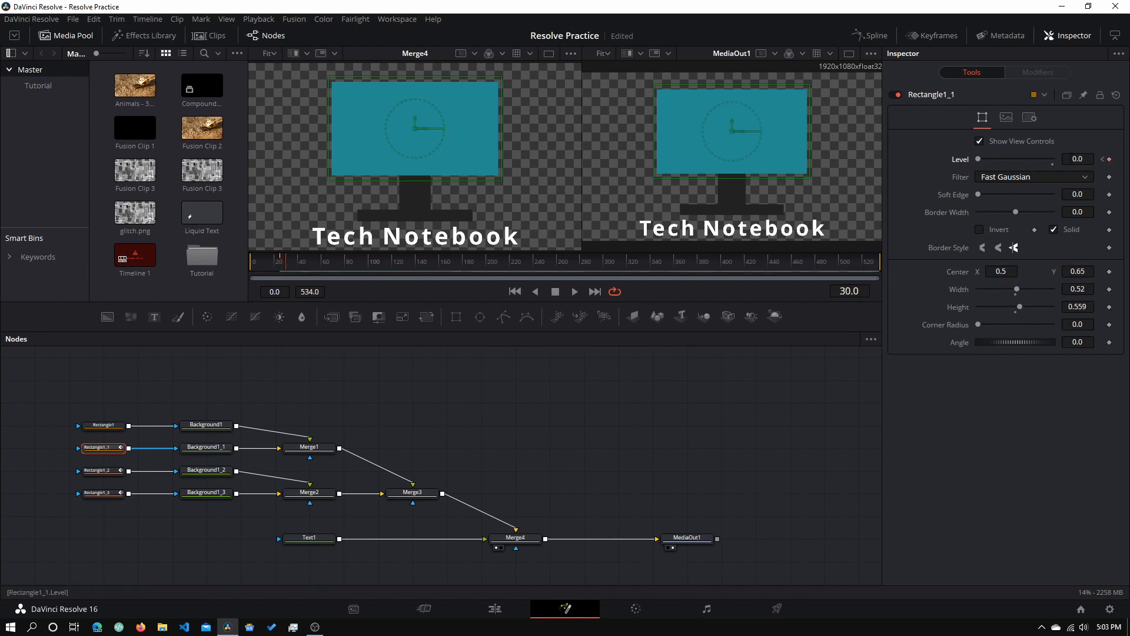
double_click(1078, 159)
text(1)
key(Return)
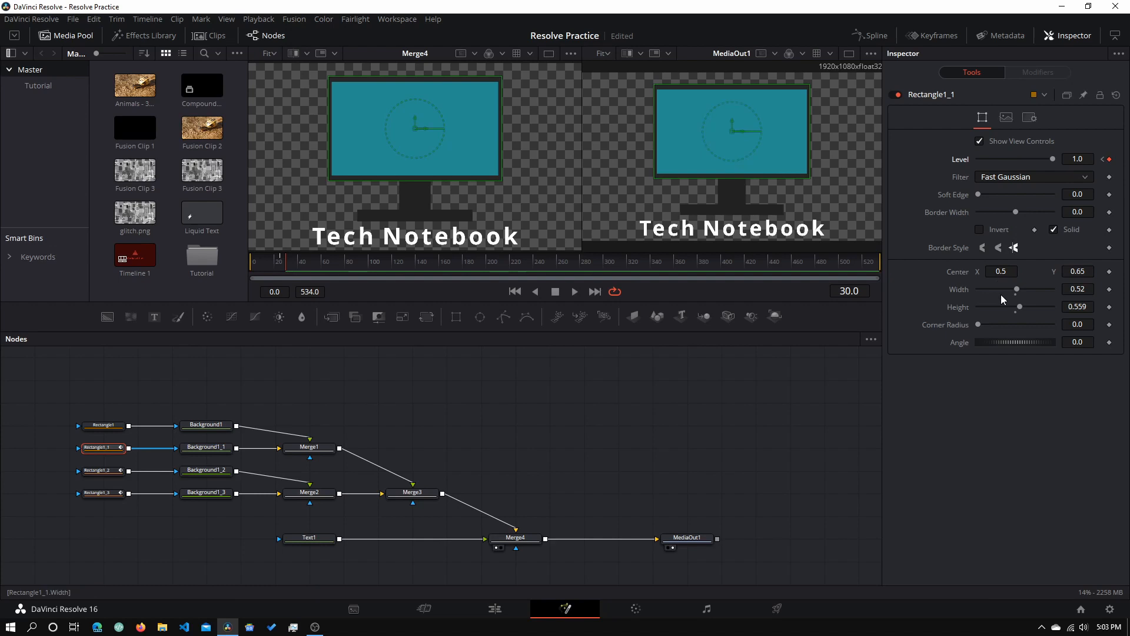
- Link Rectangle1's Width to its Height by expression, then raise Height to fill the frame
right_click(958, 292)
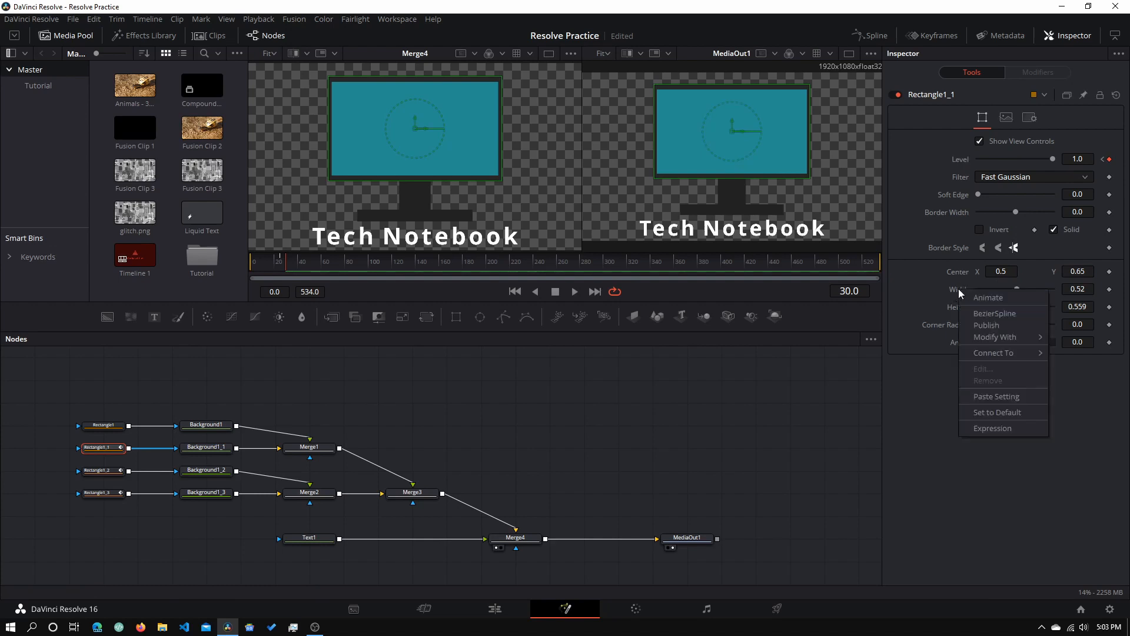
click(106, 405)
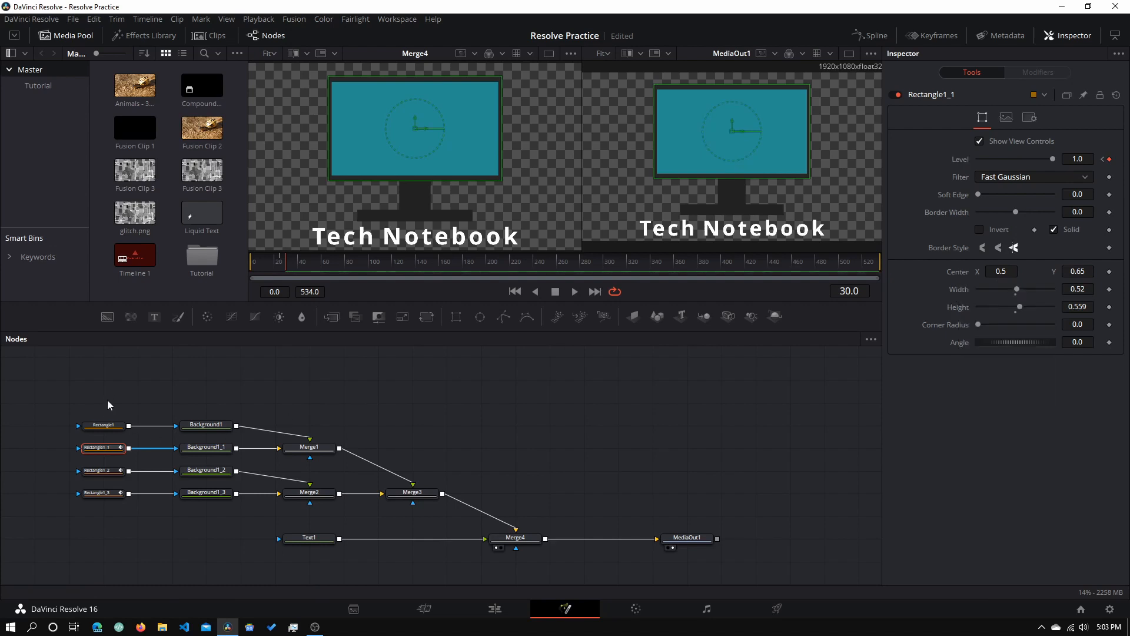
click(103, 425)
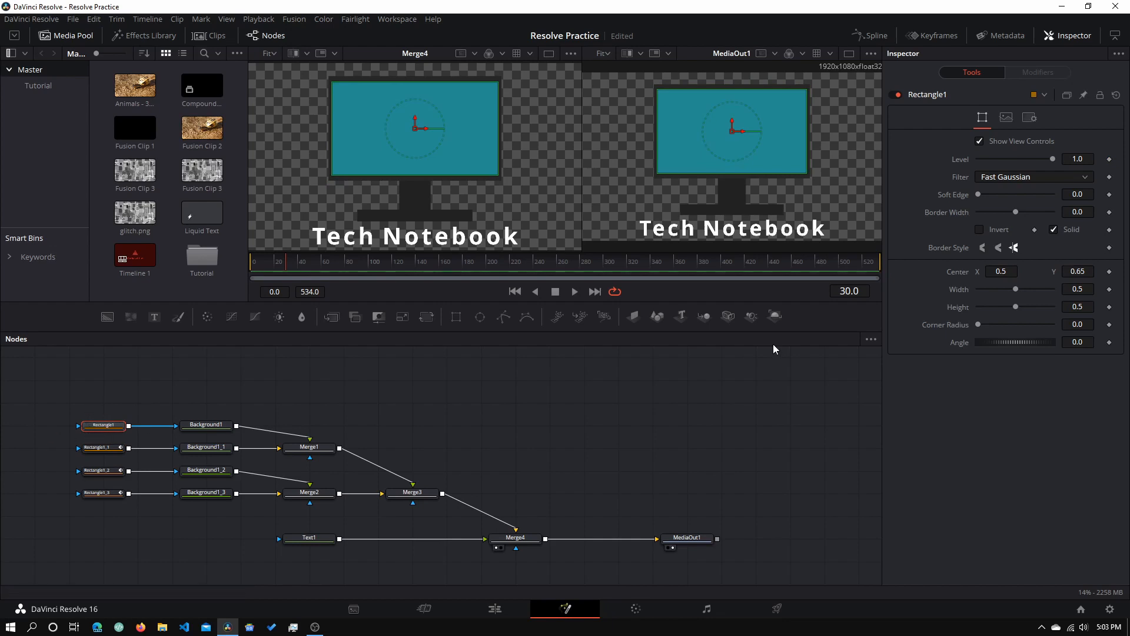
right_click(961, 297)
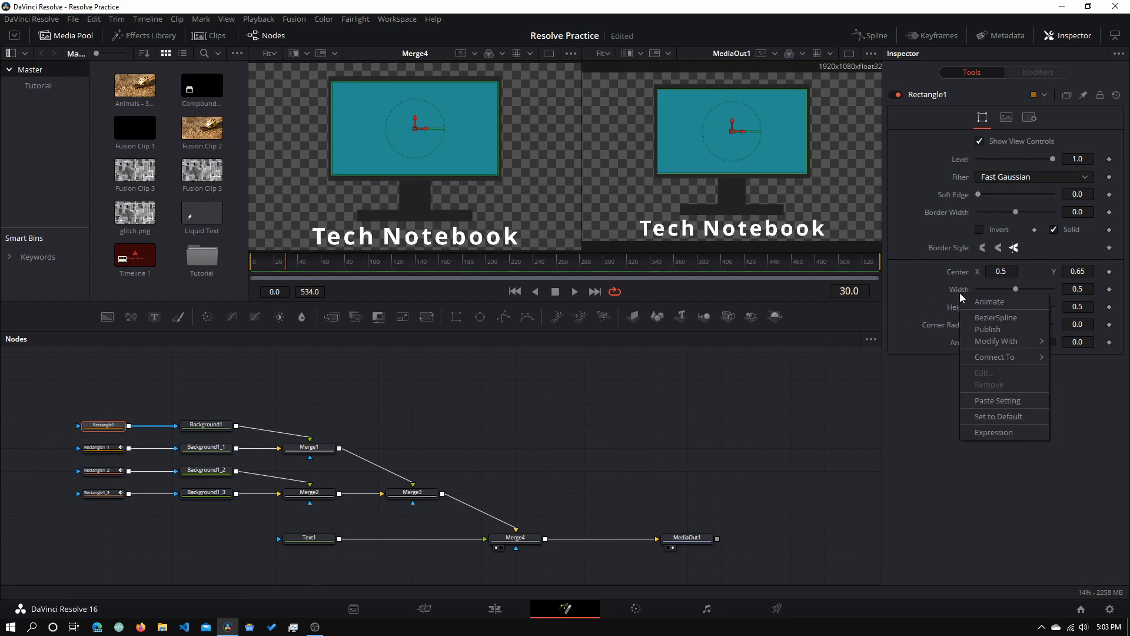
click(989, 433)
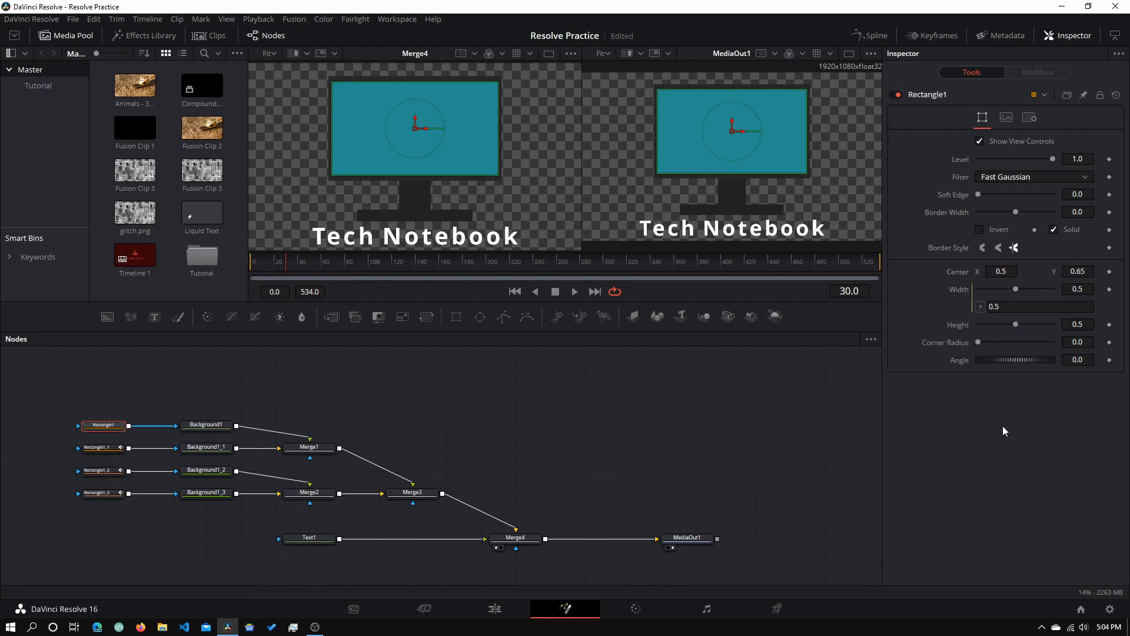
click(982, 305)
drag(982, 306, 959, 327)
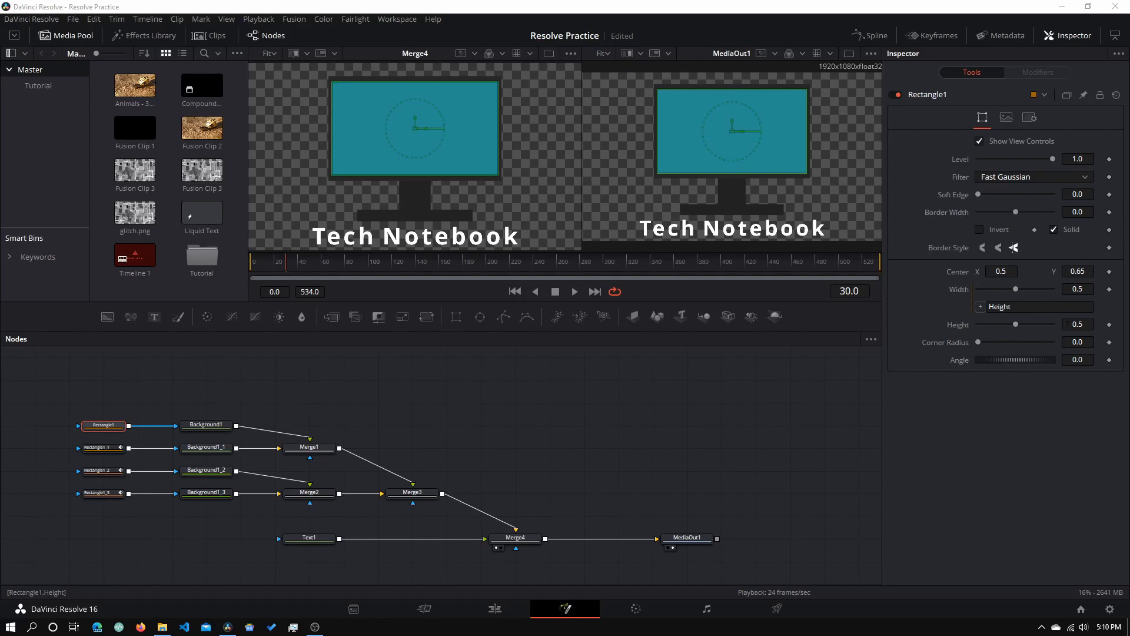
drag(1016, 324, 1015, 324)
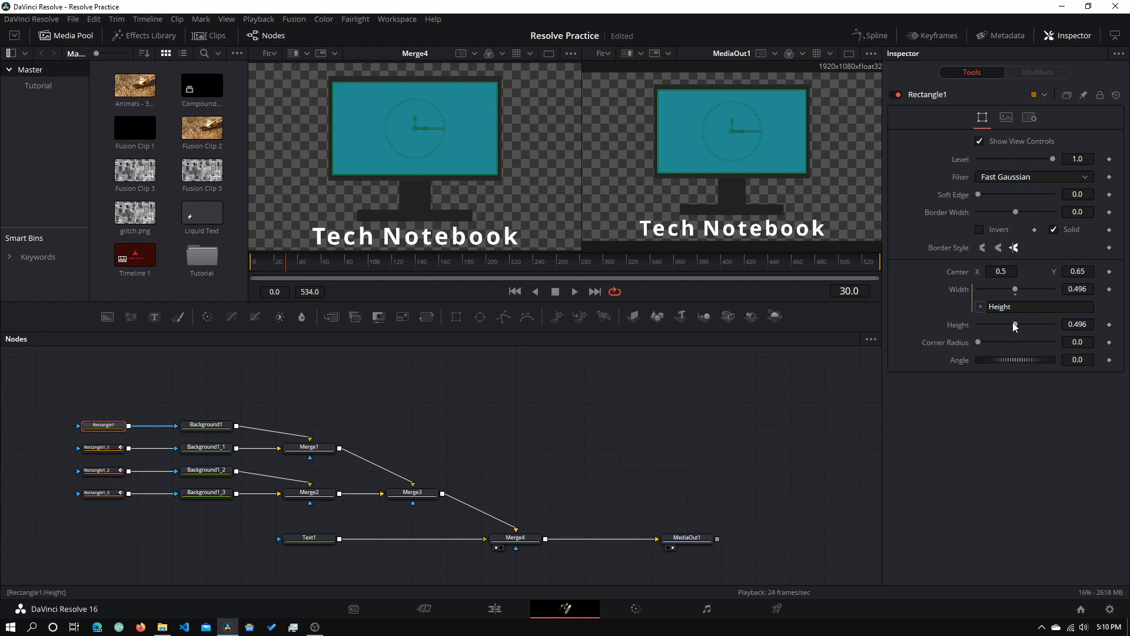
drag(1012, 322, 1053, 324)
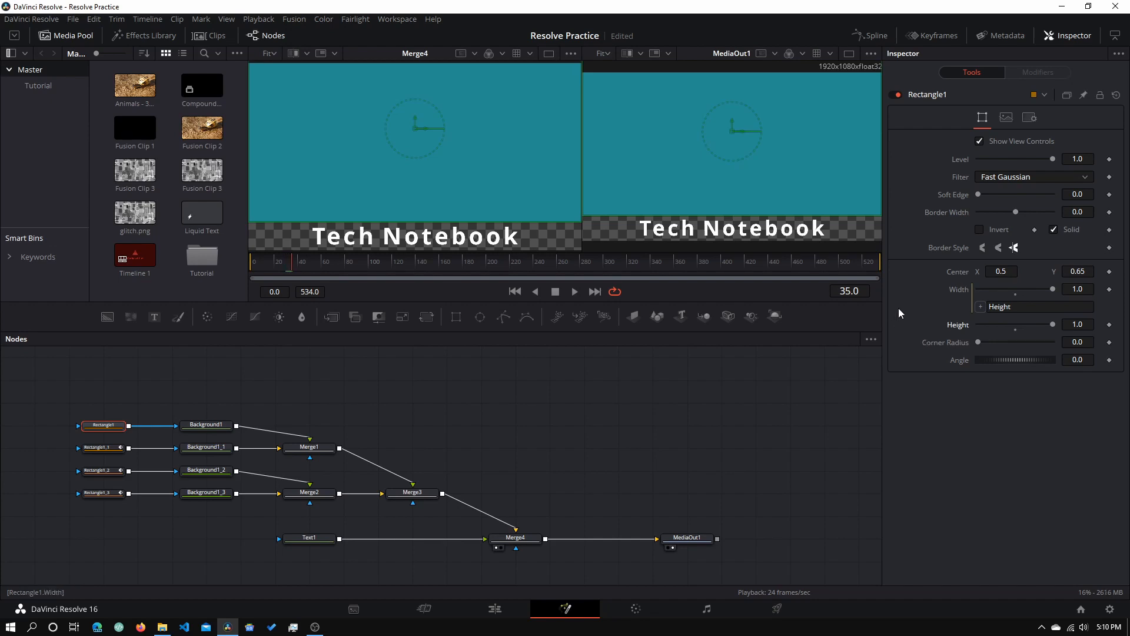
- At frame 35, keyframe Rectangle1 with Height 1.0 and Level 0
click(1110, 325)
drag(1052, 159, 977, 159)
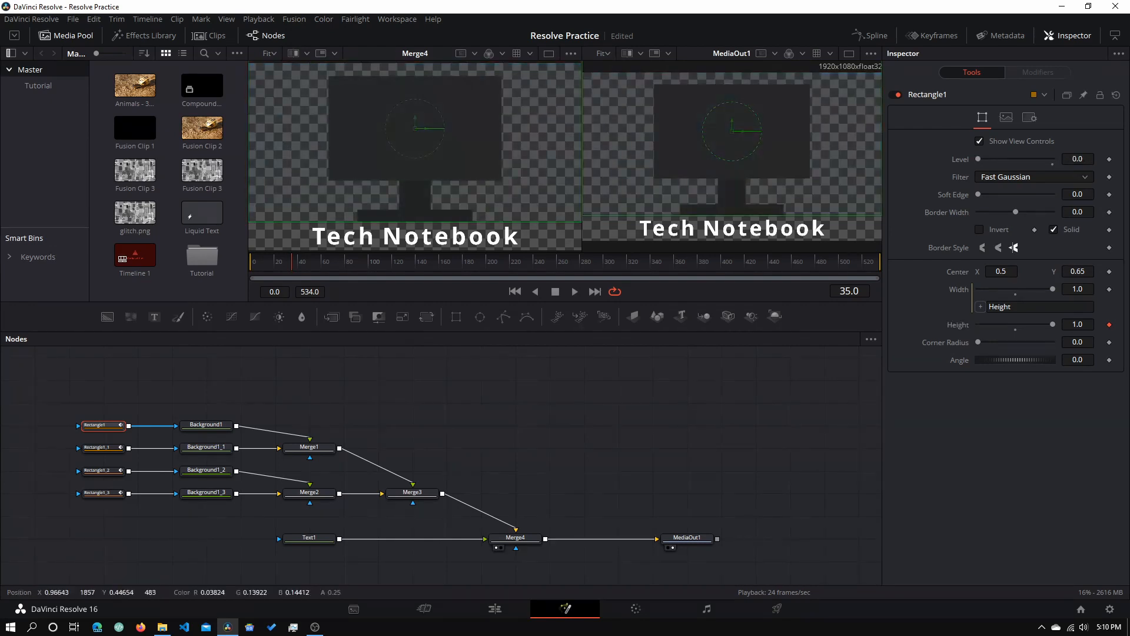
click(1110, 160)
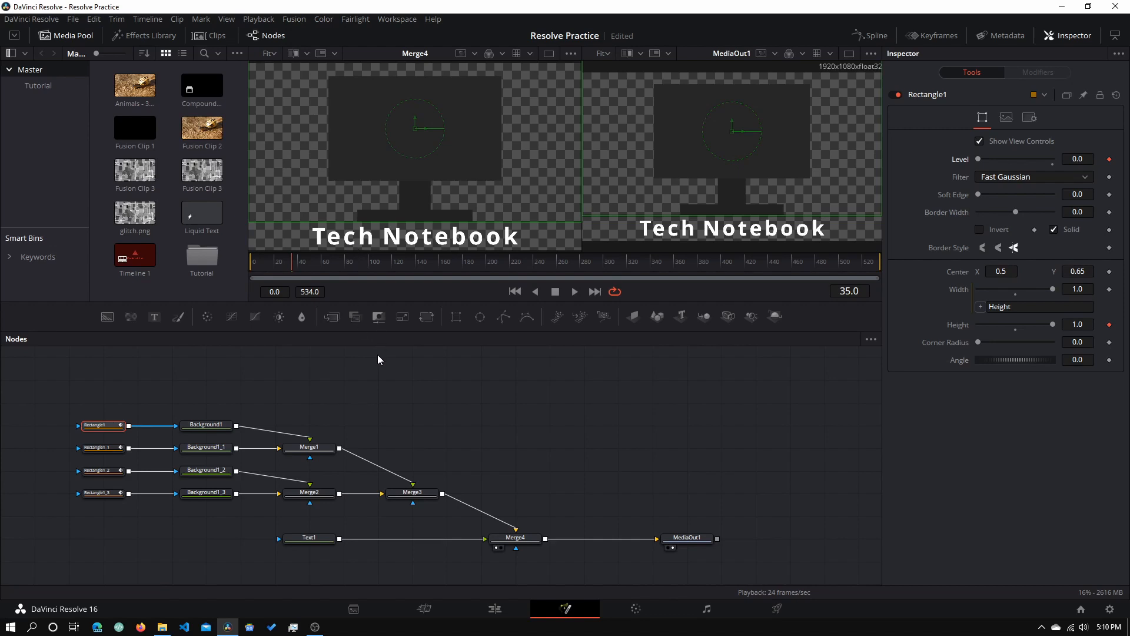
- At frame 42, set Rectangle1's Level to 1.0 and Height to 0.5
key(Right)
key(Right)
key(Right)
key(Right)
key(Right)
key(Right)
key(Right)
drag(978, 159, 1055, 158)
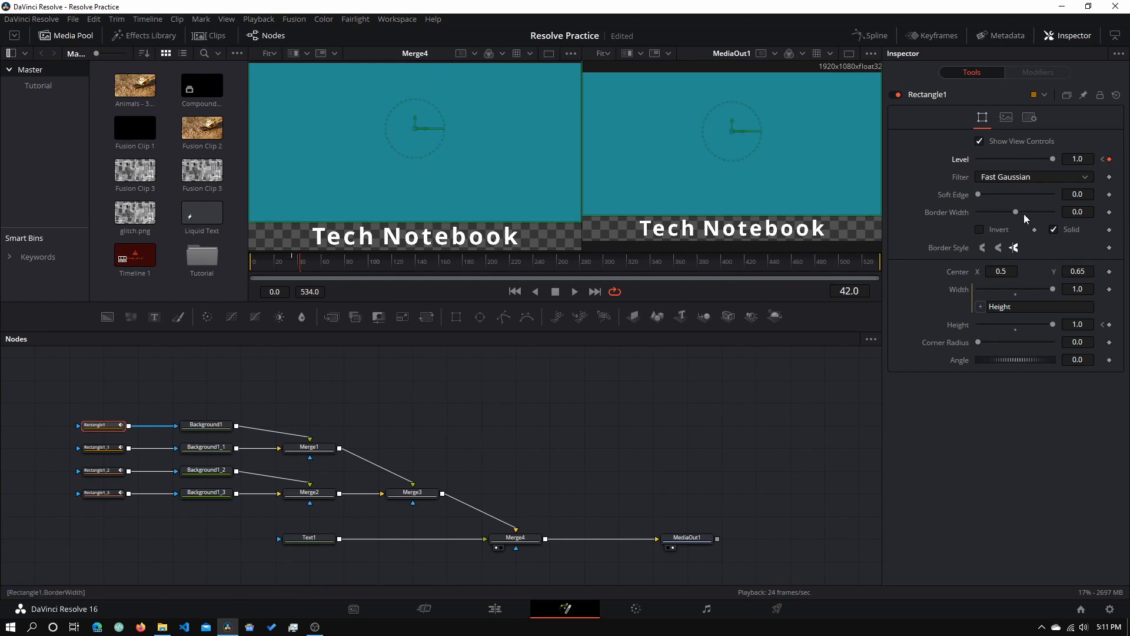
click(1082, 324)
key(BackSpace)
key(BackSpace)
key(BackSpace)
text(0.5)
key(Tab)
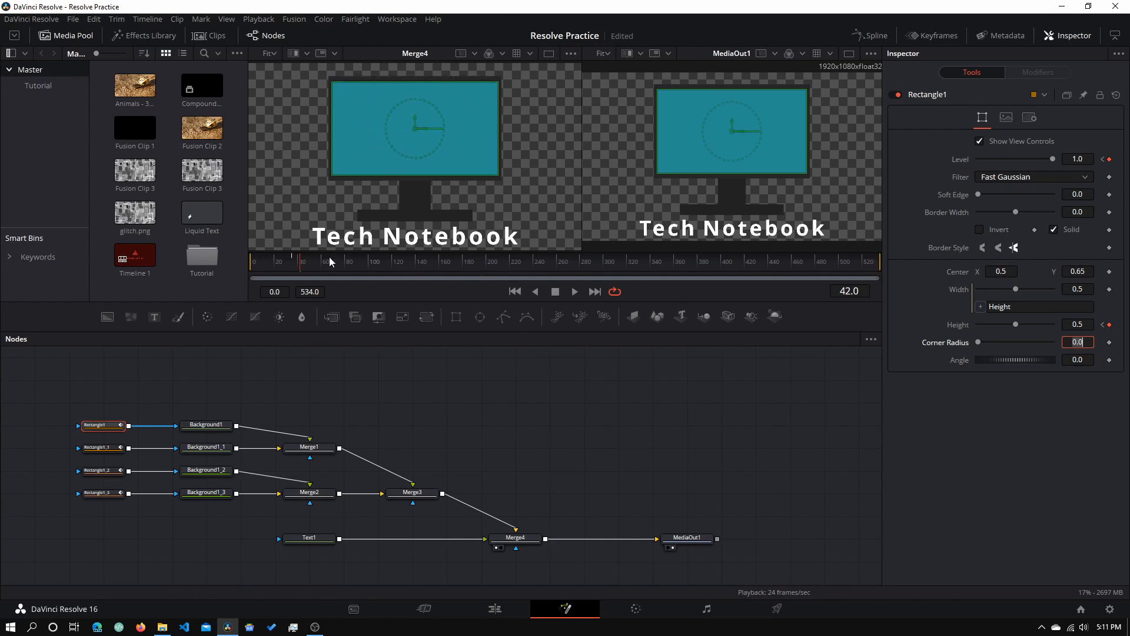
- Rewind and play back the teal screen fading in and shrinking
drag(301, 262, 234, 264)
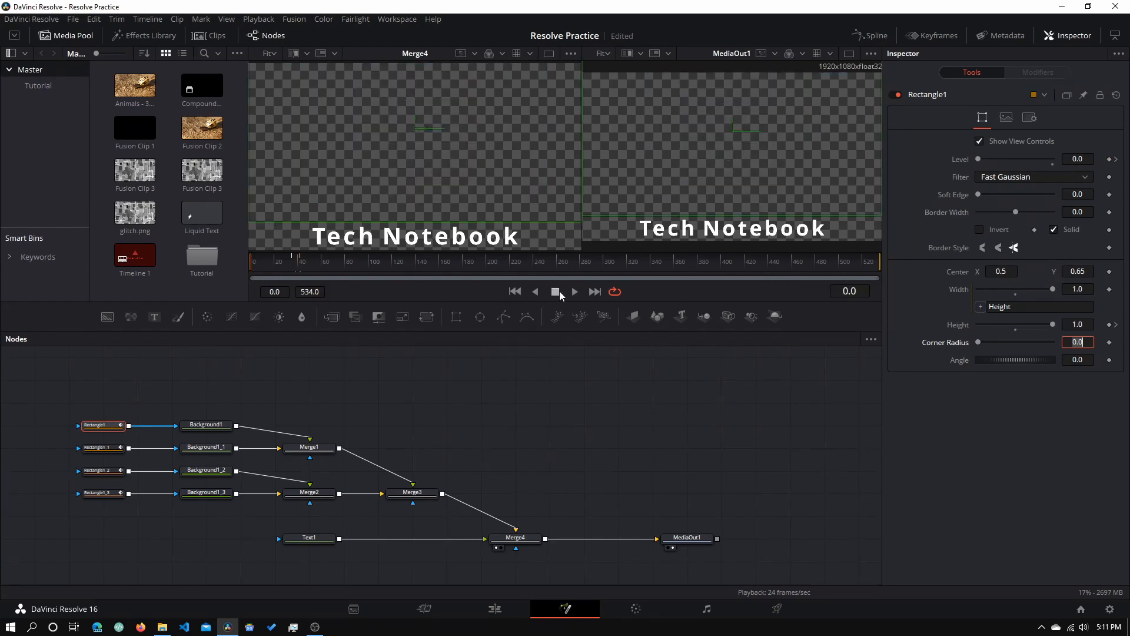
click(574, 291)
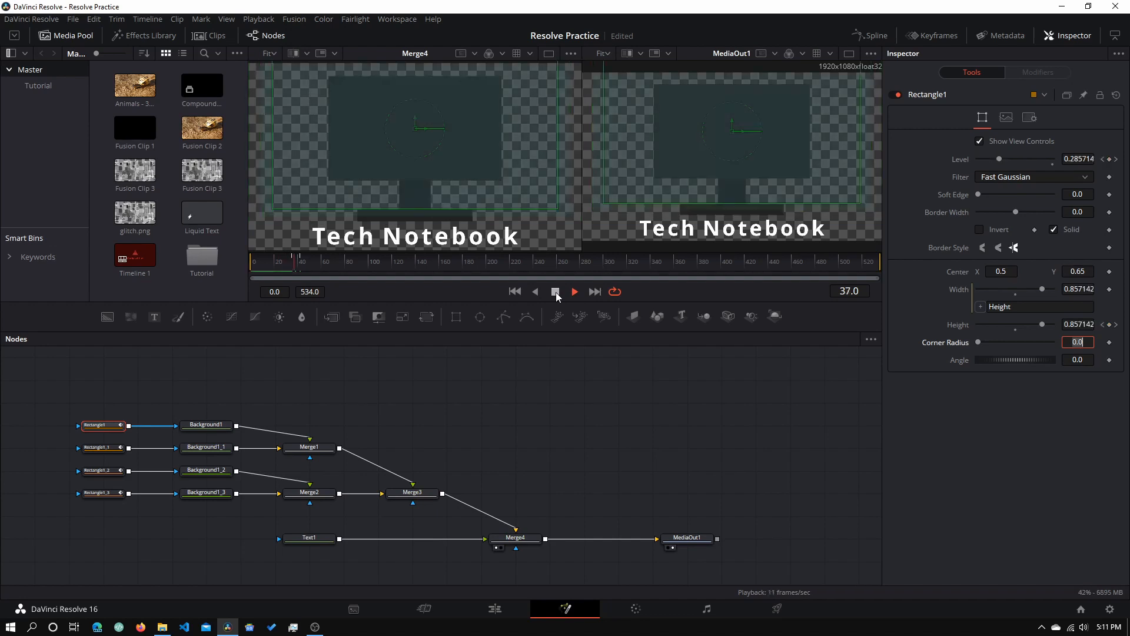
click(555, 291)
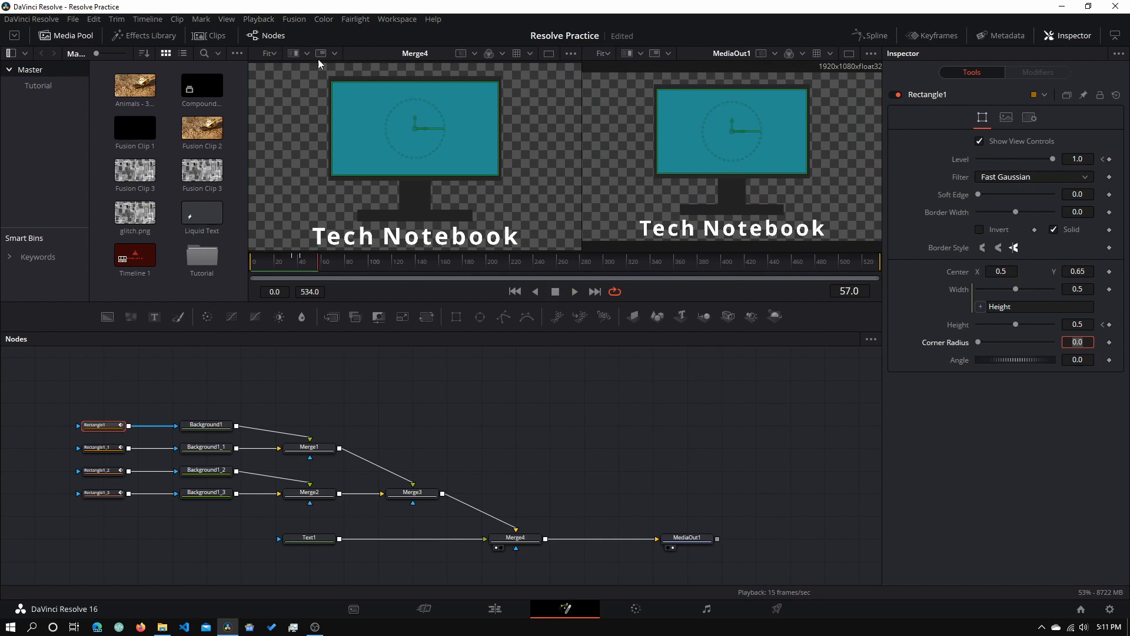
- Set the Playback Proxy Mode to Half Resolution
click(266, 22)
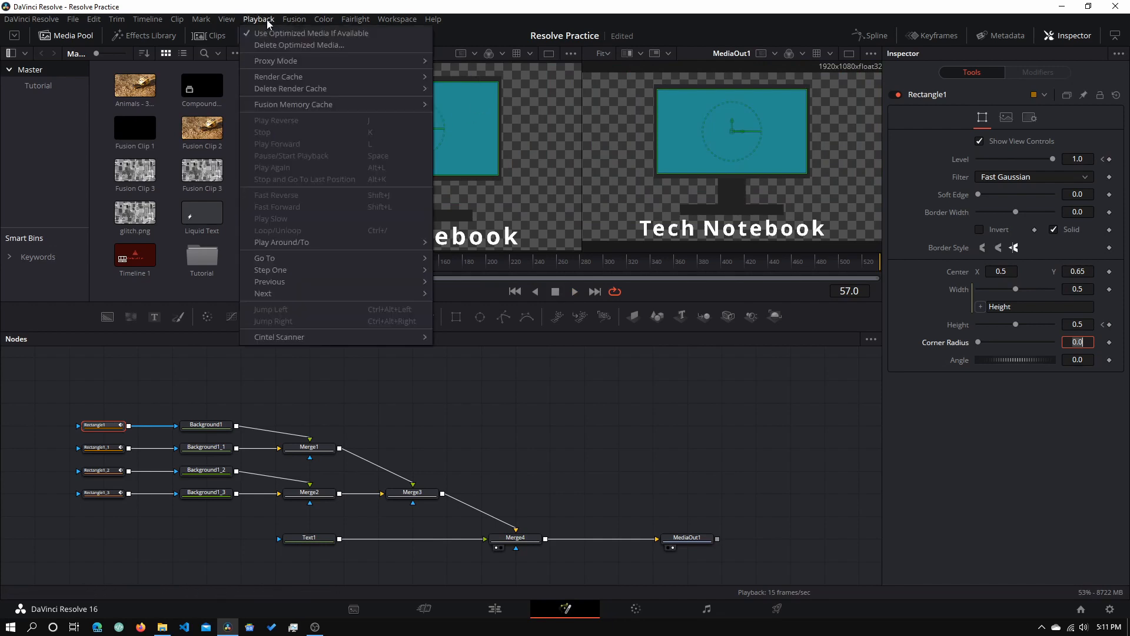
mouse_move(297, 65)
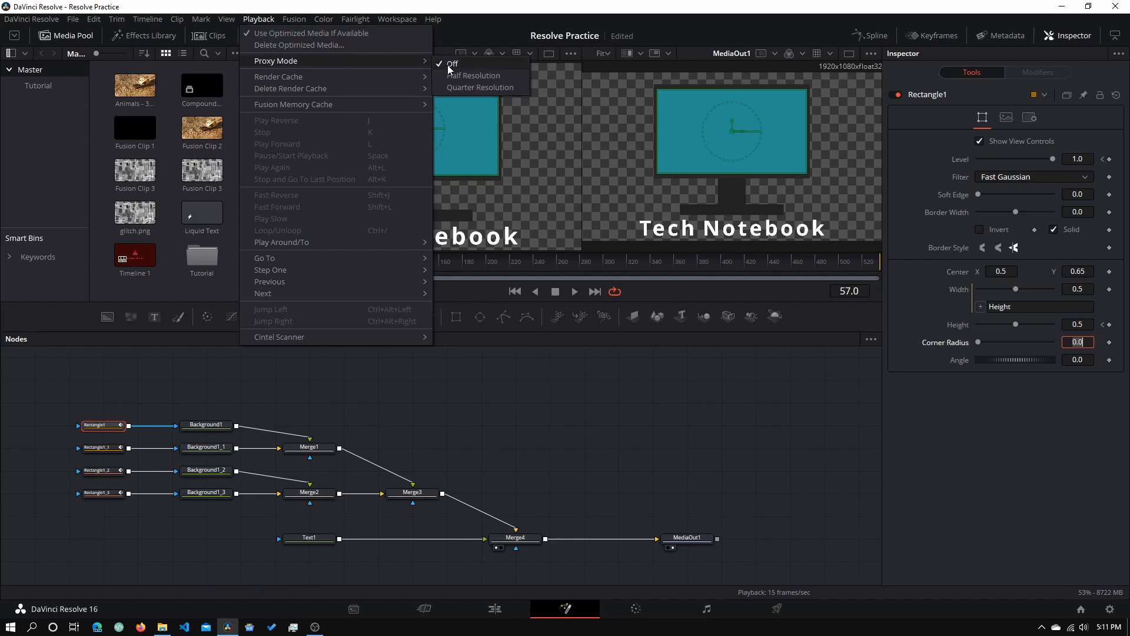
click(462, 75)
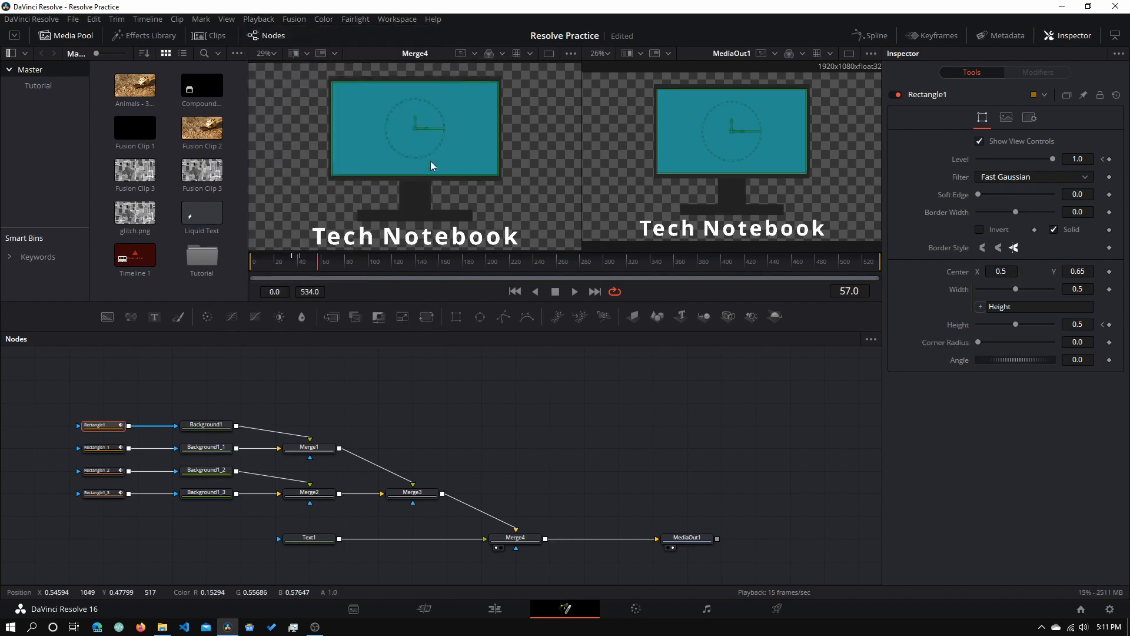
- Rewind to frame 0 and play the monitor animation, stopping at frame 62
drag(318, 262, 248, 261)
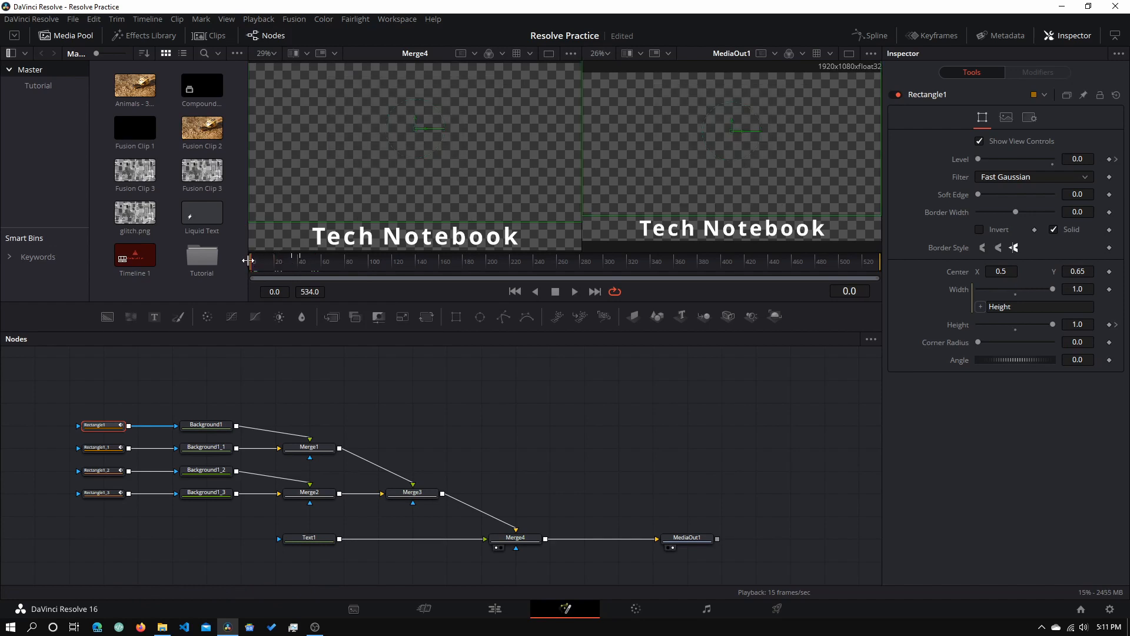
drag(248, 260, 246, 271)
click(577, 291)
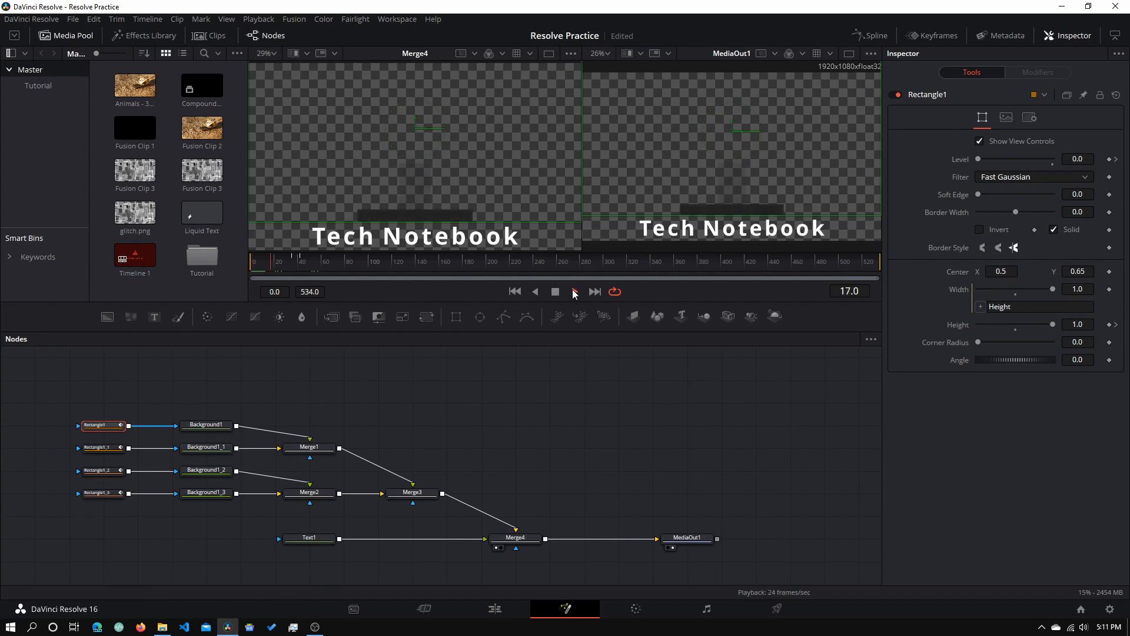
click(558, 291)
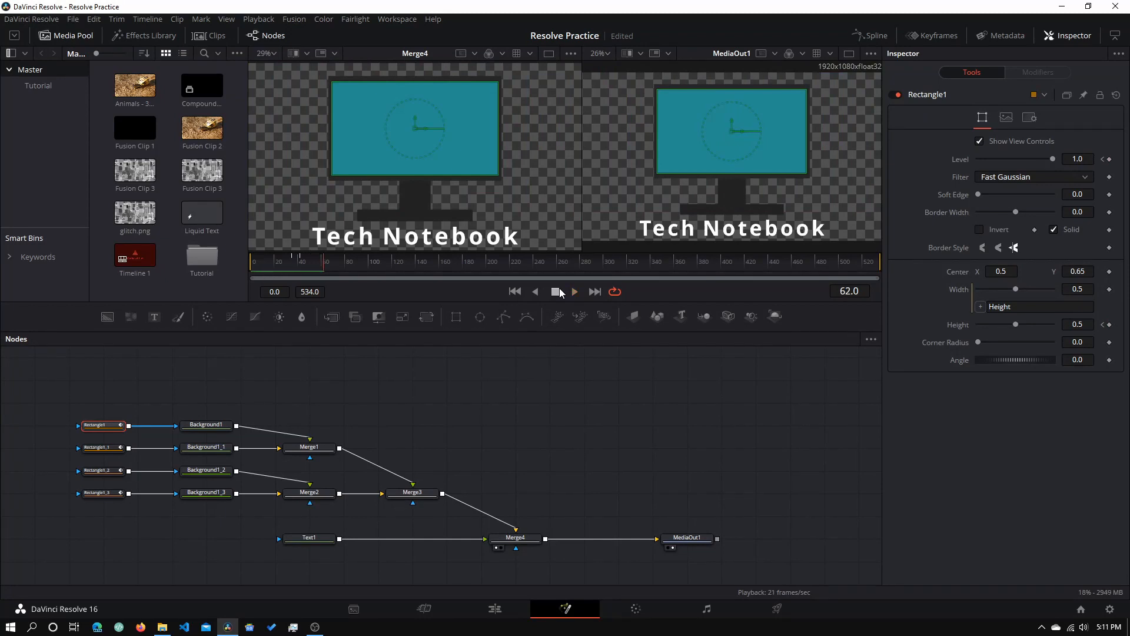
- Select Text1 and keyframe its Write On End at 0 around frame 55
click(323, 539)
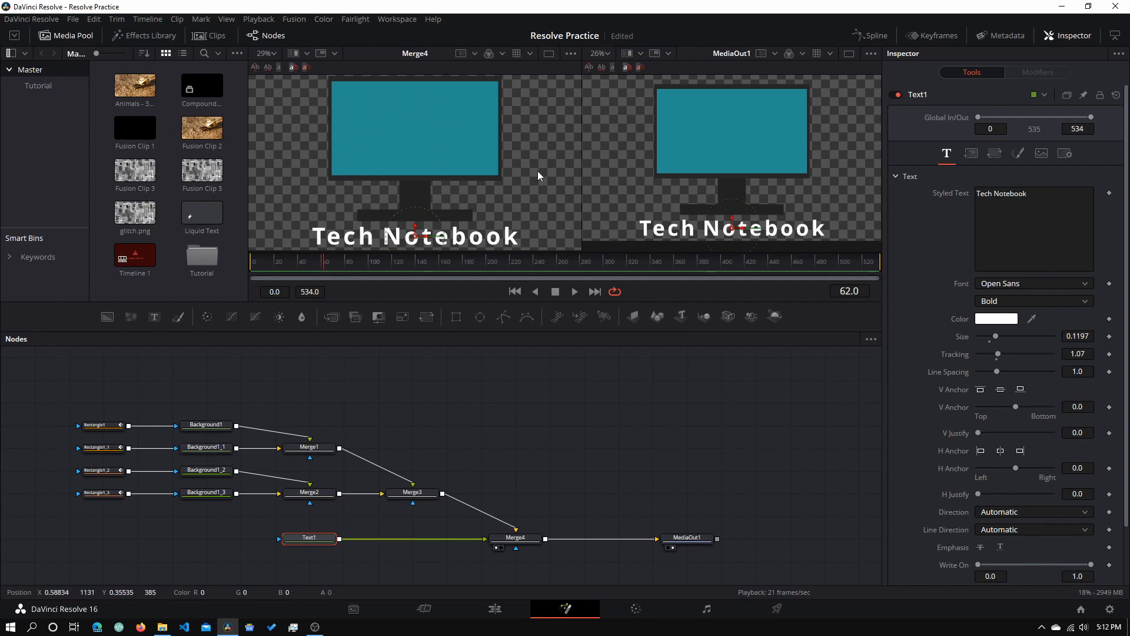
drag(315, 264, 309, 264)
key(Left)
key(Left)
key(Left)
key(Left)
key(Left)
key(Left)
key(Left)
key(Left)
key(Right)
key(Right)
key(Right)
key(Right)
key(Right)
key(Right)
key(Right)
key(Right)
key(Right)
key(Right)
scroll(932, 560, down, 2)
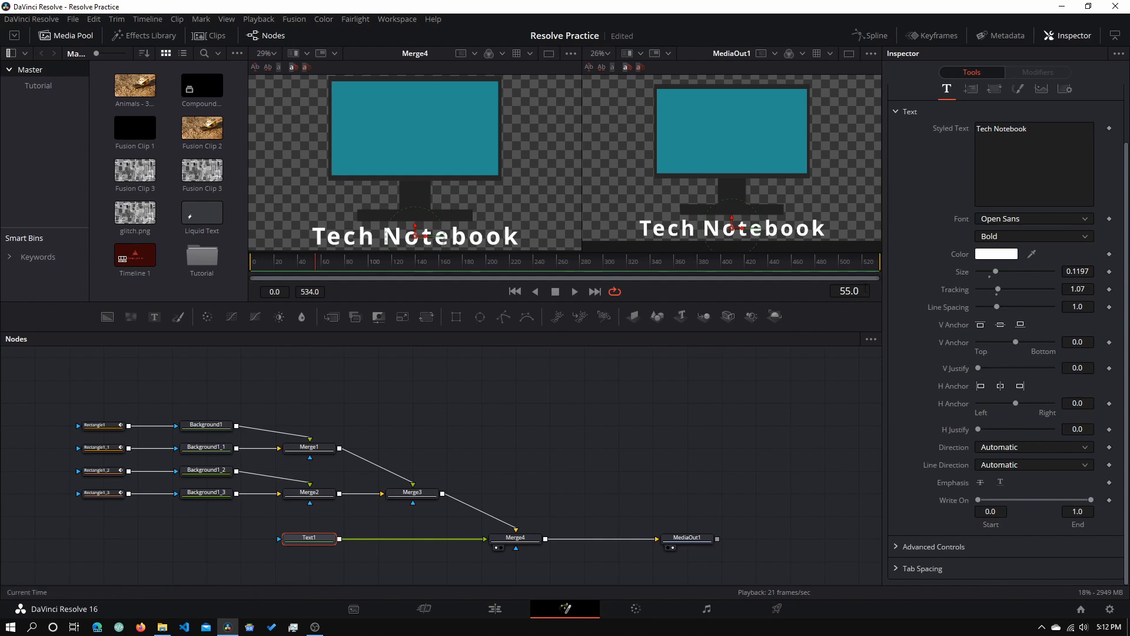
click(1109, 500)
drag(1092, 505, 1086, 505)
drag(1063, 499, 984, 499)
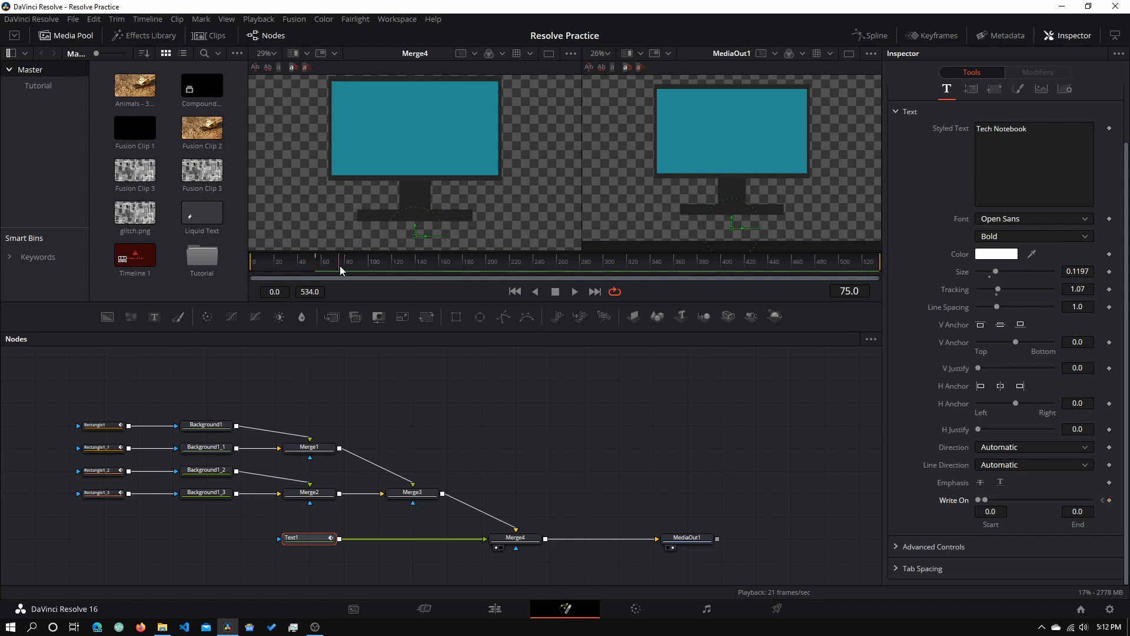
- Set Write On End to 1.0 at frame 80, then rewind and play the write-on
drag(344, 266, 347, 266)
drag(987, 499, 1089, 499)
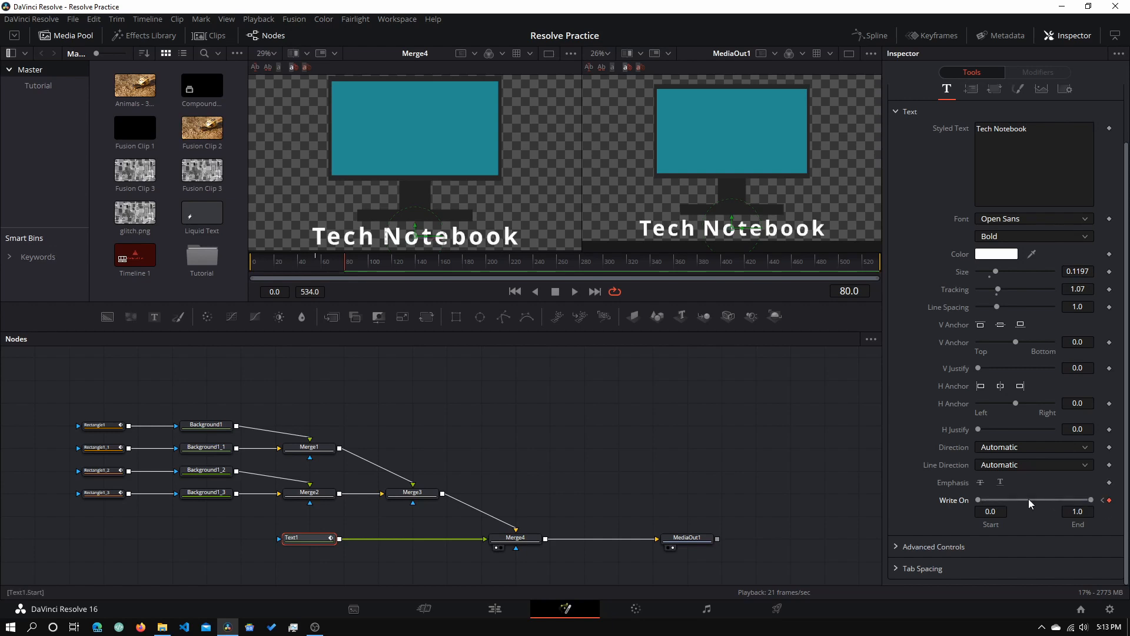
drag(344, 261, 178, 261)
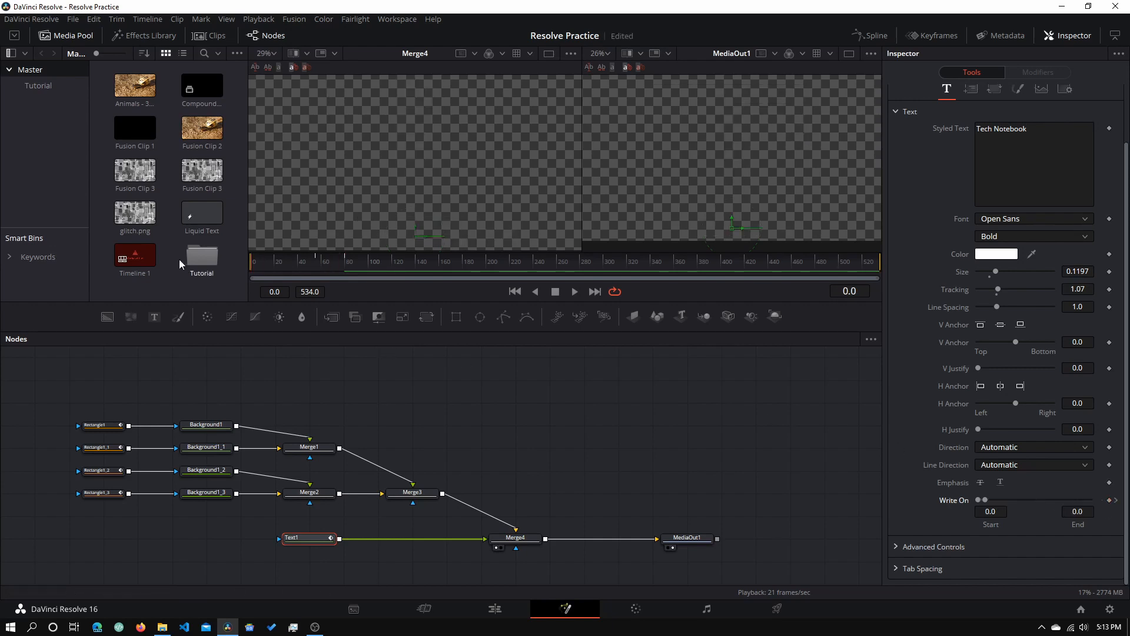
click(575, 292)
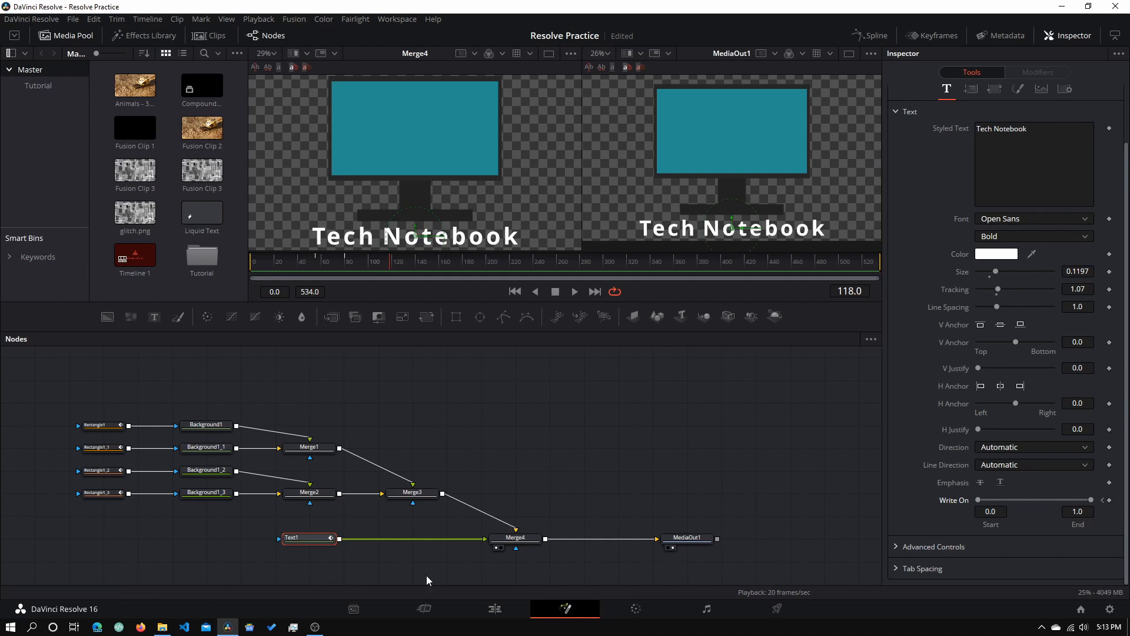
- Save the project and lift the Fusion Composition clip from V1 onto a new Video 2 track
click(502, 613)
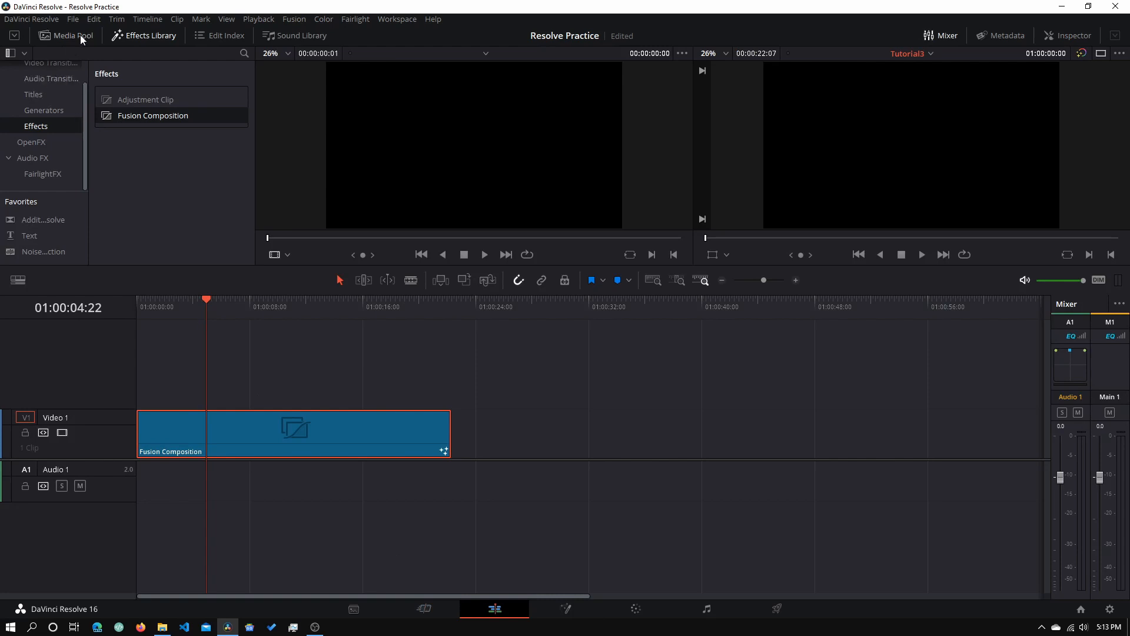
click(82, 20)
click(105, 89)
drag(284, 436, 288, 394)
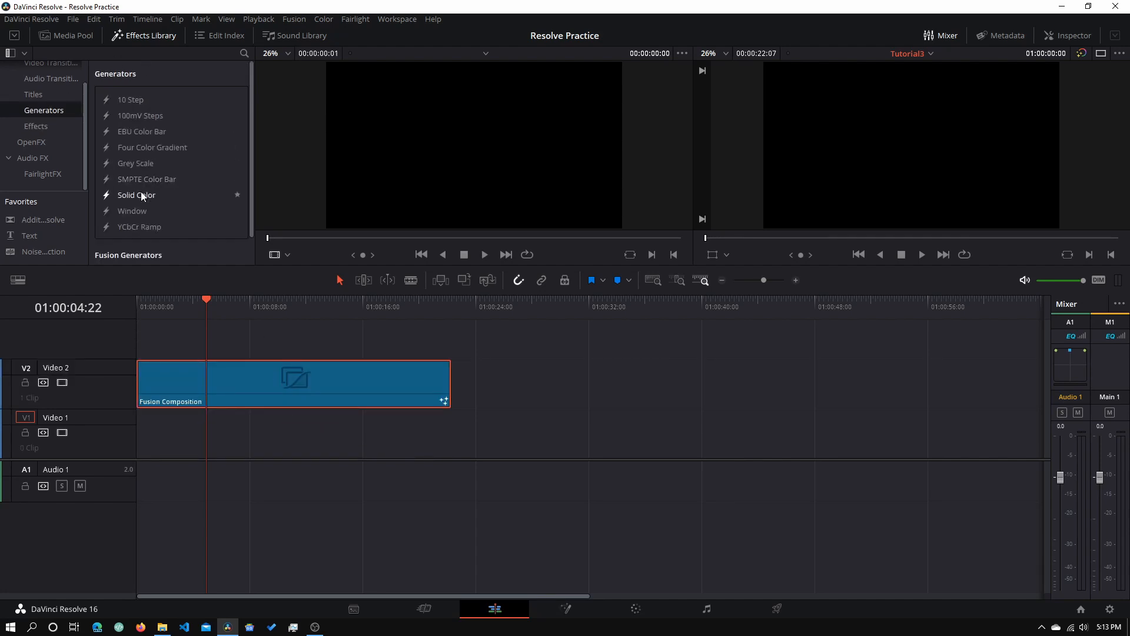
drag(140, 193, 284, 437)
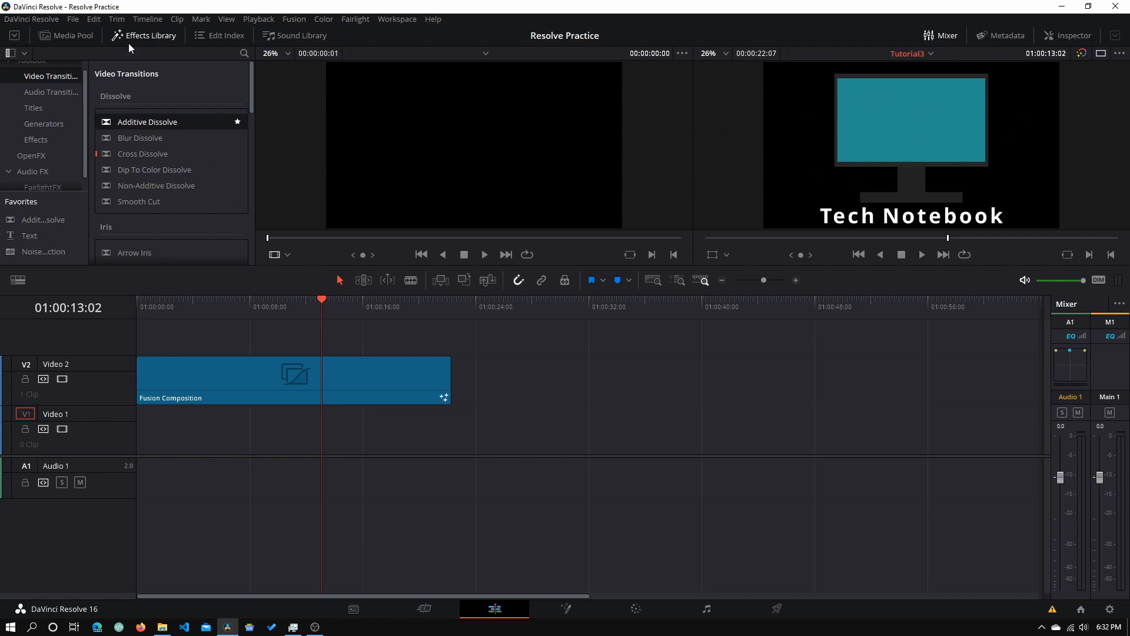
- Add a Solid Color generator clip to Video 1 beneath the monitor graphic
click(49, 123)
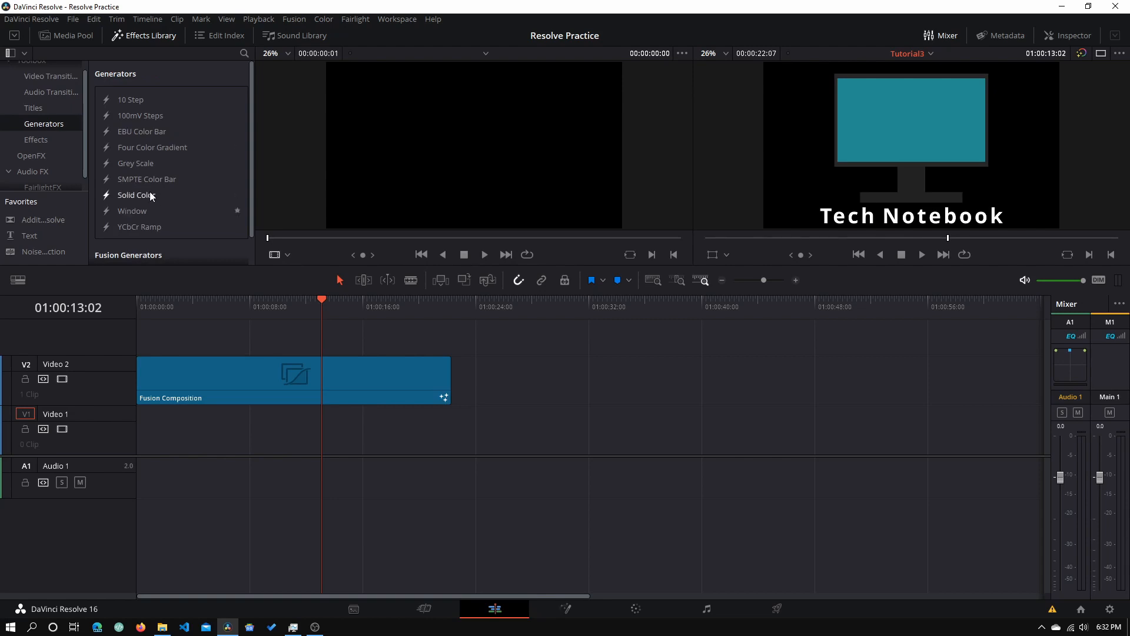
drag(152, 196, 454, 432)
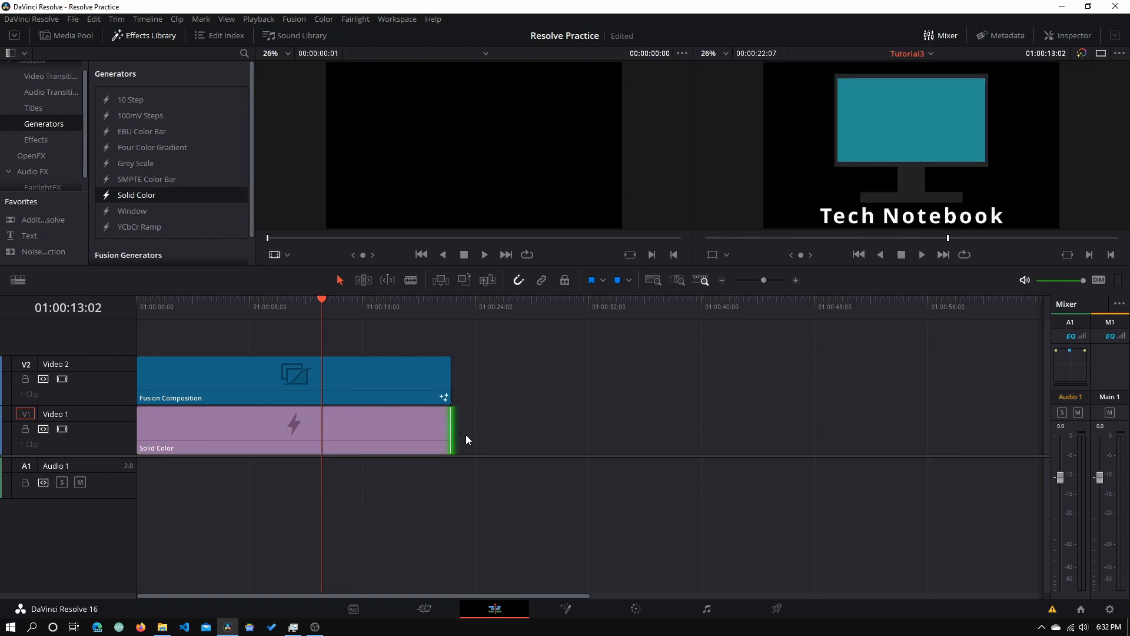
click(229, 448)
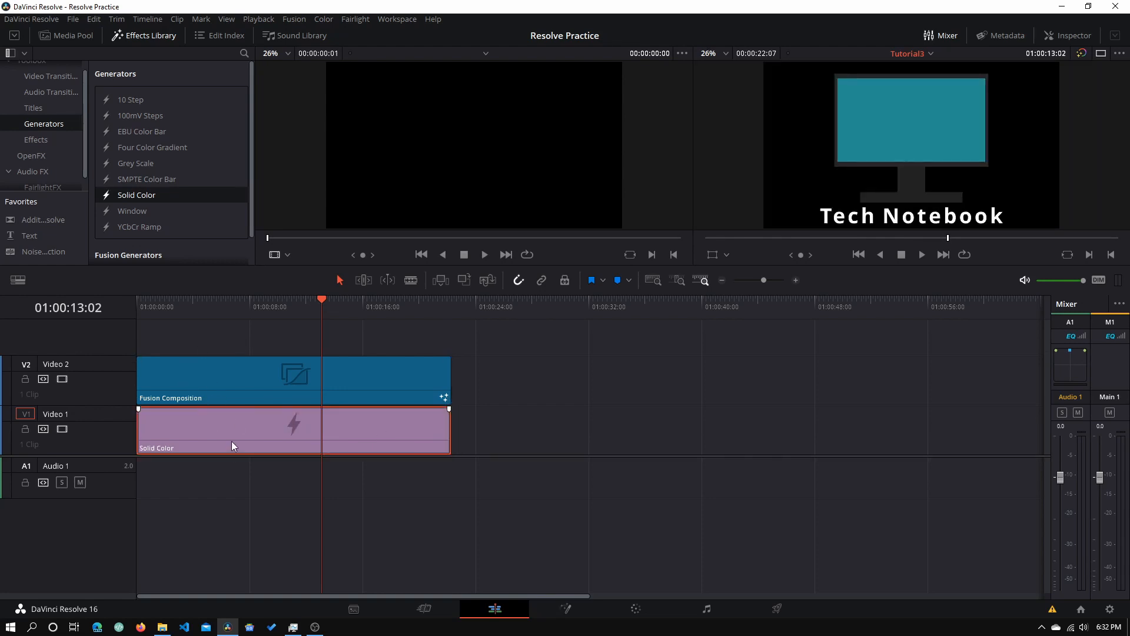
- Set the Solid Color background's colour to bright purple #cf54ff in the Inspector
click(1065, 35)
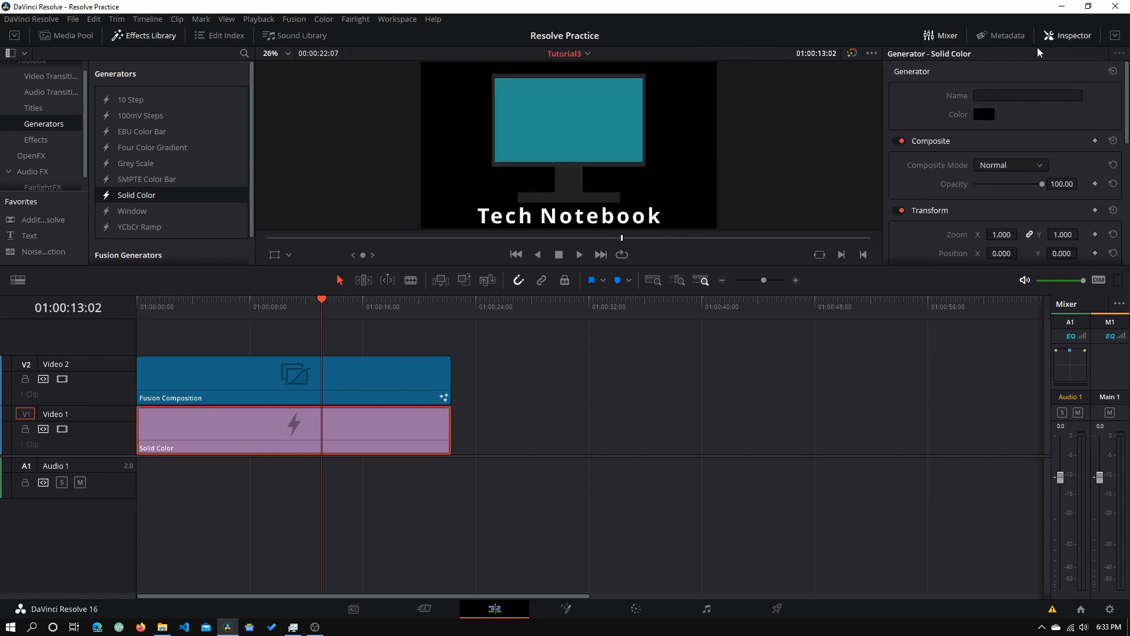
click(984, 113)
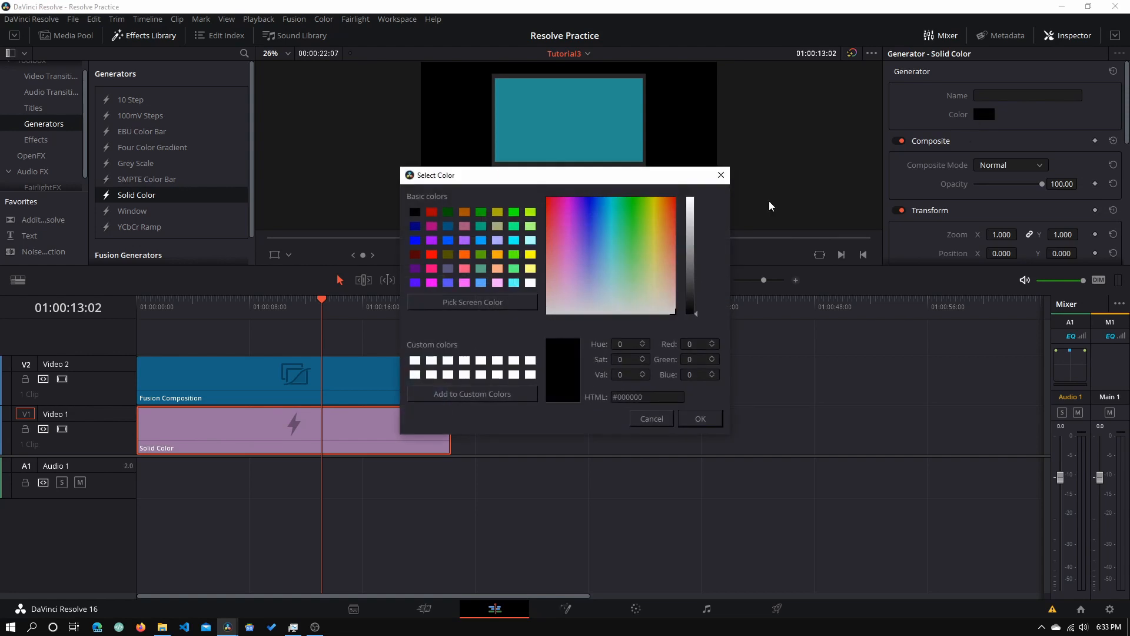
click(460, 238)
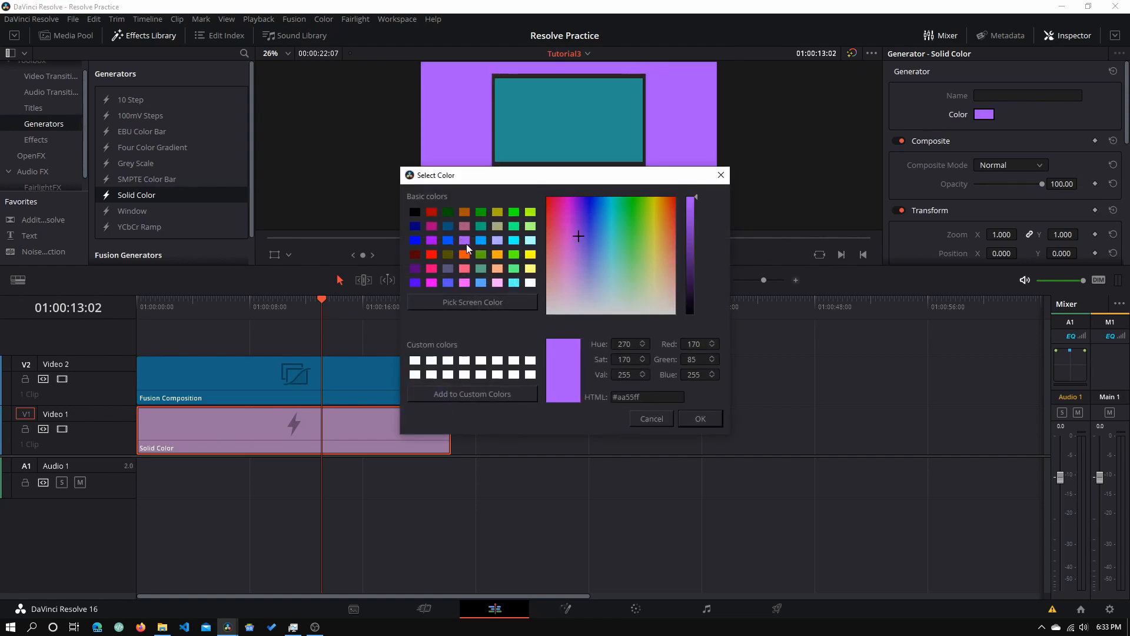
drag(588, 239, 574, 275)
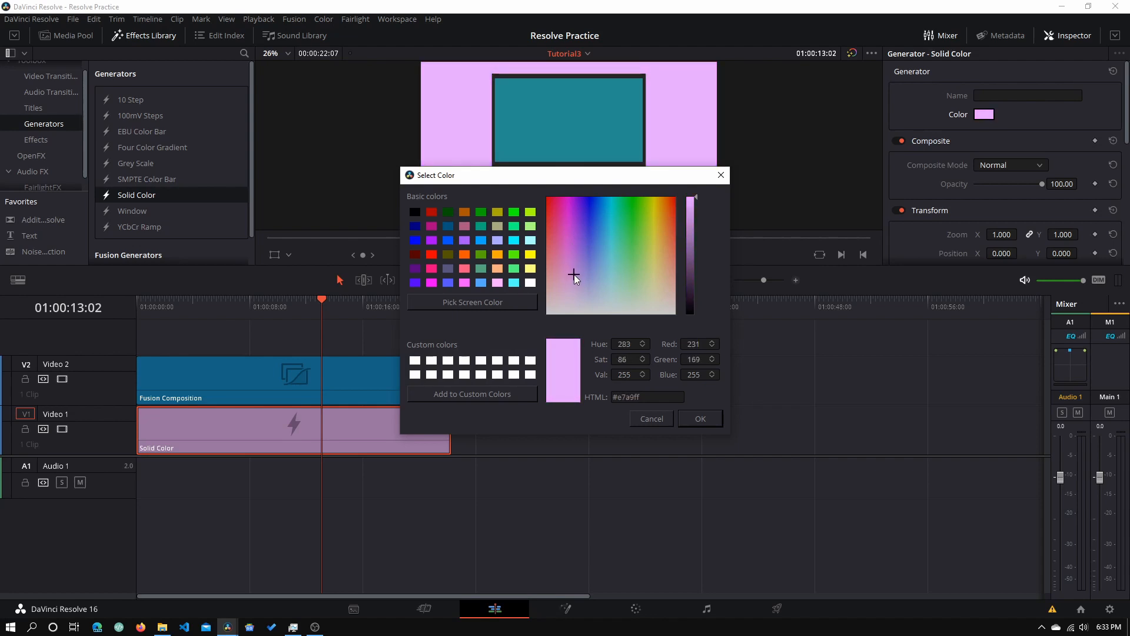
drag(693, 174, 791, 302)
drag(671, 402, 670, 363)
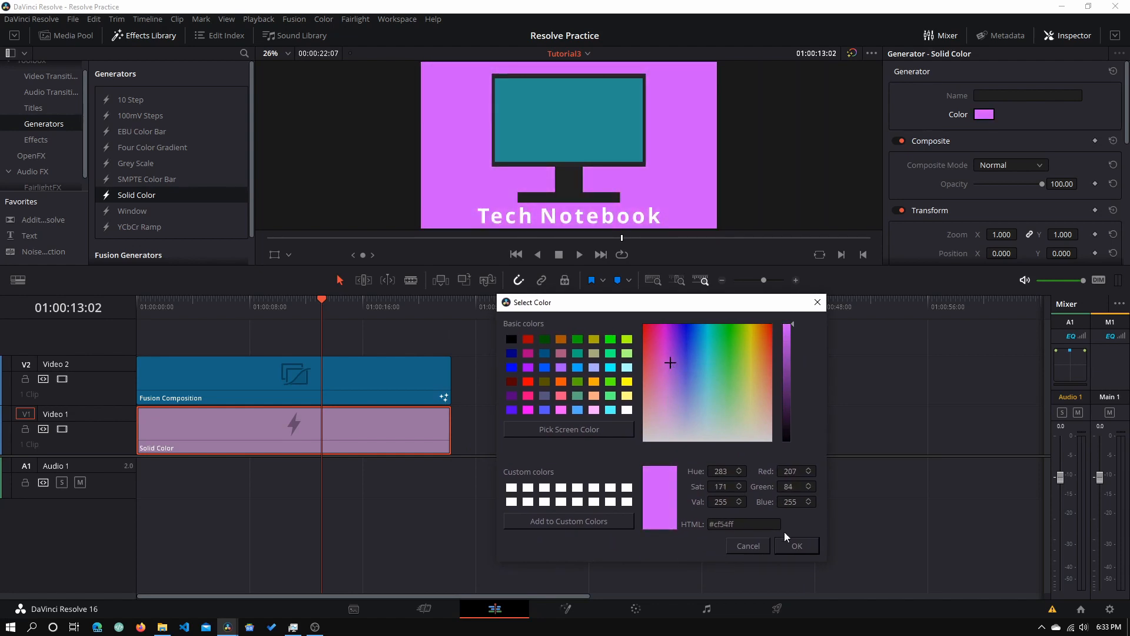
click(789, 549)
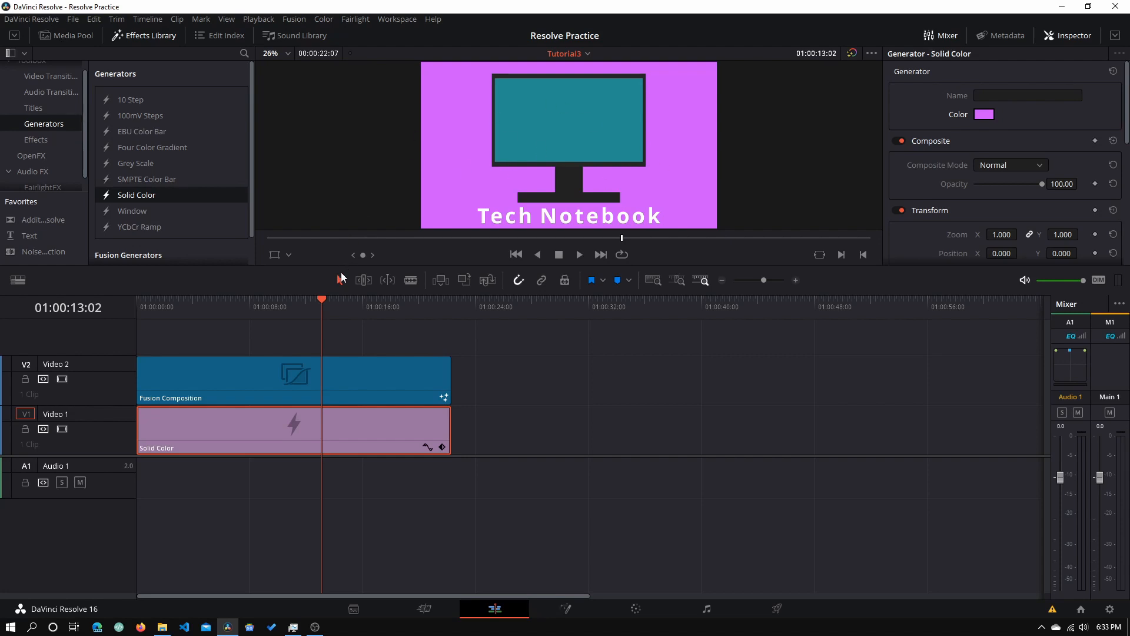
- Place the logo_transparent clip from the Media Pool onto Video 3
drag(324, 302, 270, 306)
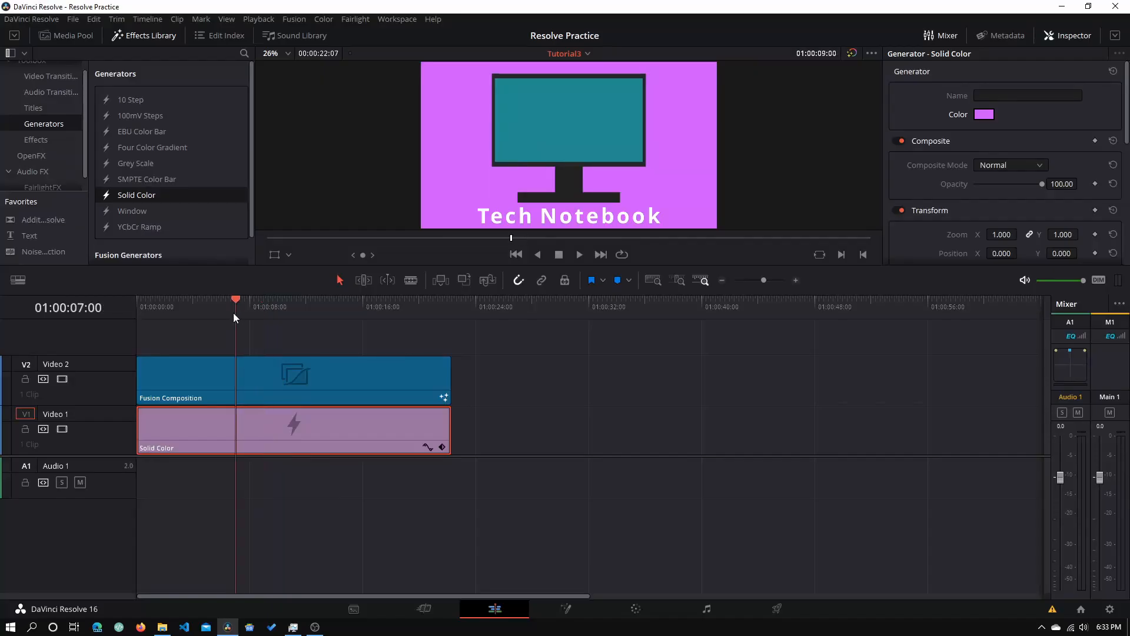
mouse_move(233, 313)
mouse_down()
mouse_move(172, 313)
mouse_move(213, 316)
mouse_up()
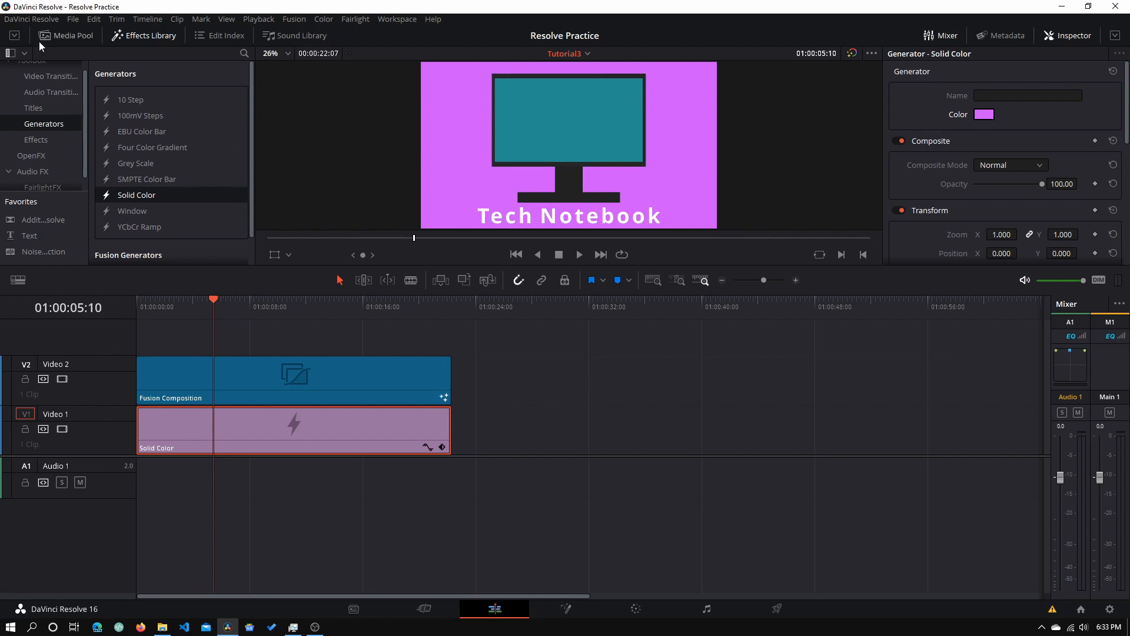
click(59, 38)
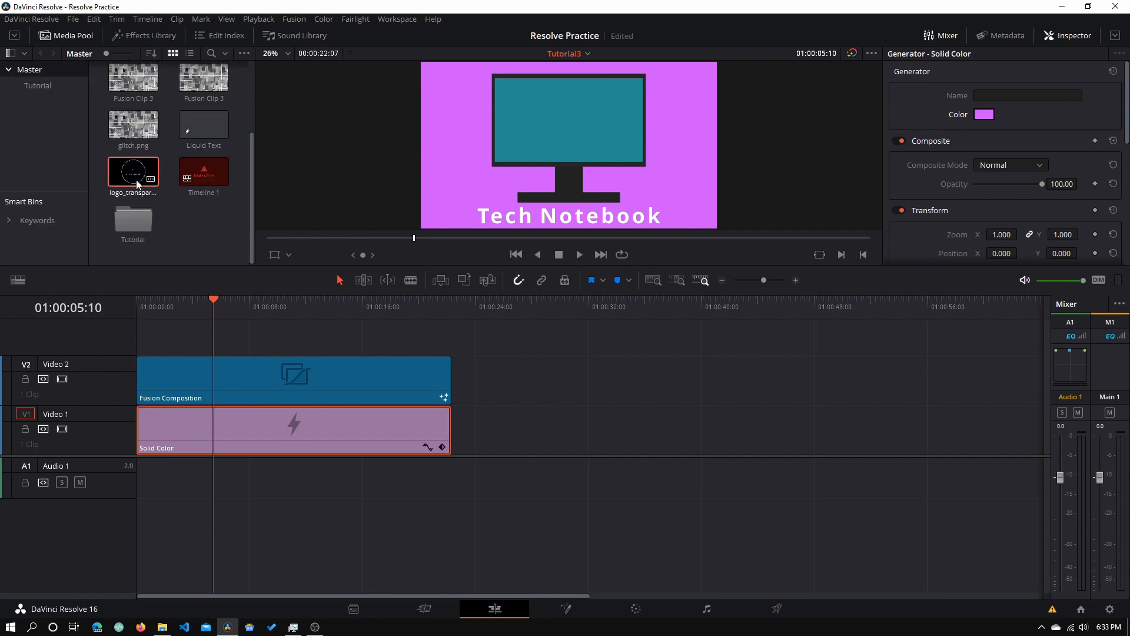
drag(139, 177, 192, 295)
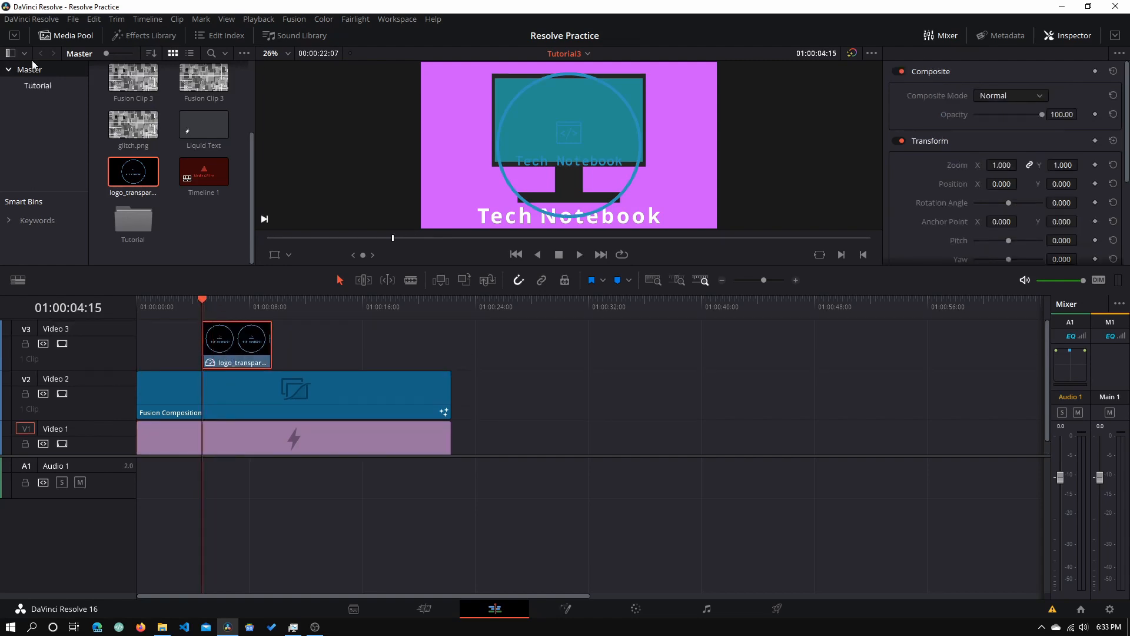
- Apply an Additive Dissolve transition to the start of the logo clip
click(135, 36)
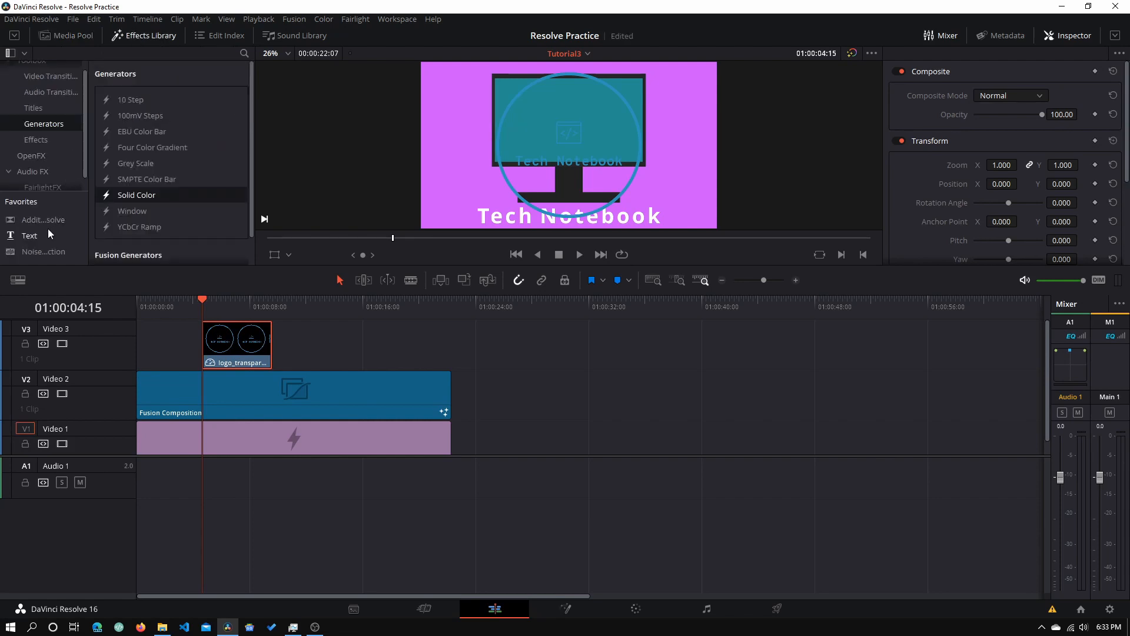
click(55, 77)
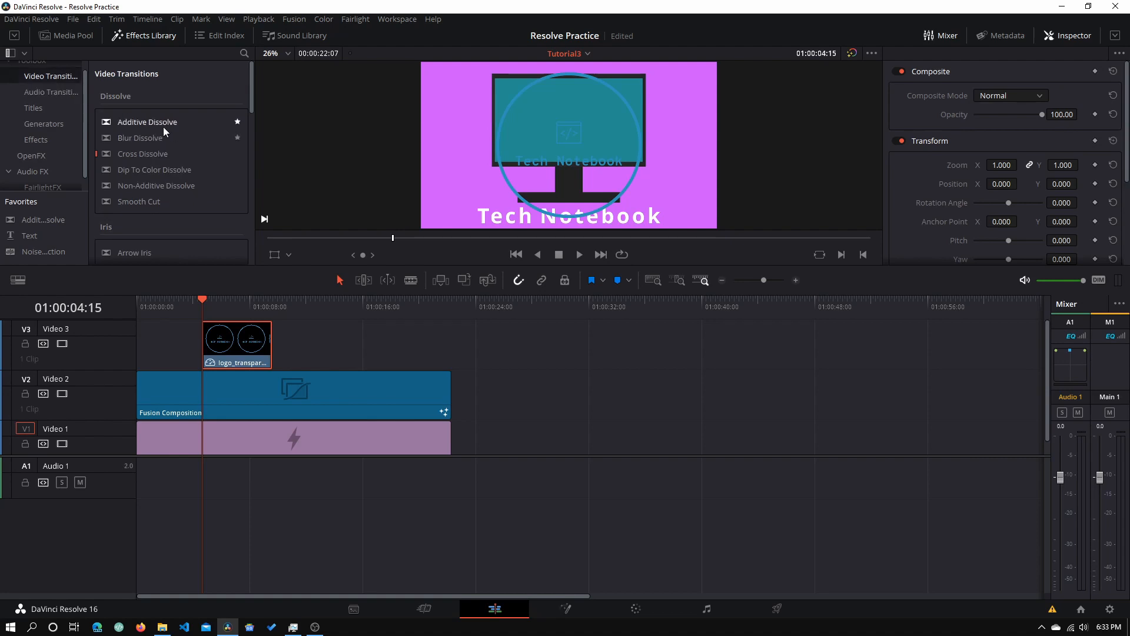
drag(164, 126, 195, 296)
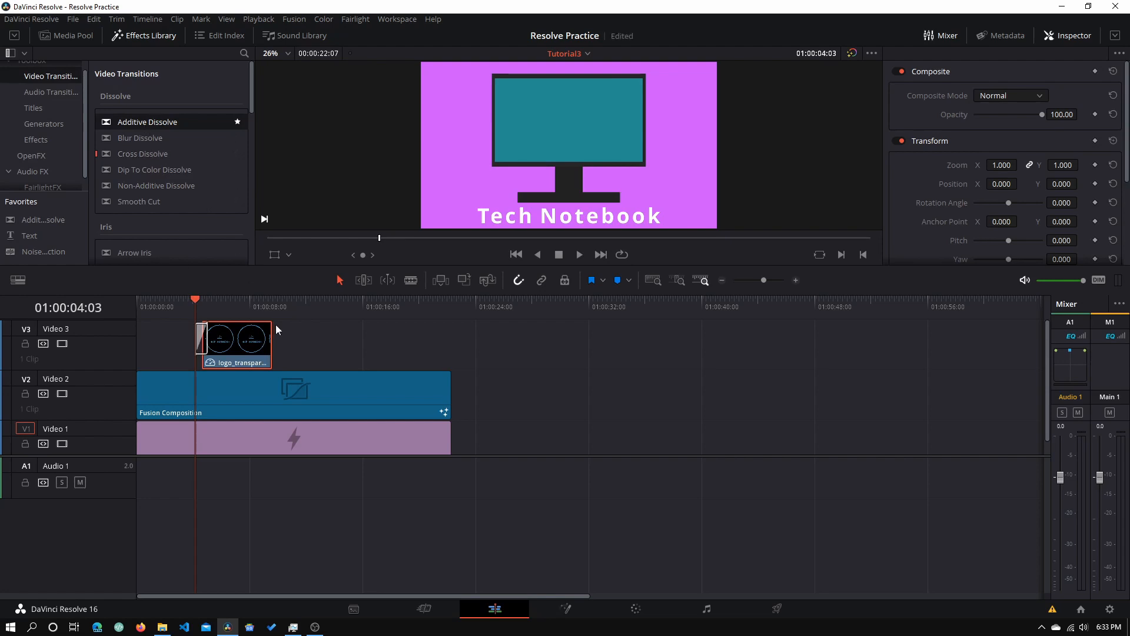
- Extend the logo clip to match the others and add Additive Dissolves to all three clip ends
drag(268, 338, 450, 339)
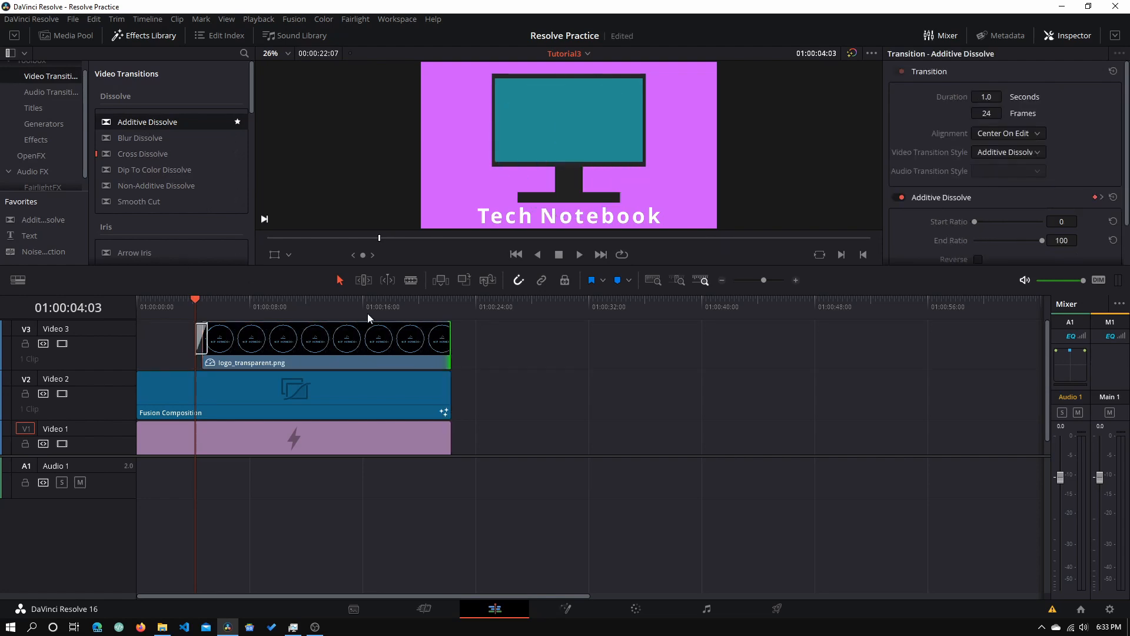
drag(135, 125, 450, 338)
drag(179, 119, 450, 389)
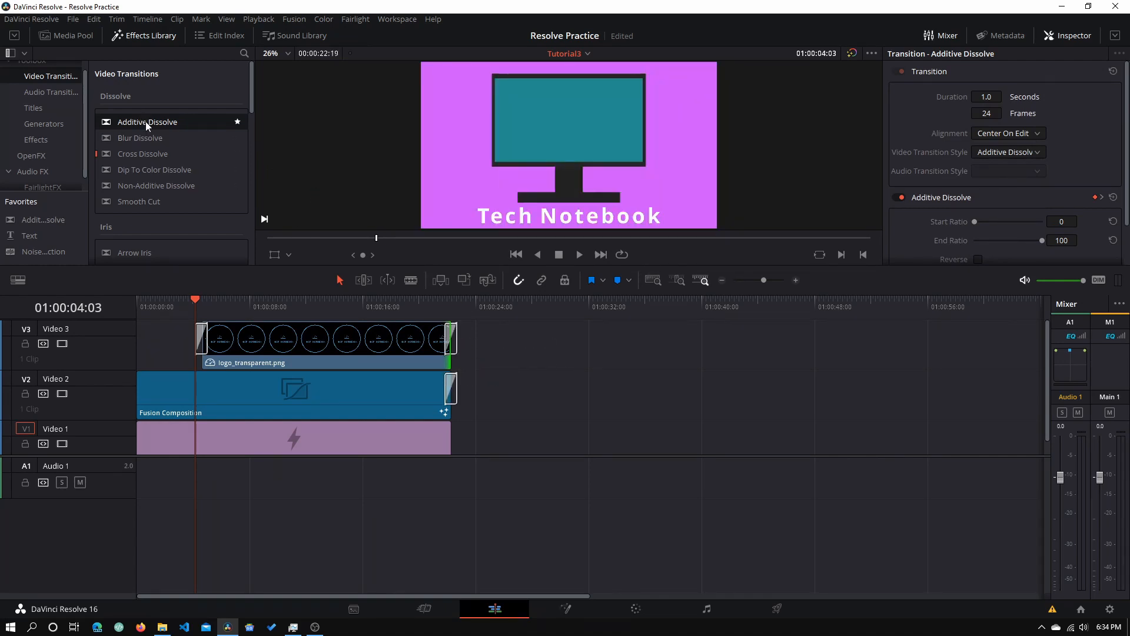
drag(146, 121, 447, 437)
- Scale the logo to zoom 0.520 and raise it to Position Y 85 on the screen
scroll(476, 387, up, 1)
drag(323, 301, 328, 302)
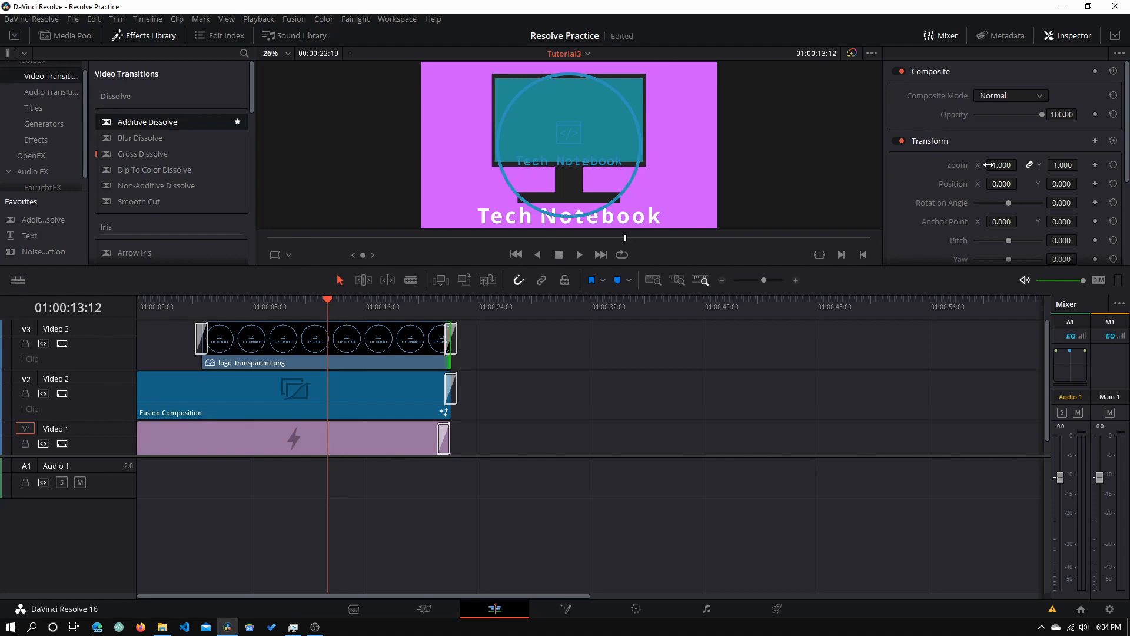
drag(988, 165, 1081, 183)
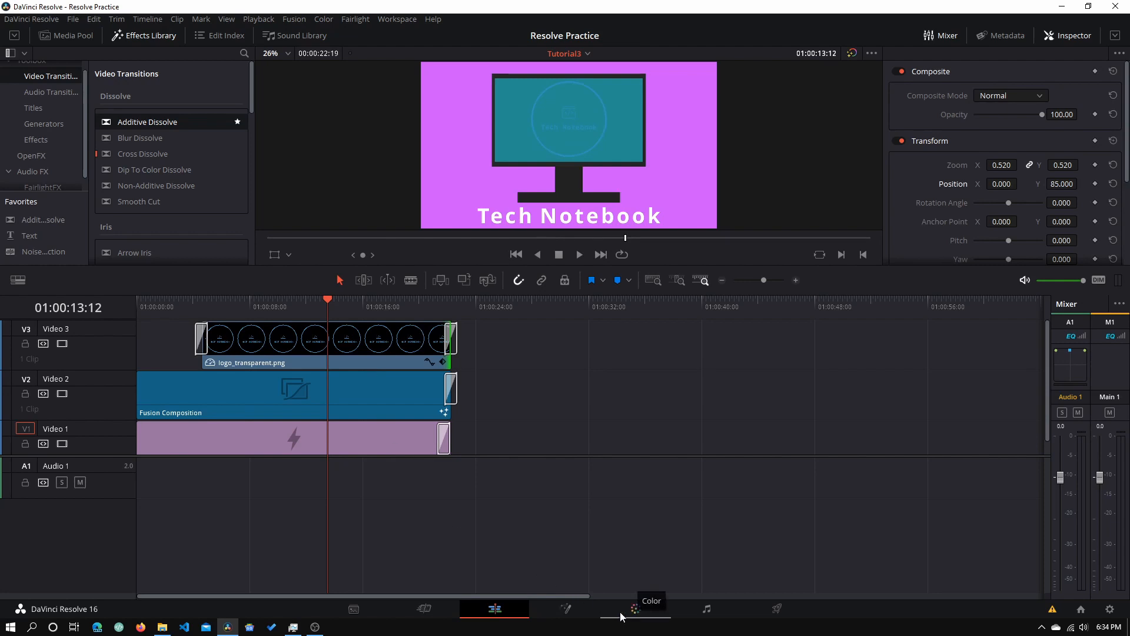
click(381, 342)
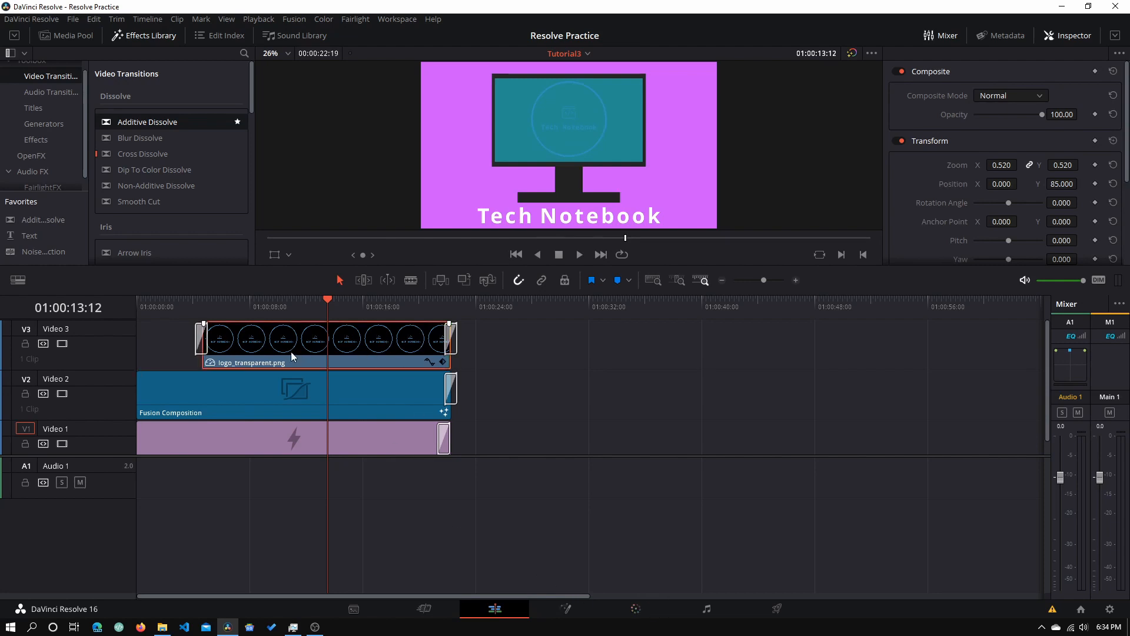
- Grade the logo with Contrast 0.000 and Pivot 0.000 on the Color page, then go back to Edit
click(639, 612)
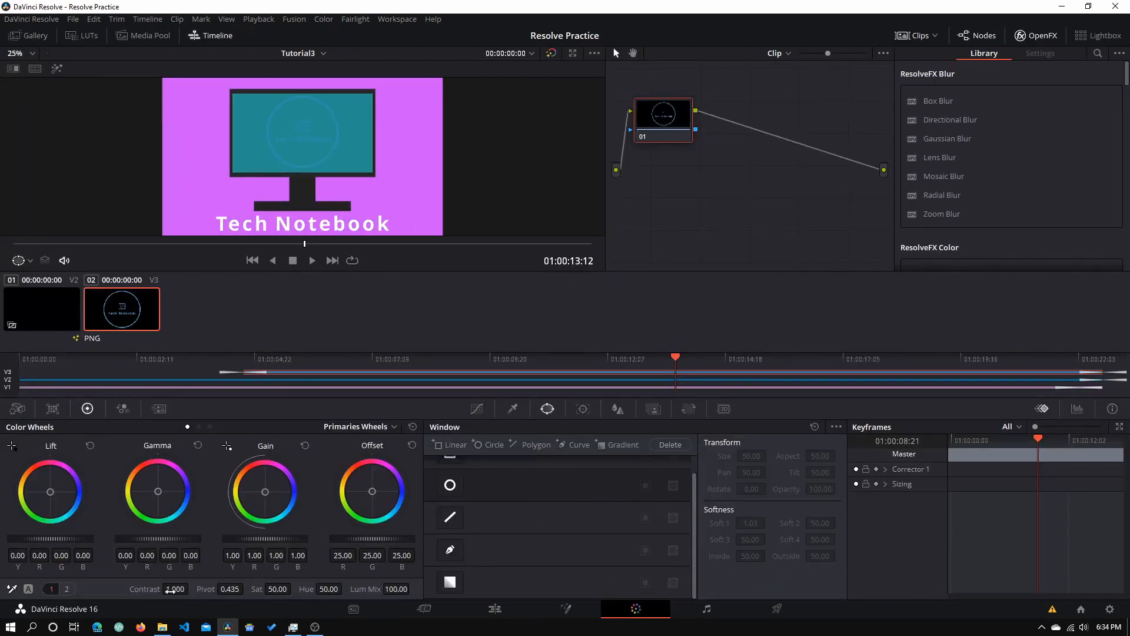
drag(147, 590, 59, 590)
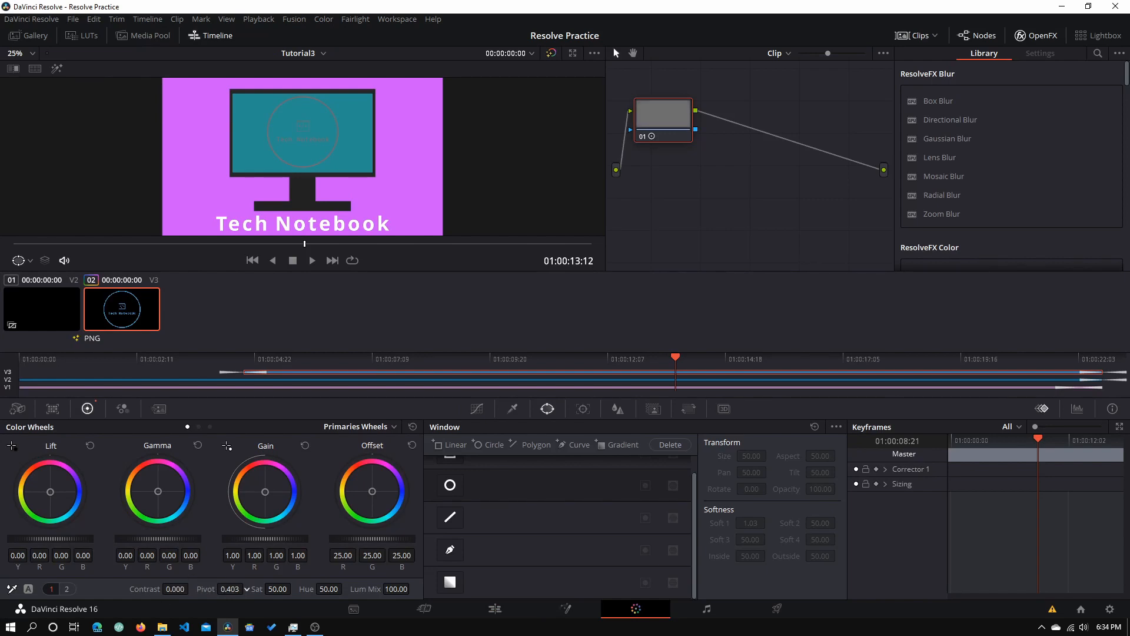
drag(231, 589, 200, 589)
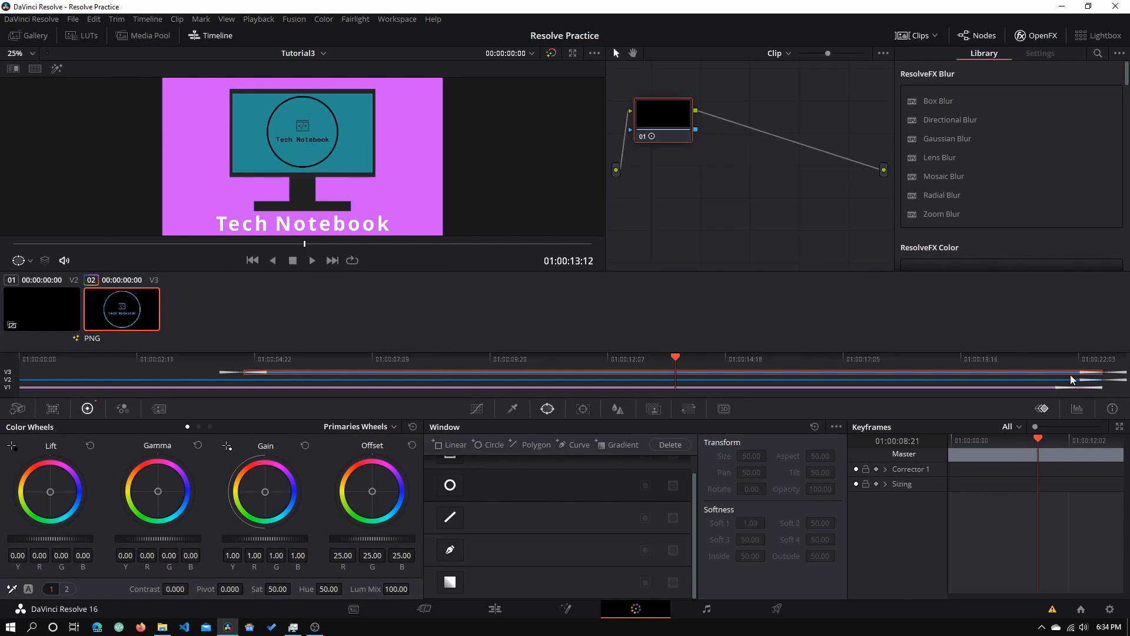
click(494, 607)
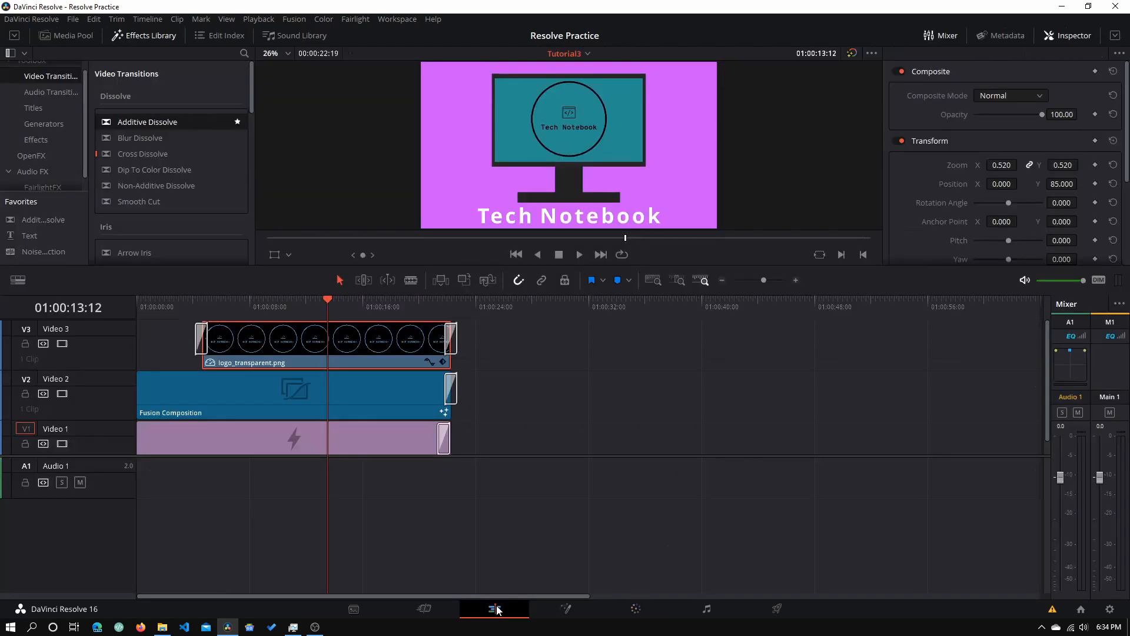
drag(226, 305, 111, 305)
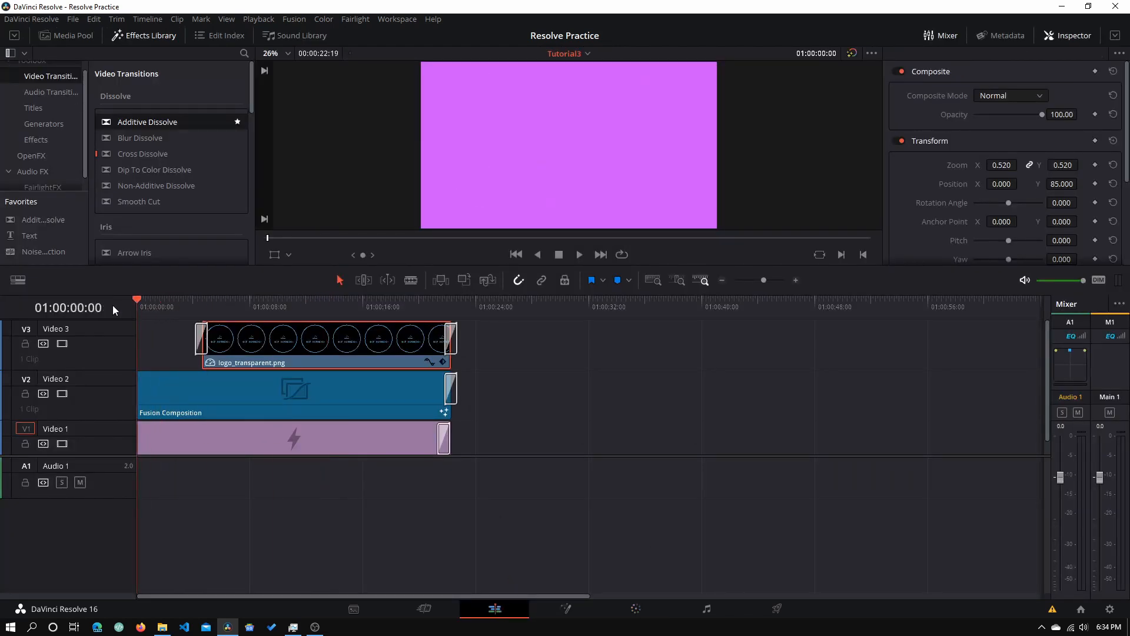
click(583, 257)
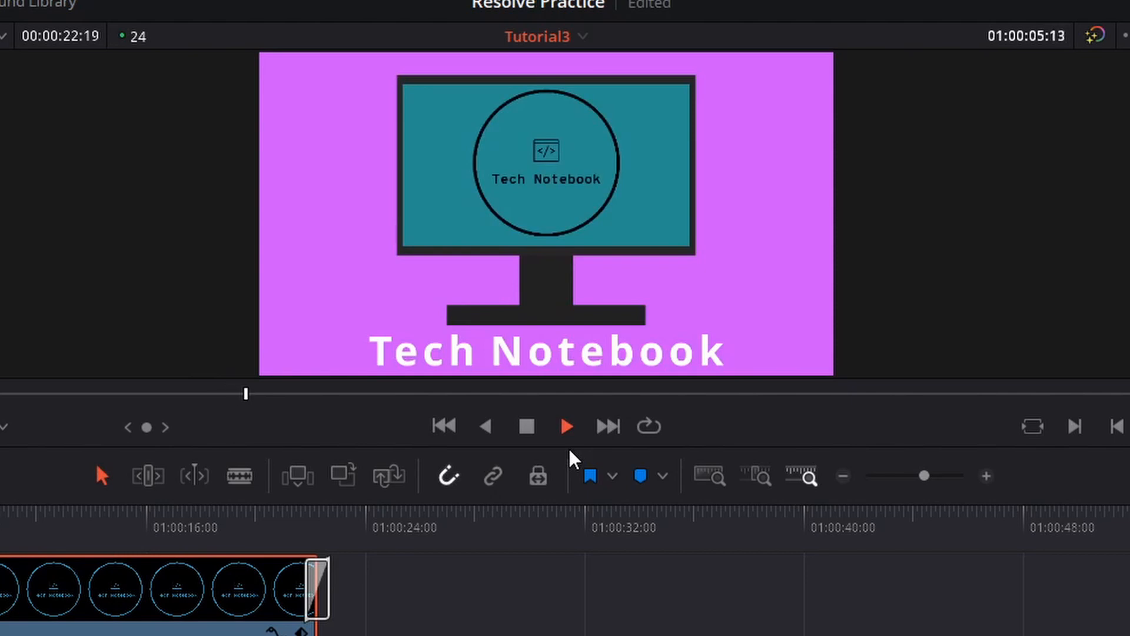
click(521, 427)
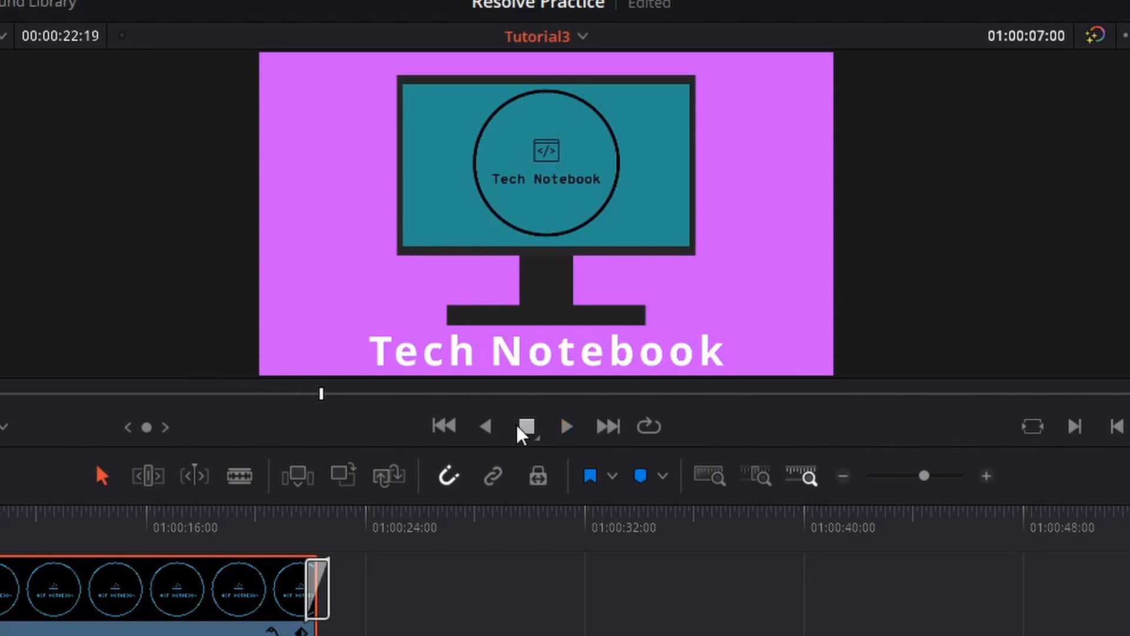